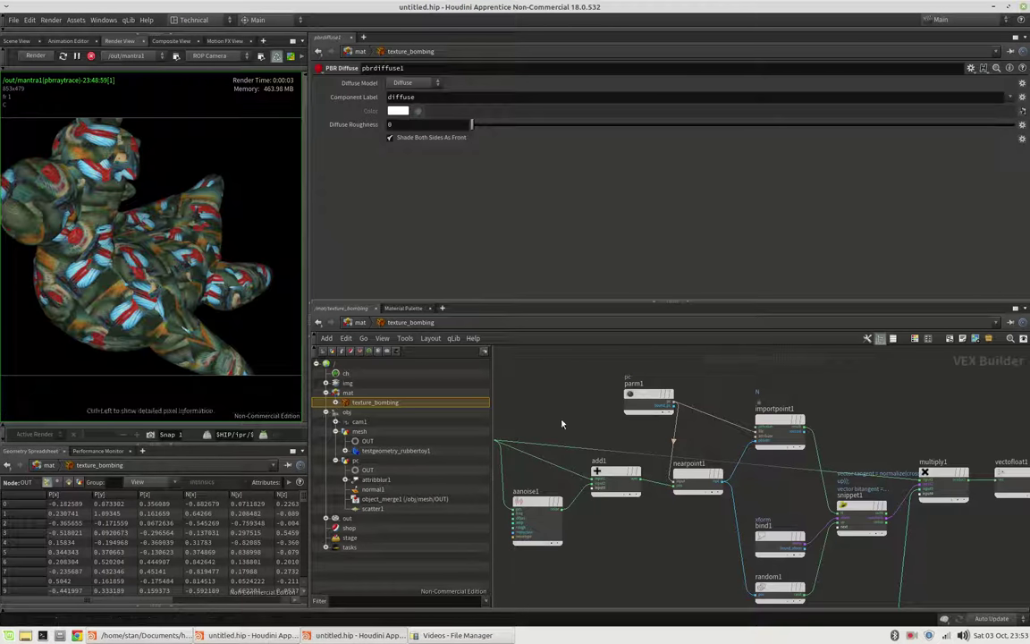
- Set the Scale parameter of the texture_bombing material to 4
key("u")
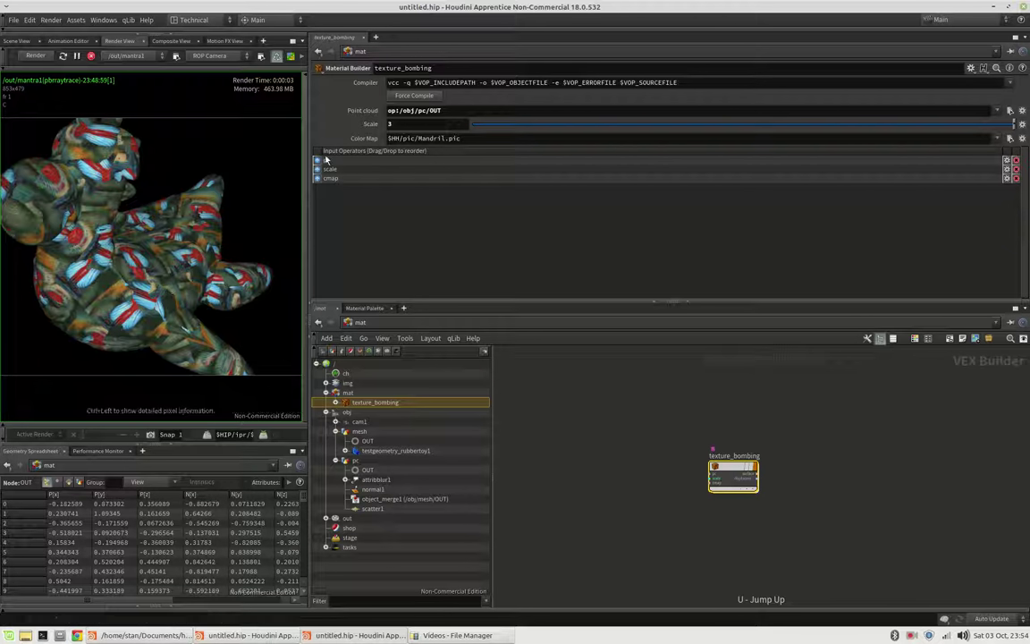
left_click(430, 124)
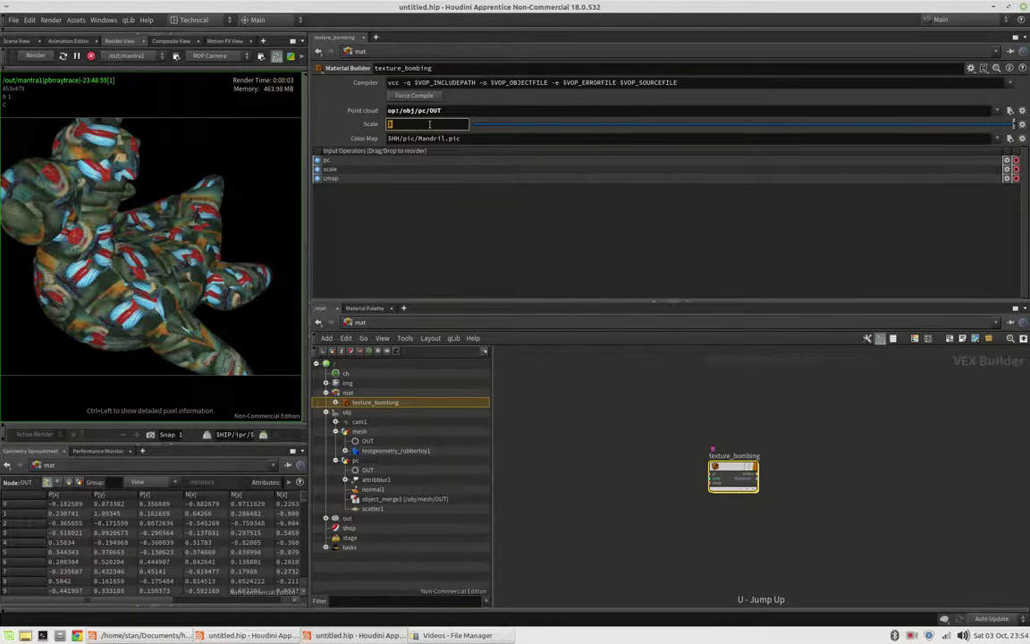
type("4")
key("Return")
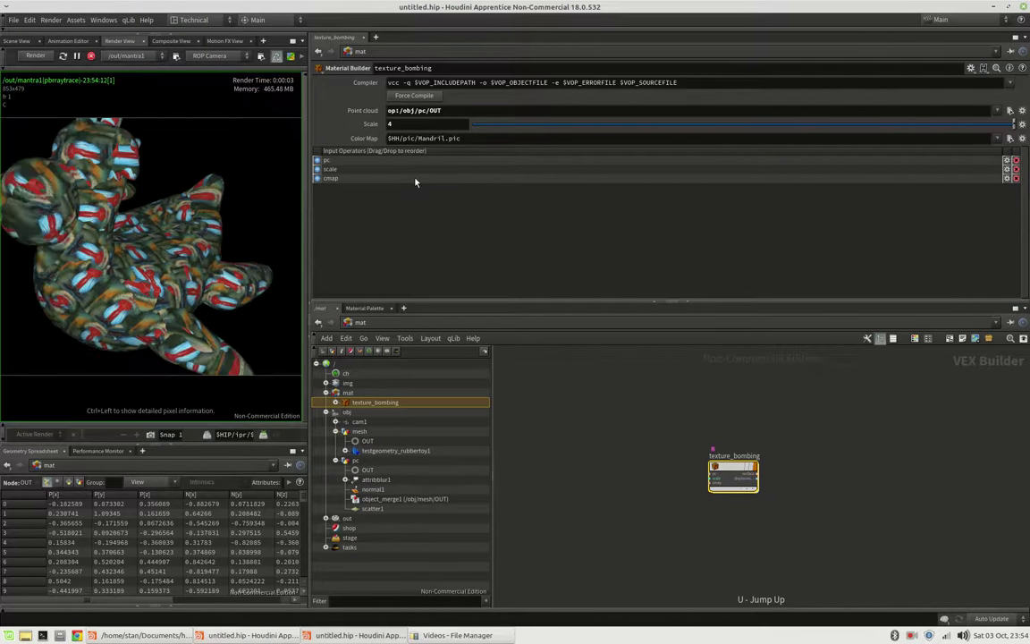
- Launch a new, empty Houdini Apprentice session alongside the finished texture bombing scene
key("super")
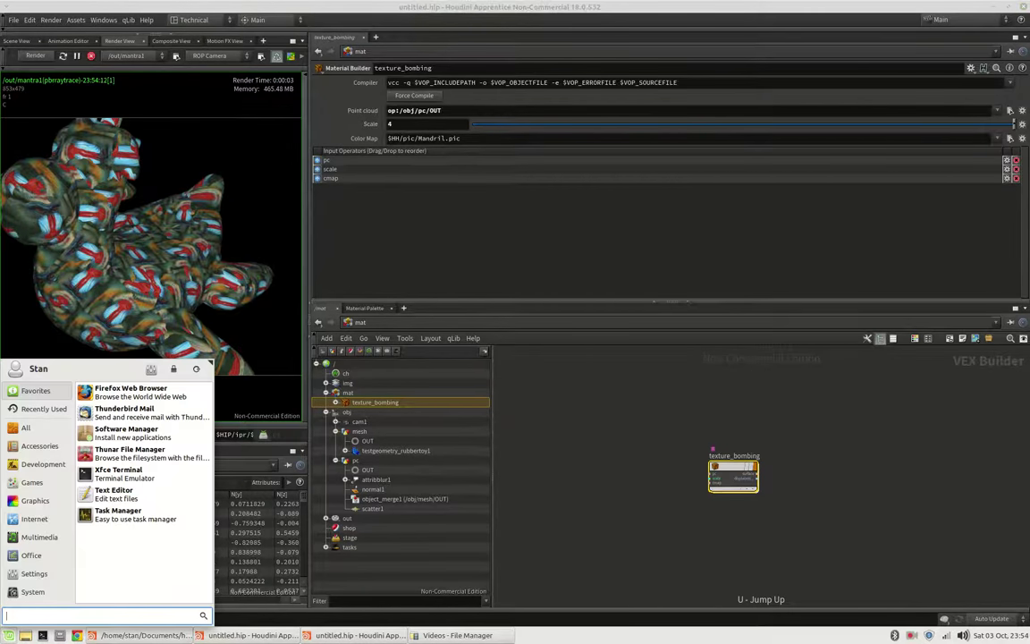
type("appre")
key("Down")
key("Down")
key("Return")
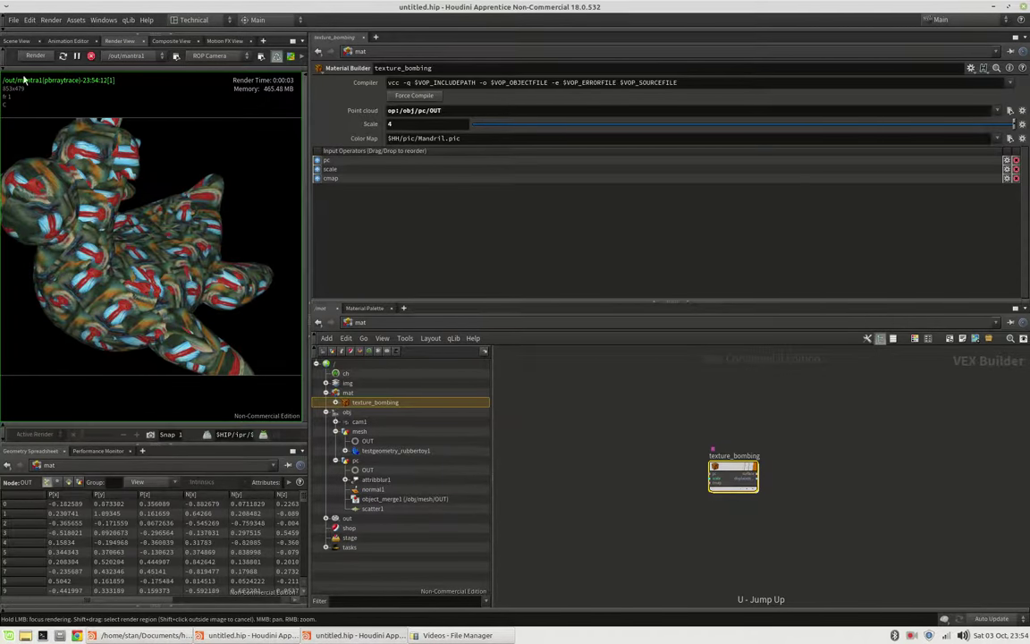
left_click(17, 40)
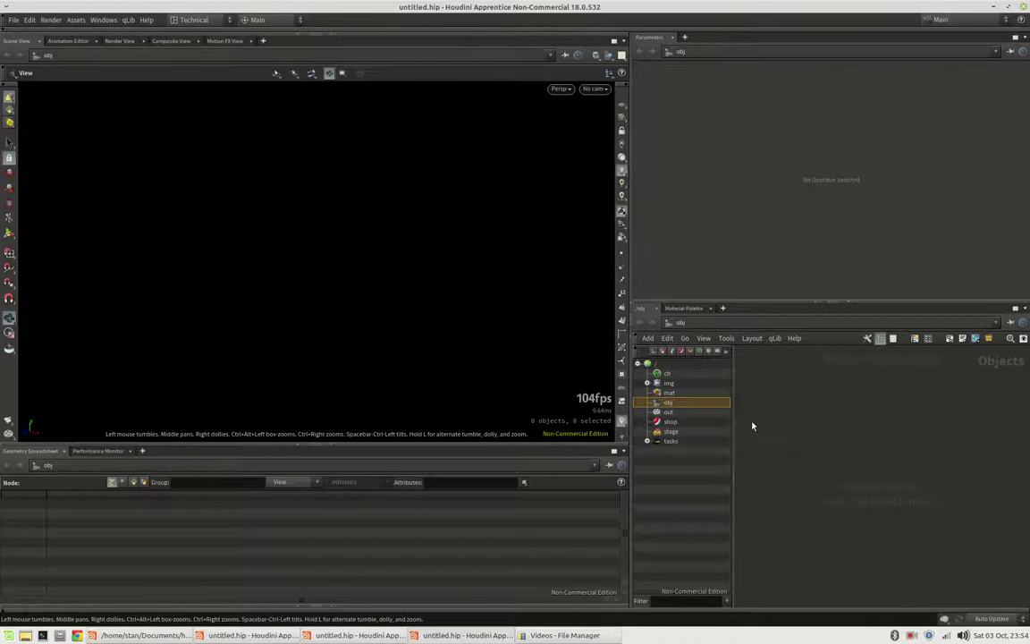
- Hide the network tree and widen the parameter and network panes slightly
left_click(880, 341)
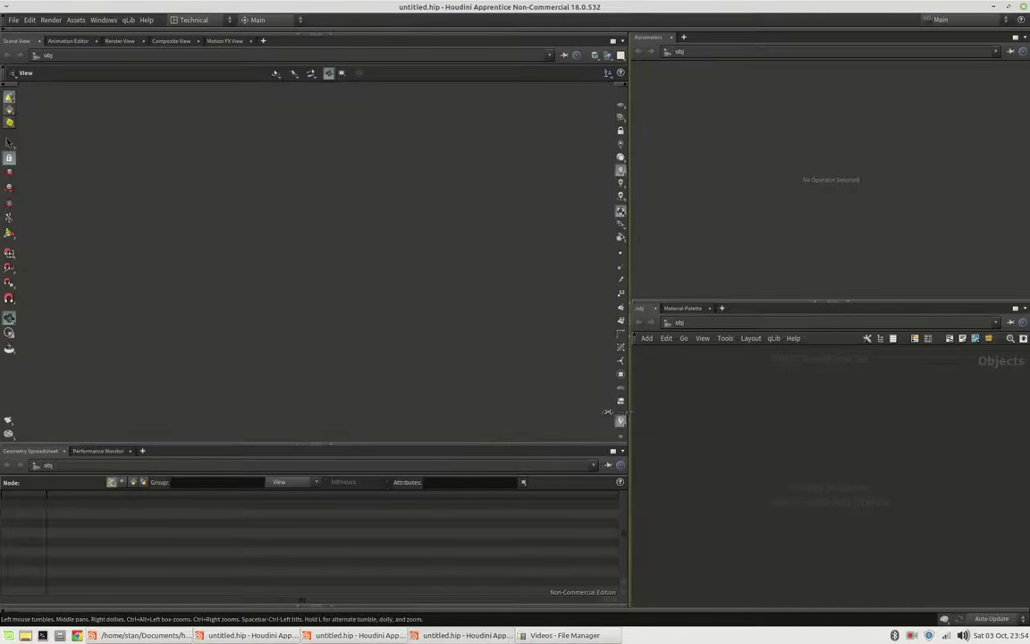
left_click_drag(628, 417, 581, 417)
- Create a Geometry object at object level and rename it mesh
key("Tab")
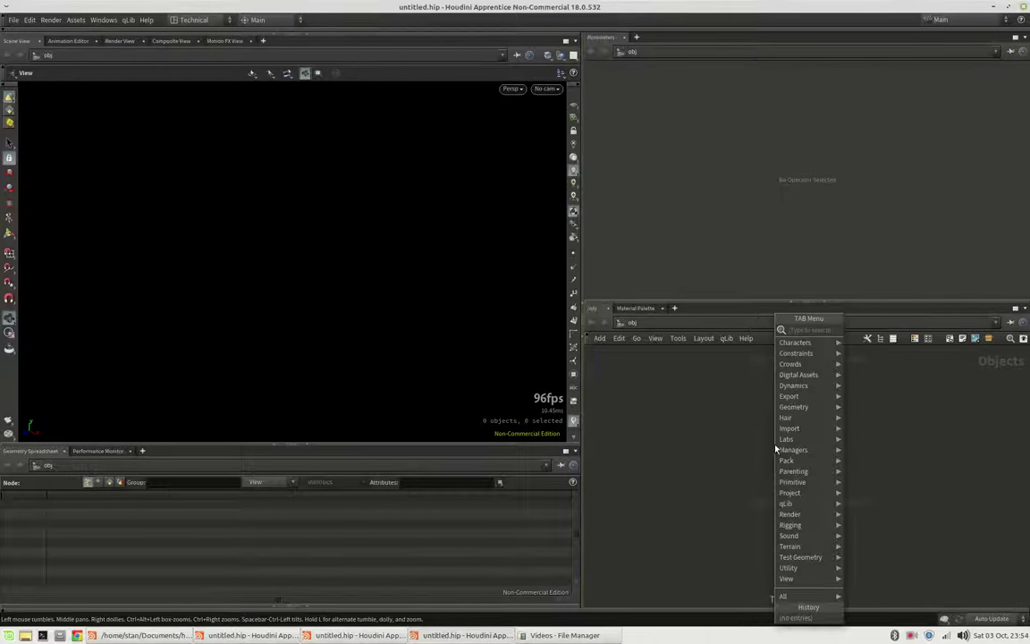
type("geo")
key("Return")
left_click(775, 445)
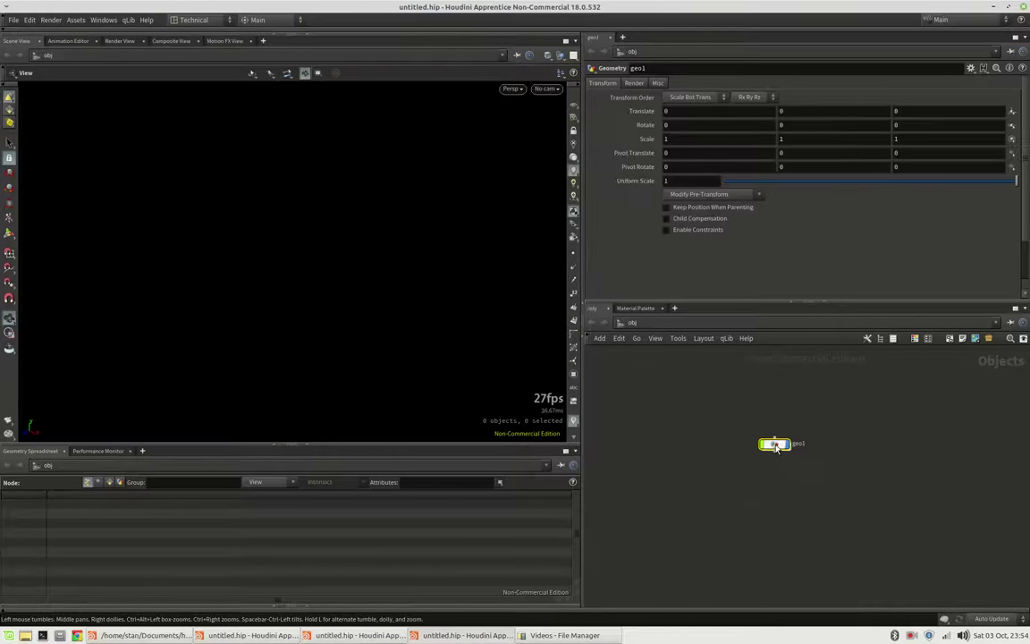
left_click(809, 444)
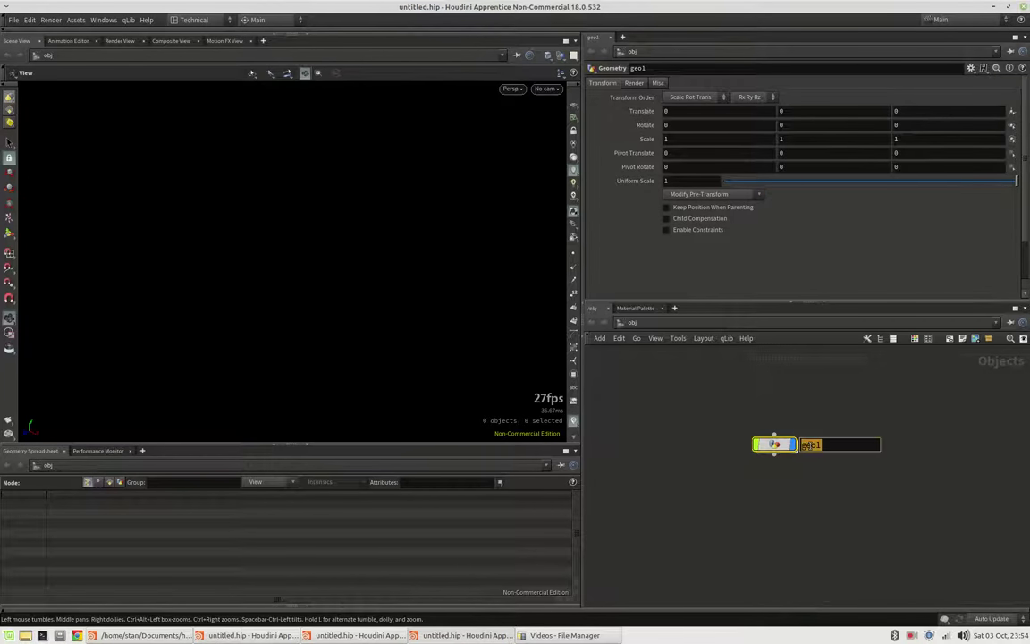
type("mesh")
key("Return")
- Inside the mesh object, add a Rubber Toy test geometry and turn off its Add Shader option
key("i")
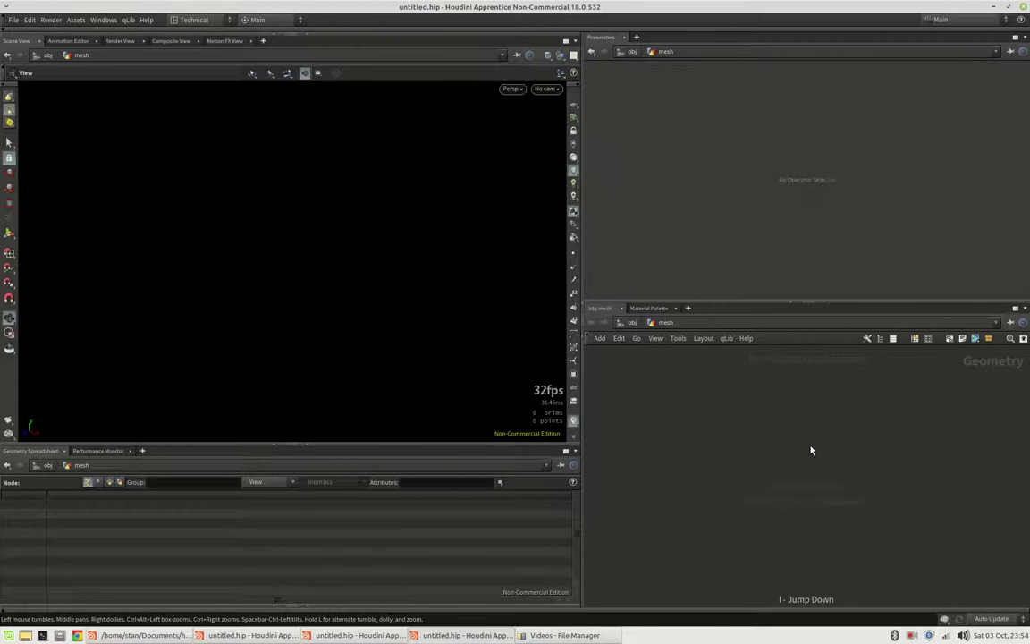
key("Tab")
type("to")
key("Return")
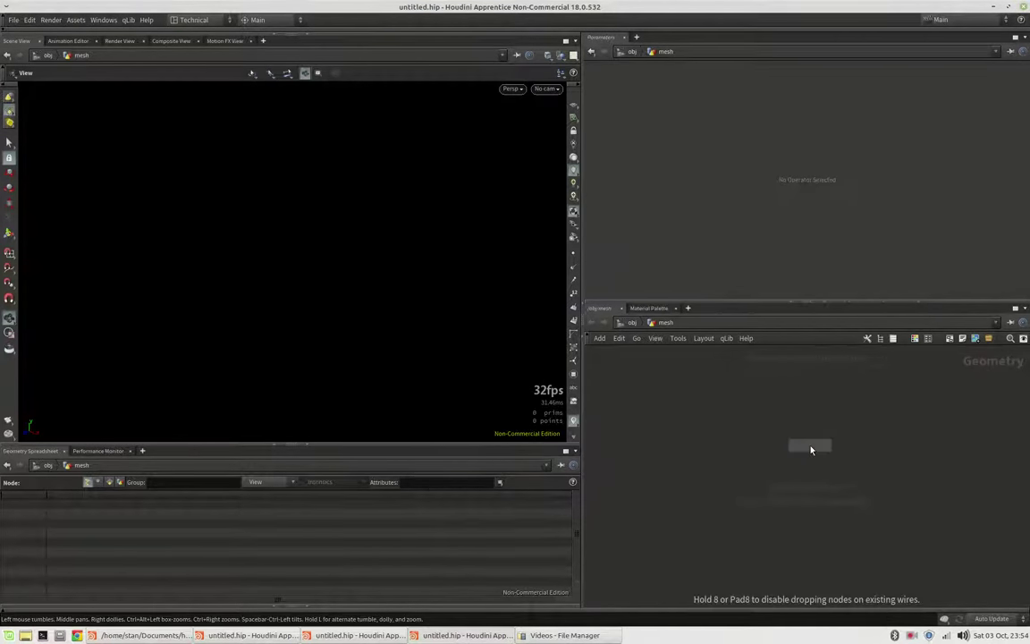
left_click(812, 450)
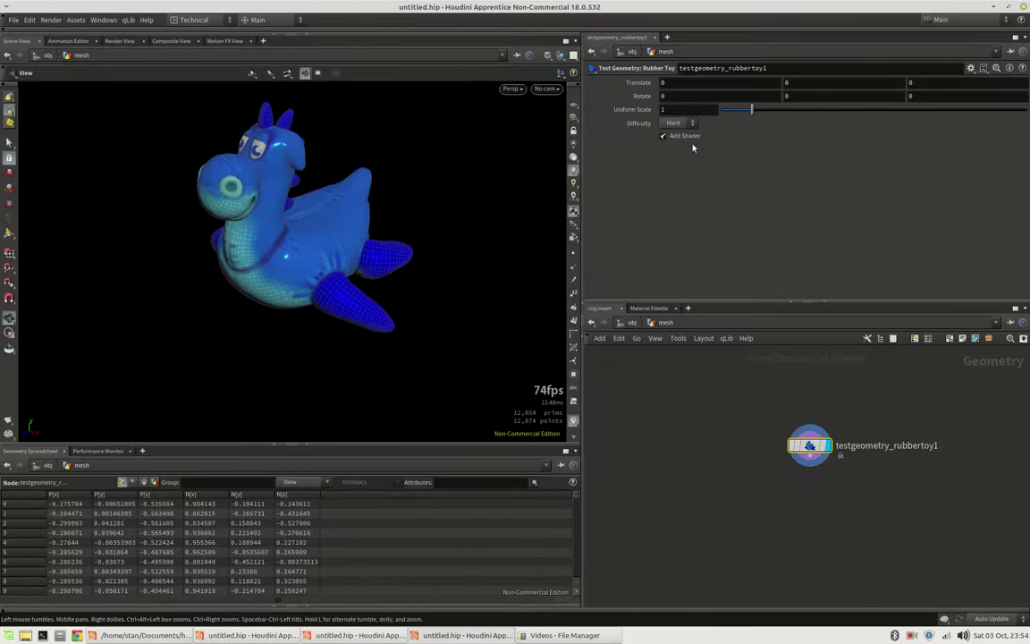
middle_click_drag(833, 496, 792, 474)
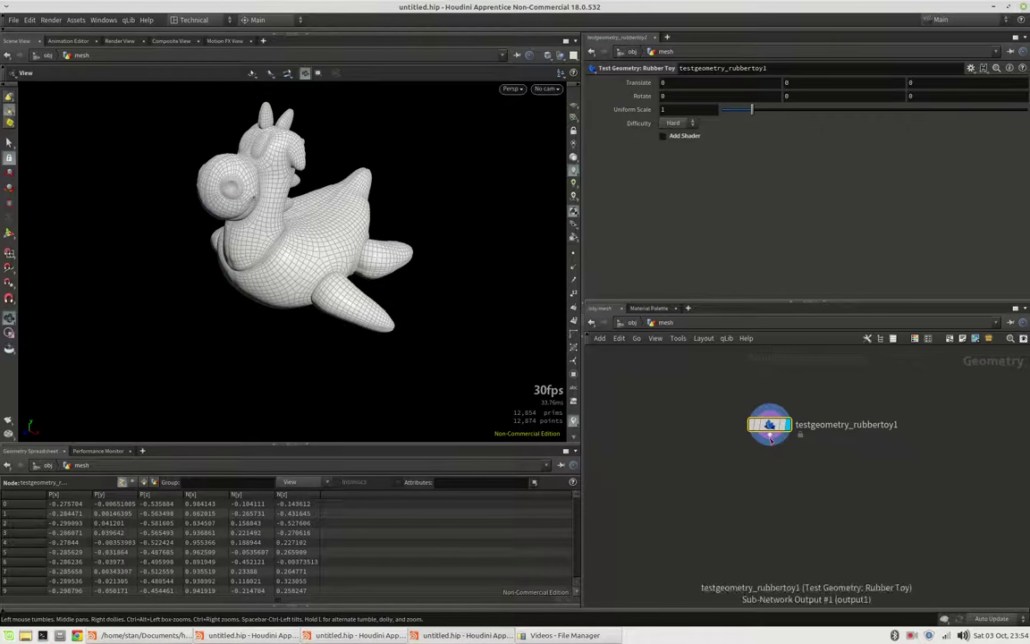
- Connect a Null after the rubber toy, set it as the displayed node and rename it OUT
key("Tab")
type("null")
key("Return")
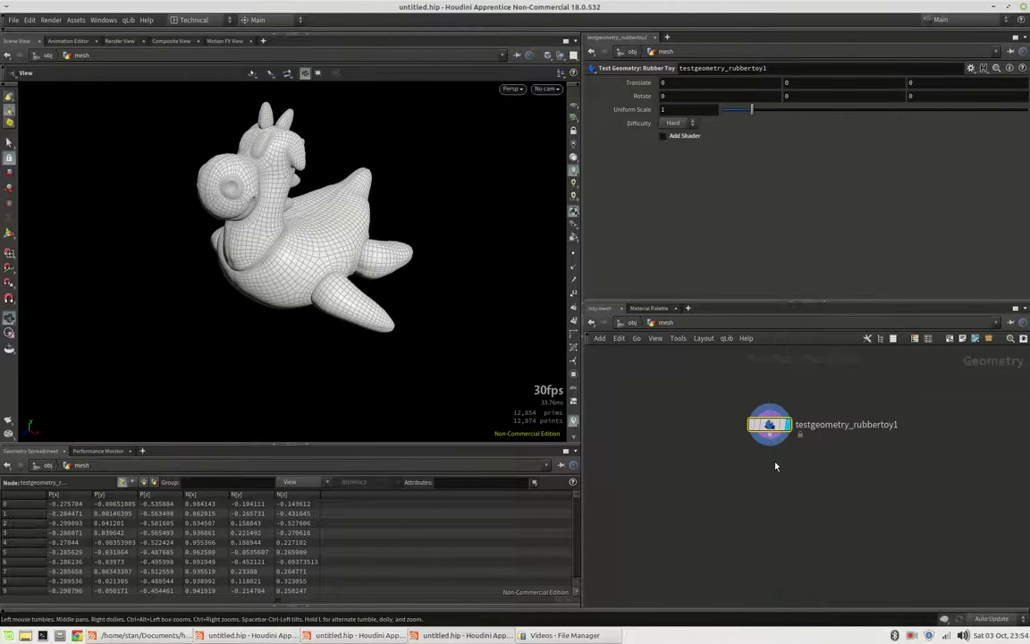
left_click(775, 466)
left_click_drag(775, 466, 770, 468)
left_click(787, 468)
left_click(802, 468)
type("OUT")
key("Return")
- Back at object level, create a second Geometry object below mesh and rename it pc
key("u")
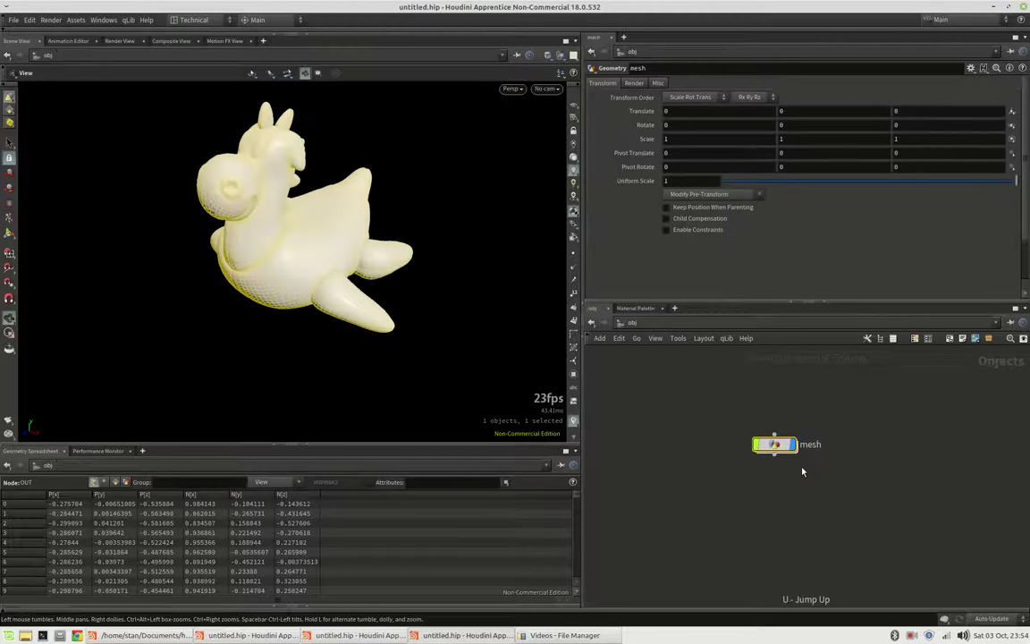
left_click(788, 478)
key("Tab")
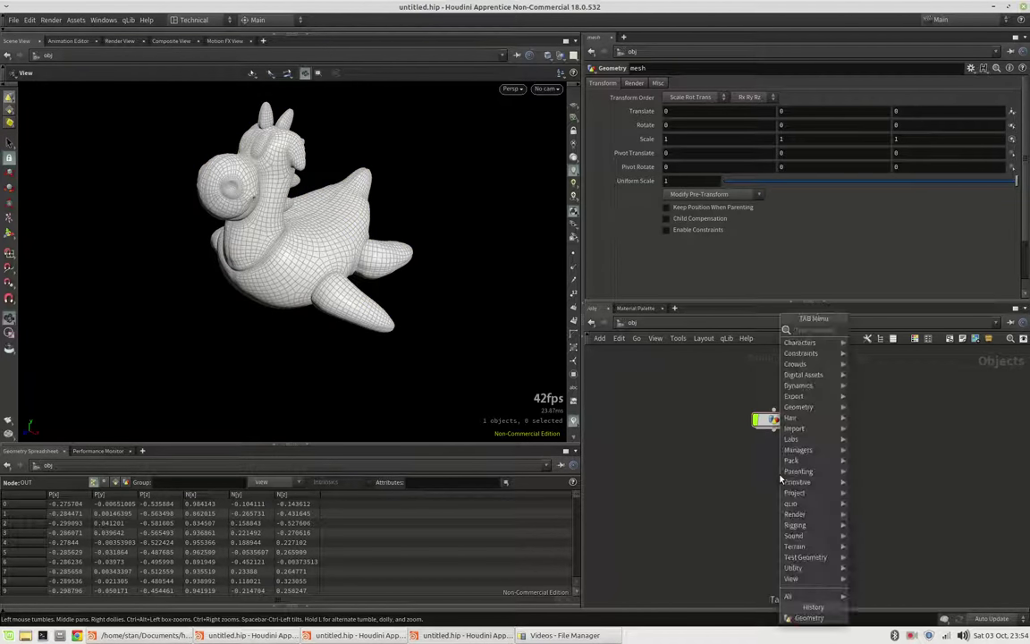
type("geo")
key("Return")
left_click(781, 479)
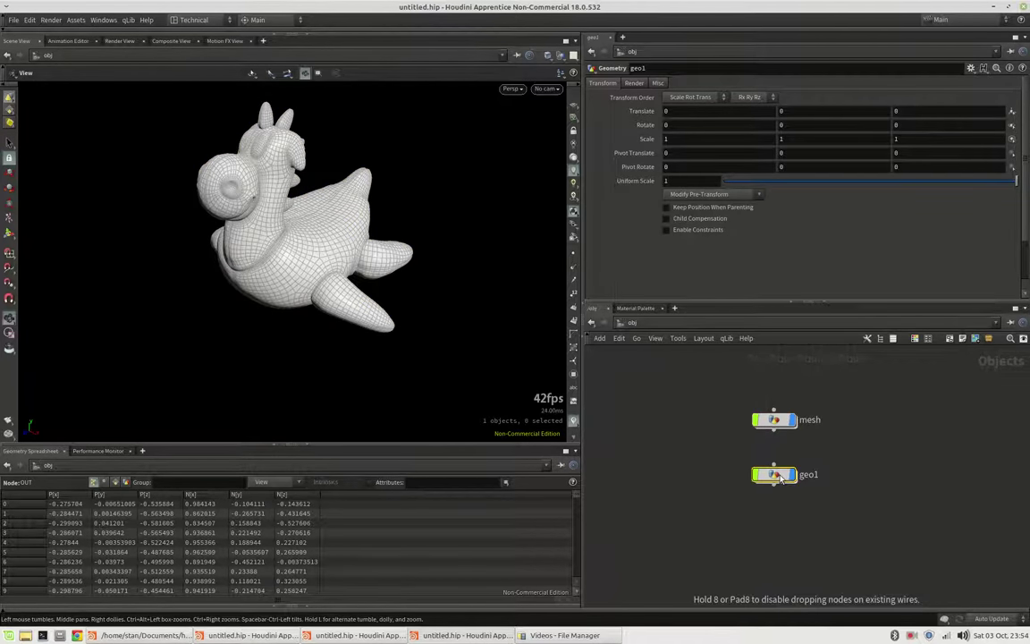
double_click(810, 475)
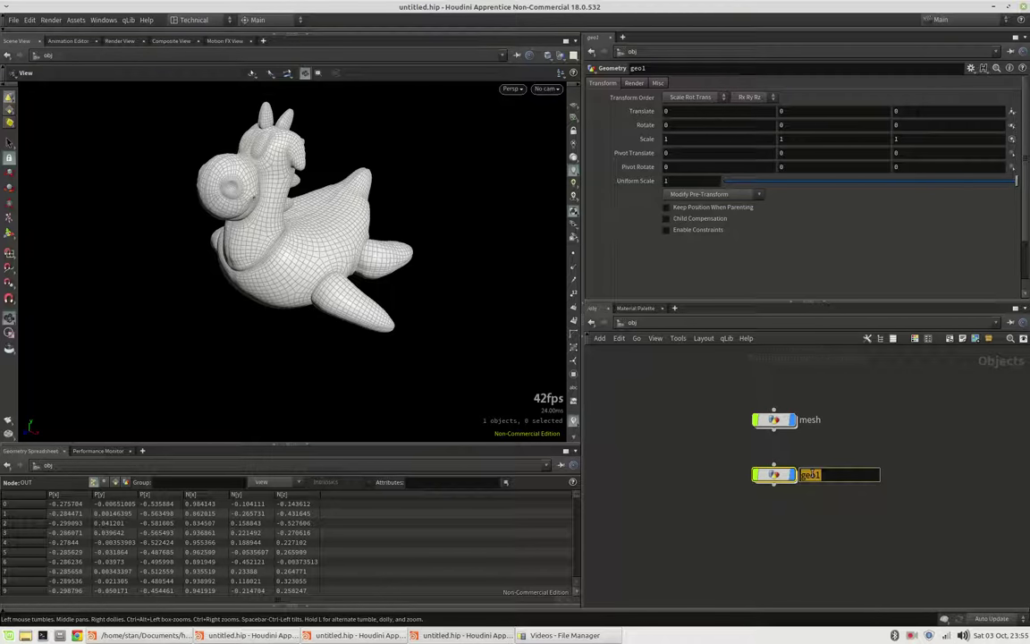
type("pc")
key("Return")
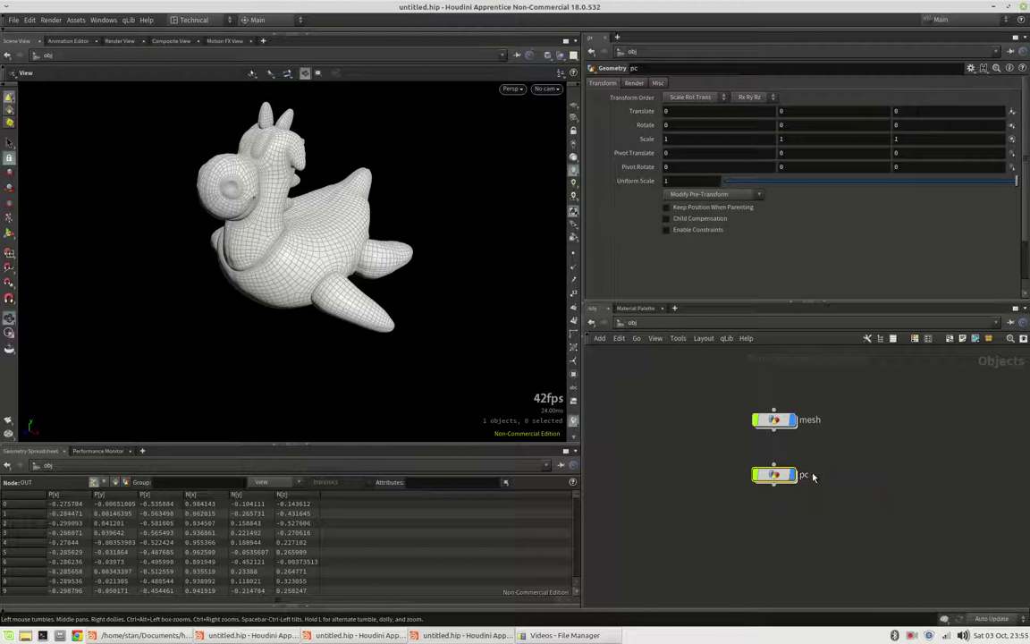
- Inside the pc object, add an Object Merge that references /obj/mesh/OUT
double_click(773, 476)
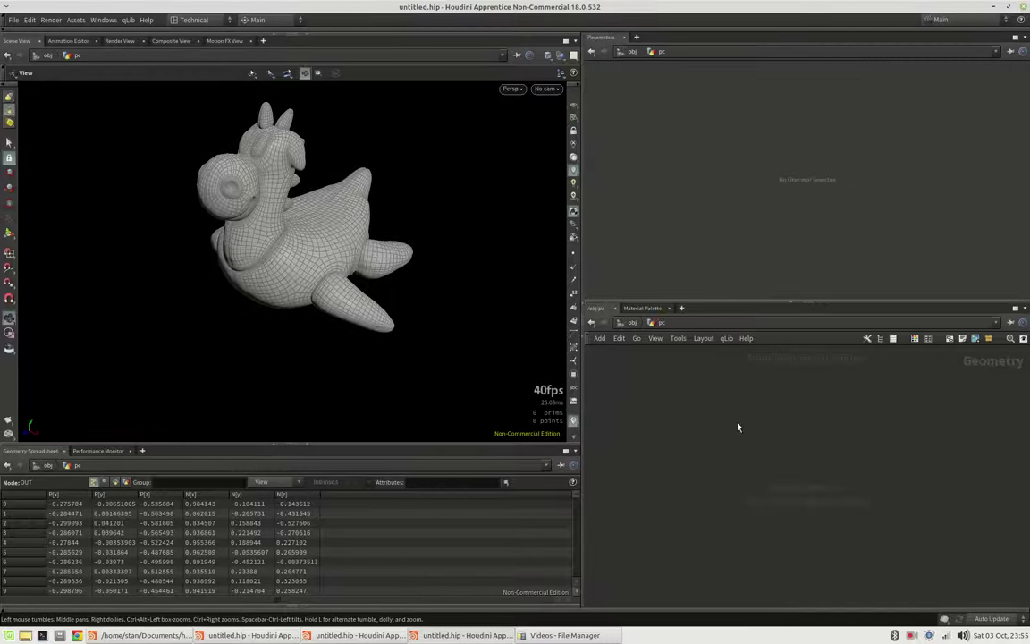
key("Tab")
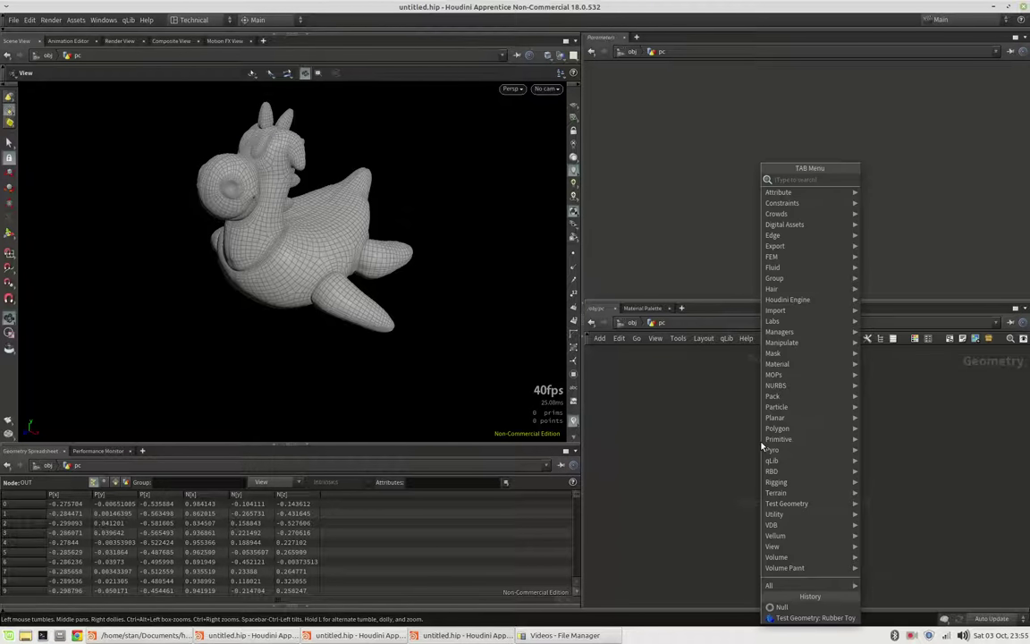
type("omerge")
key("Return")
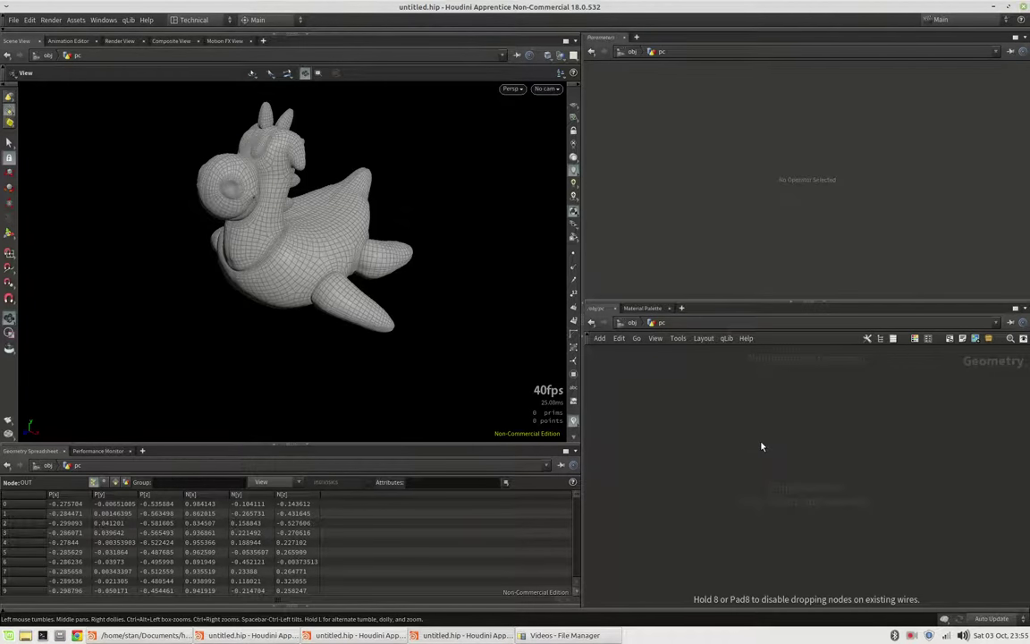
left_click(762, 446)
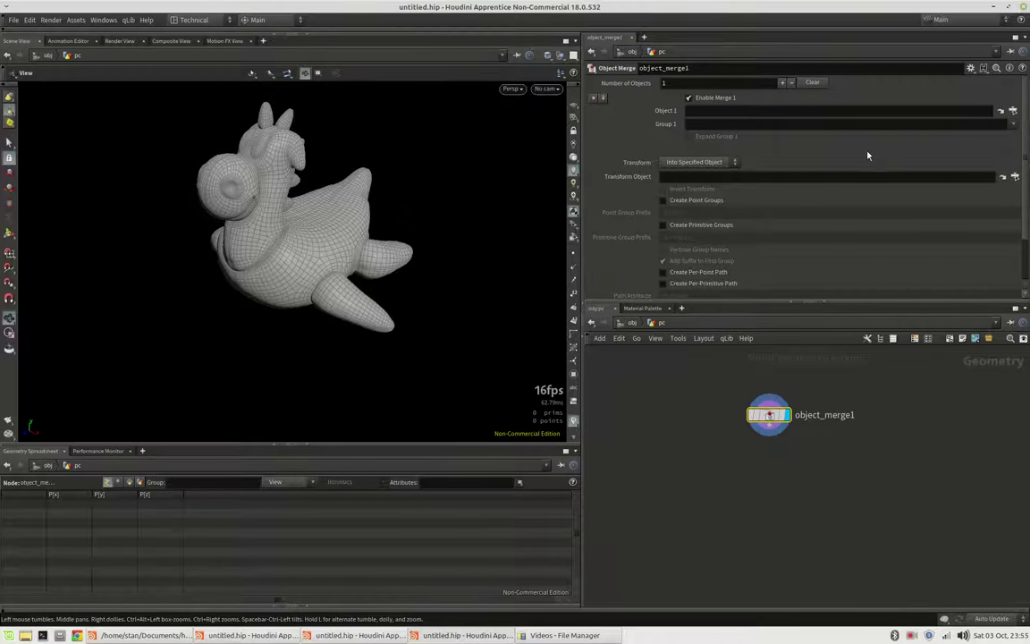
left_click(1013, 110)
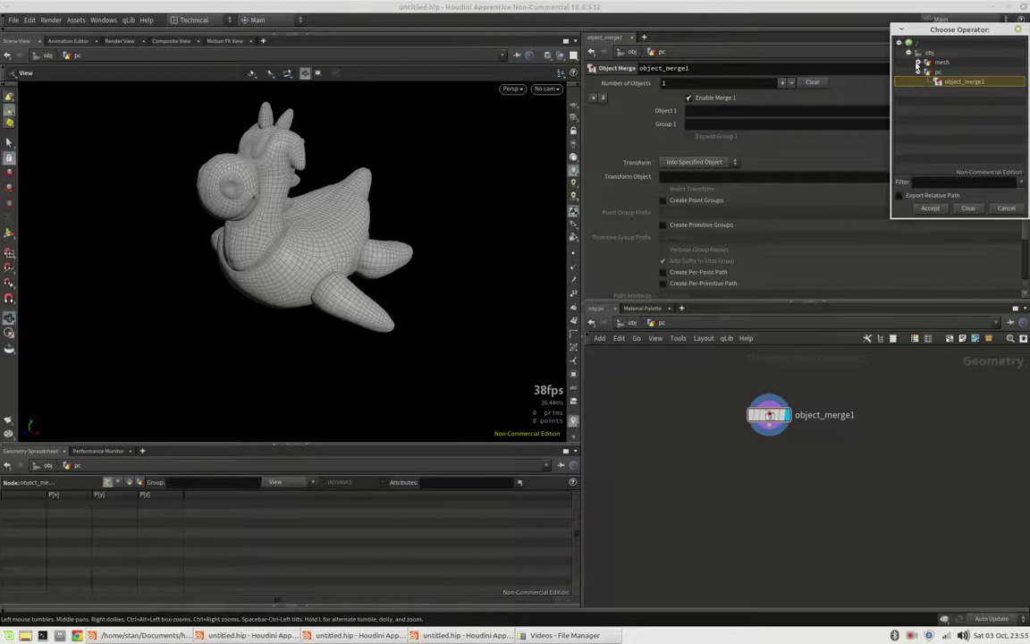
left_click(919, 62)
double_click(946, 72)
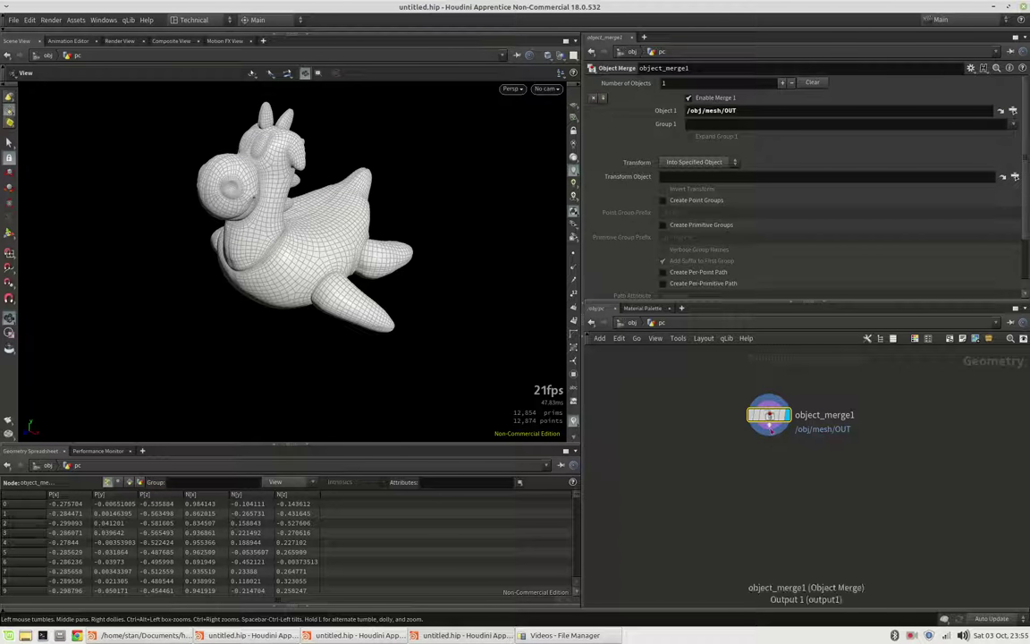
- Connect a displayed Normal node after the Object Merge and set it to add normals to Points
left_click(773, 450)
right_click(774, 456)
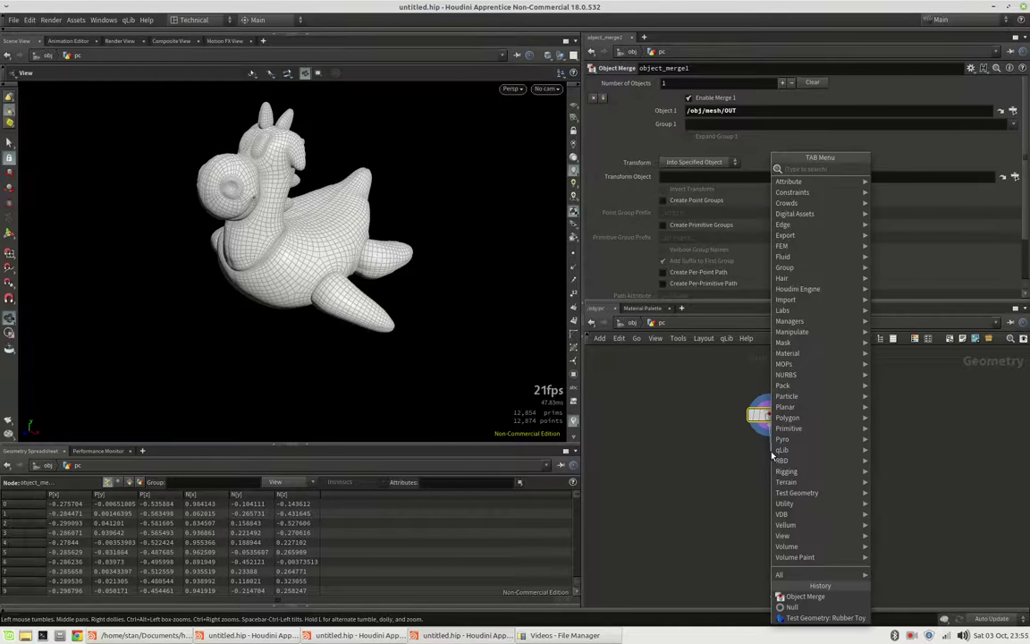
type("norm")
key("Return")
left_click(770, 454)
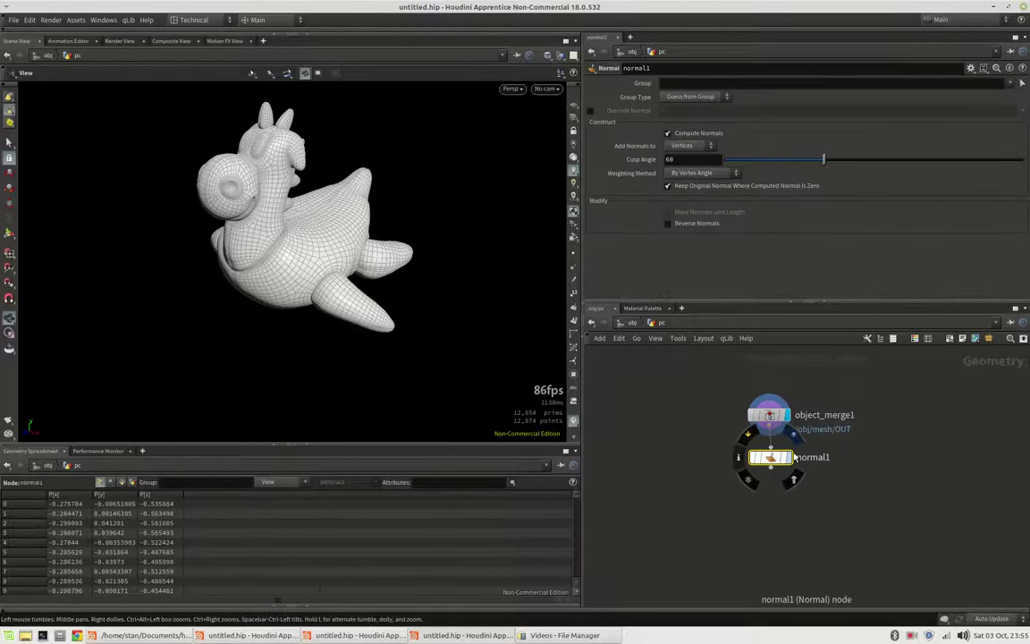
left_click(688, 145)
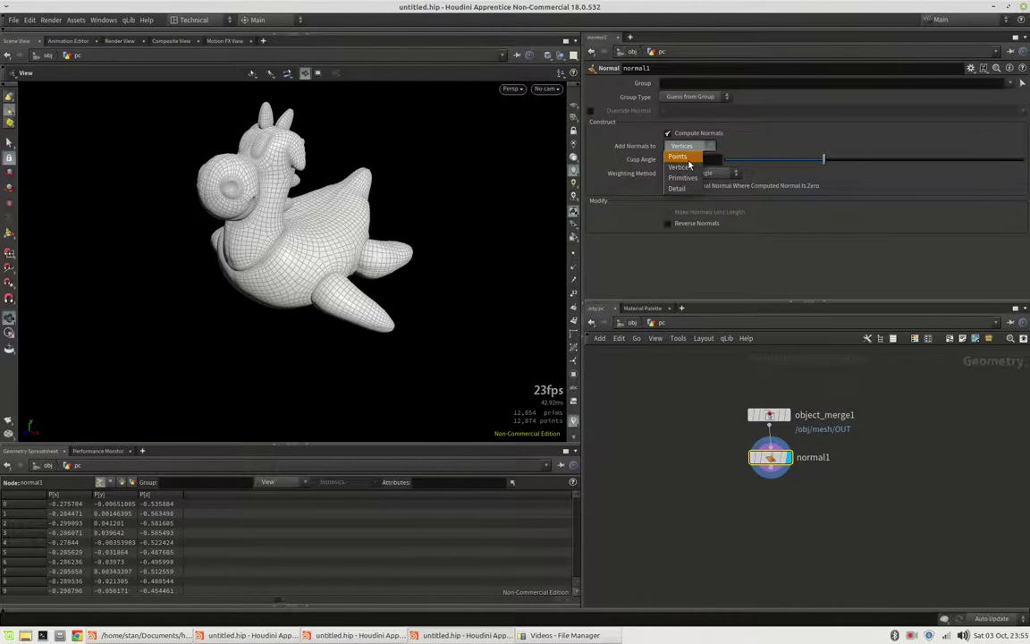
left_click(626, 152)
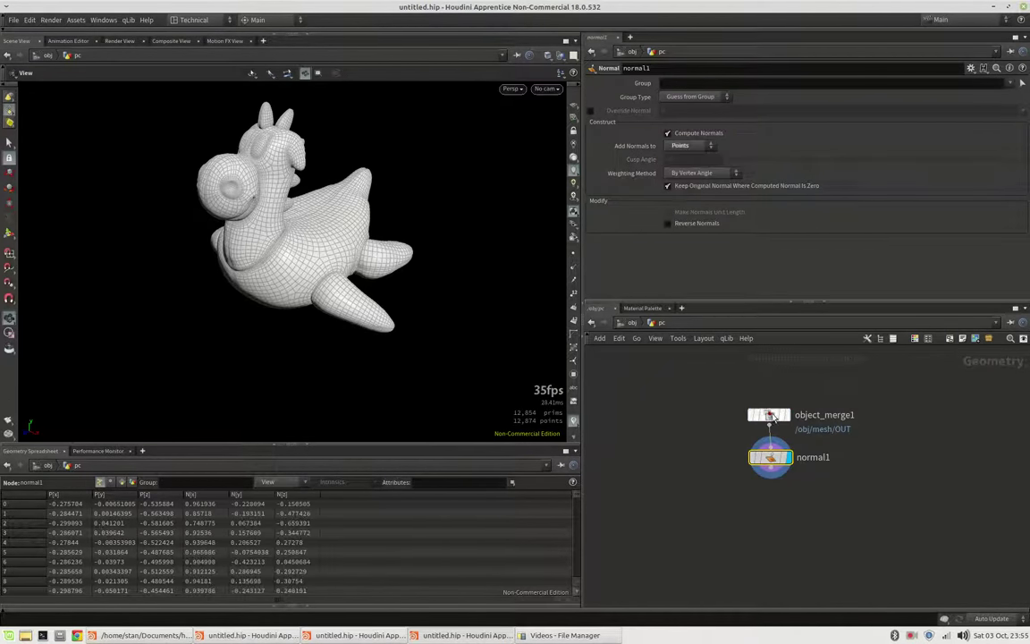
- Connect a displayed Attribute Blur after the Normal node, with 20 blurring iterations and Pin Border Points off
left_click(771, 476)
left_click(771, 496)
type("ablu")
key("Return")
left_click(771, 496)
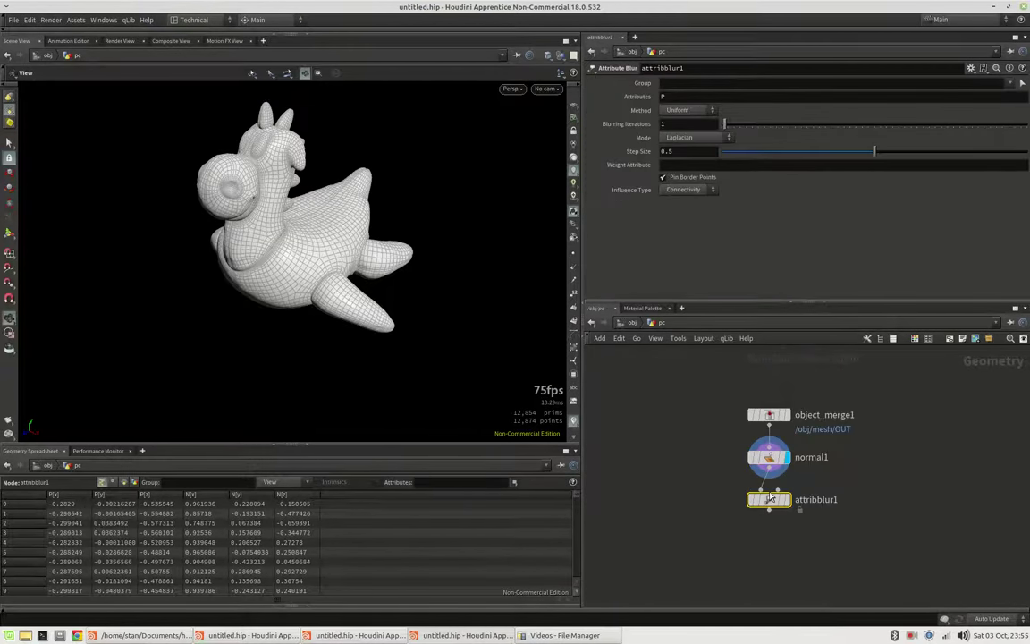
left_click(785, 500)
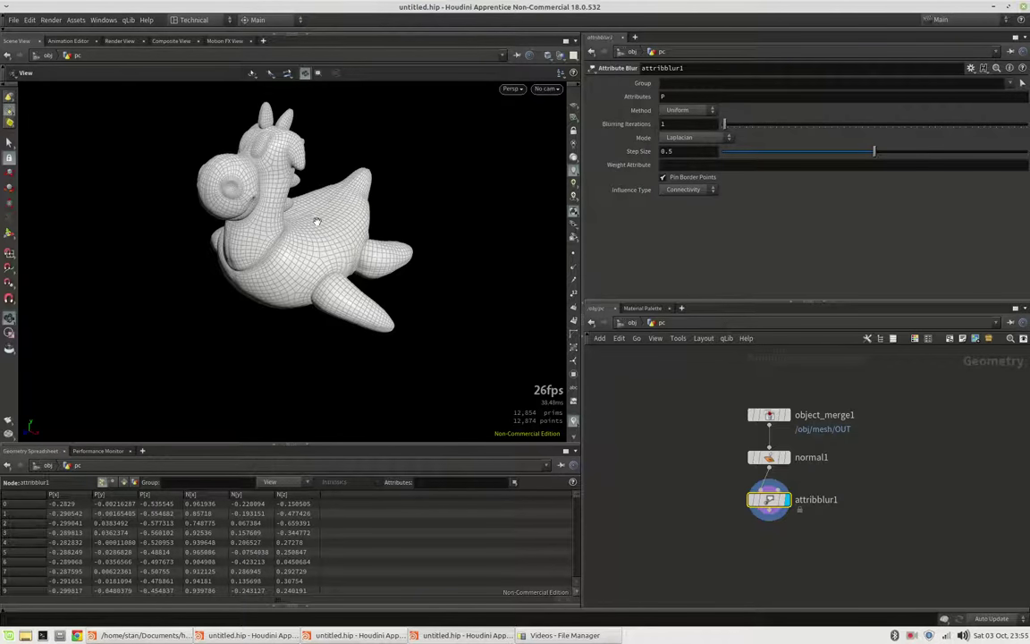
left_click_drag(724, 123, 783, 126)
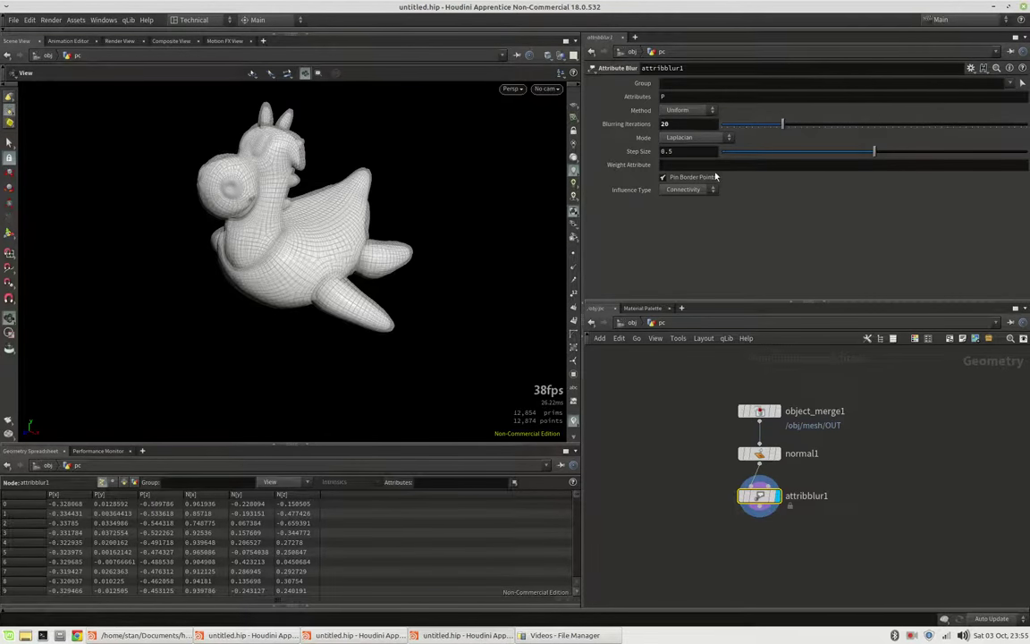
left_click(663, 177)
- Connect a Scatter node after the Attribute Blur and display it
left_click(762, 511)
key("Tab")
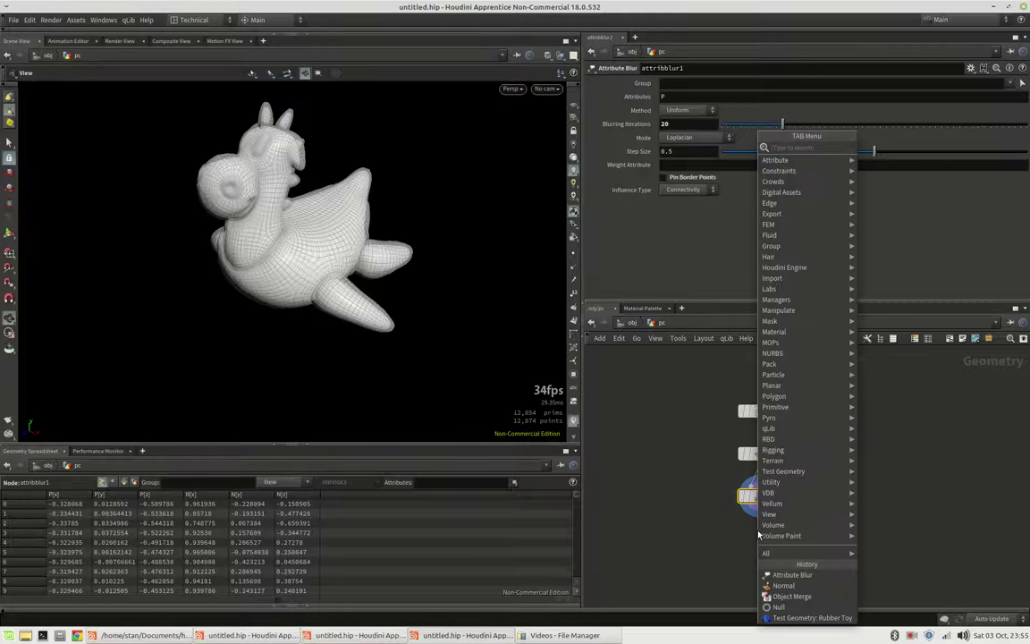
type("scat")
key("Return")
left_click(759, 536)
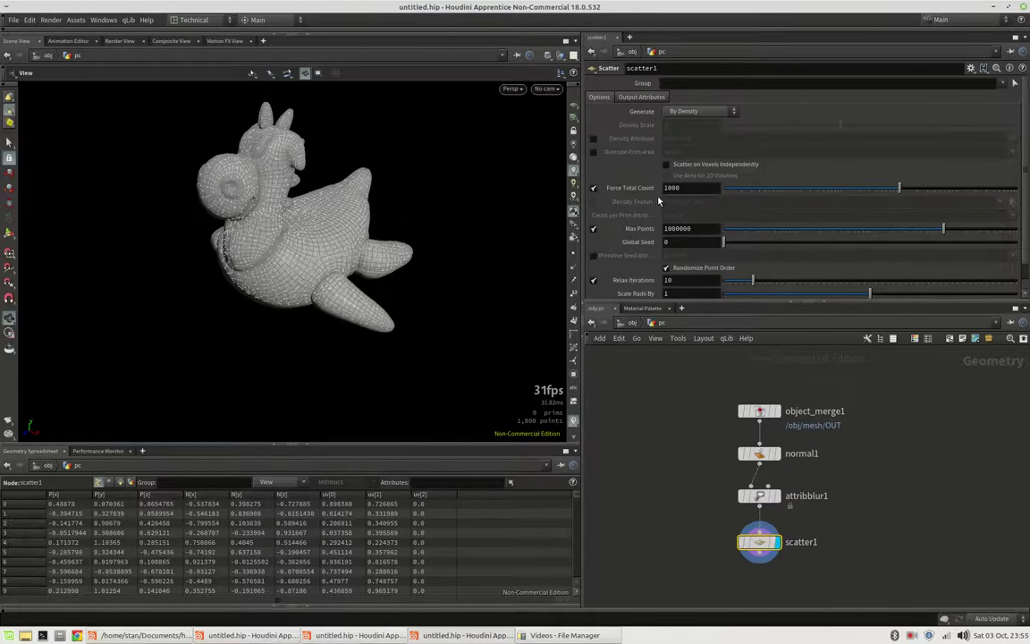
- Turn off Force Total Count on the Scatter node and display the point normals in the viewport
left_click(593, 189)
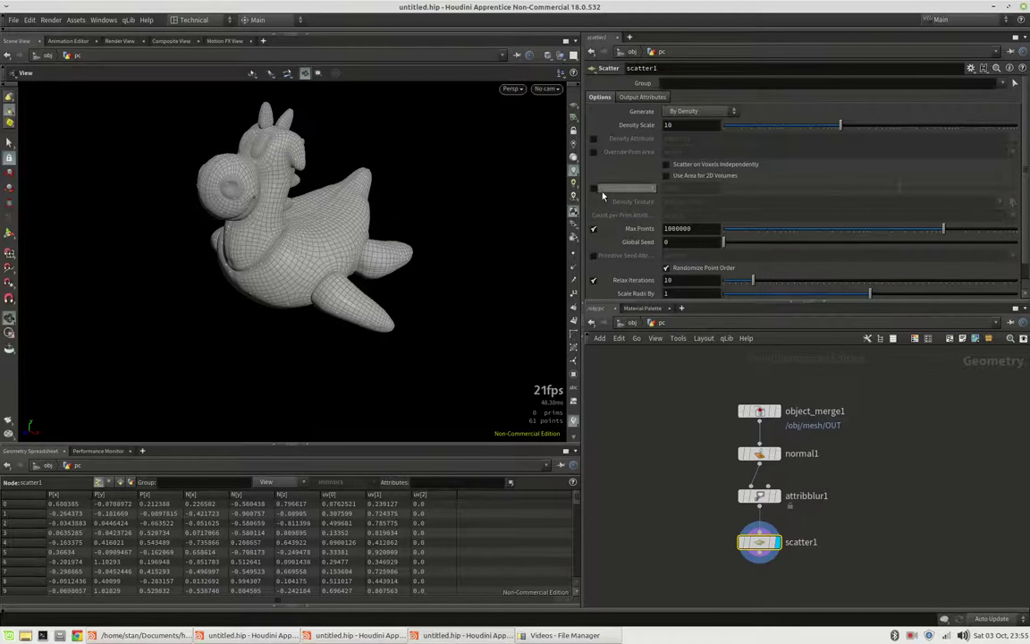
left_click(649, 97)
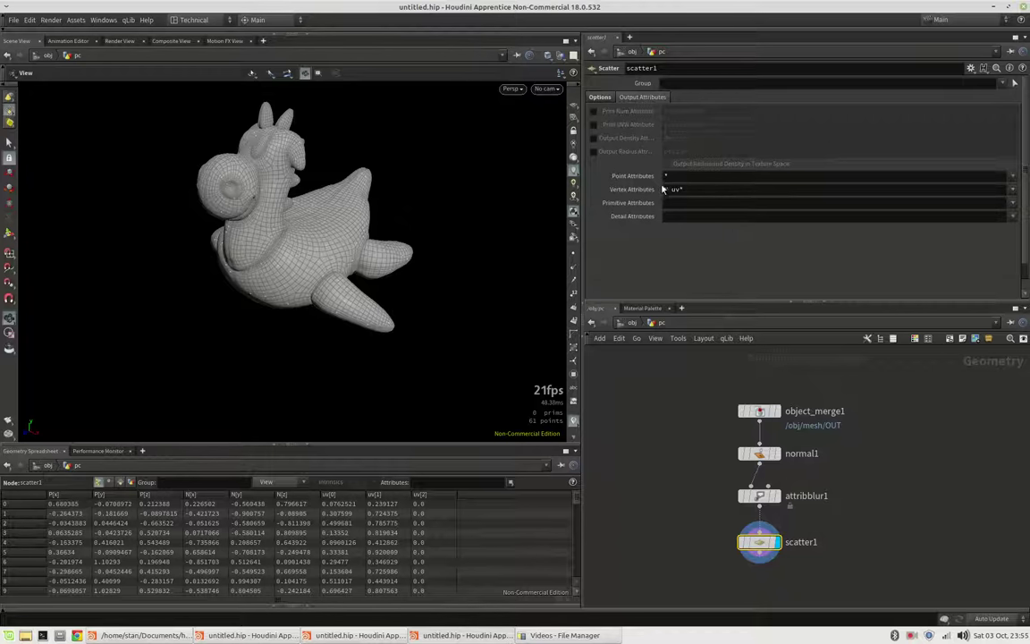
left_click(573, 267)
left_click_drag(407, 237, 291, 252)
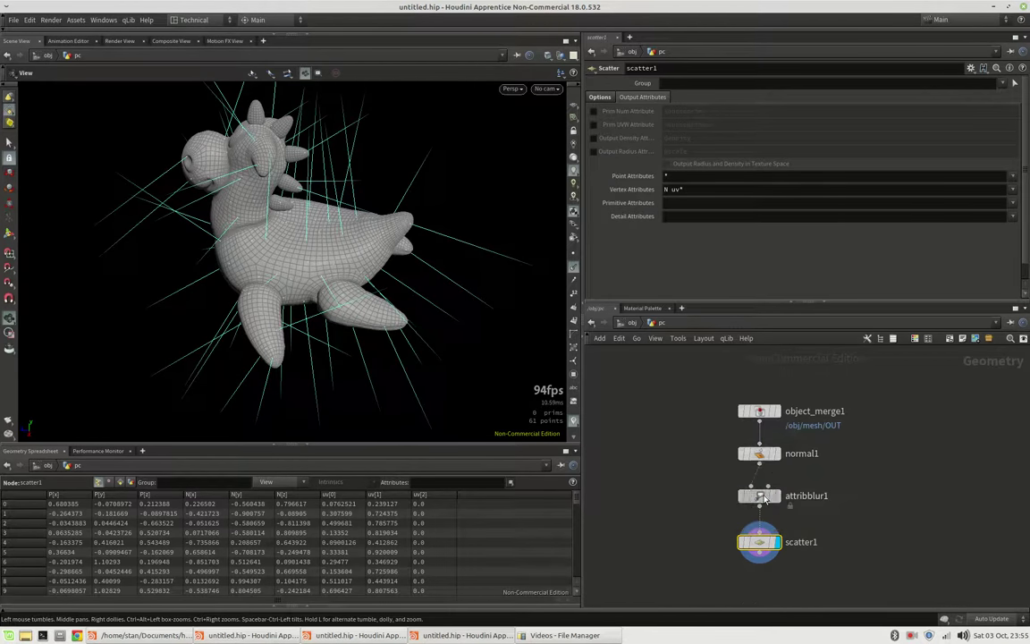
left_click(760, 495)
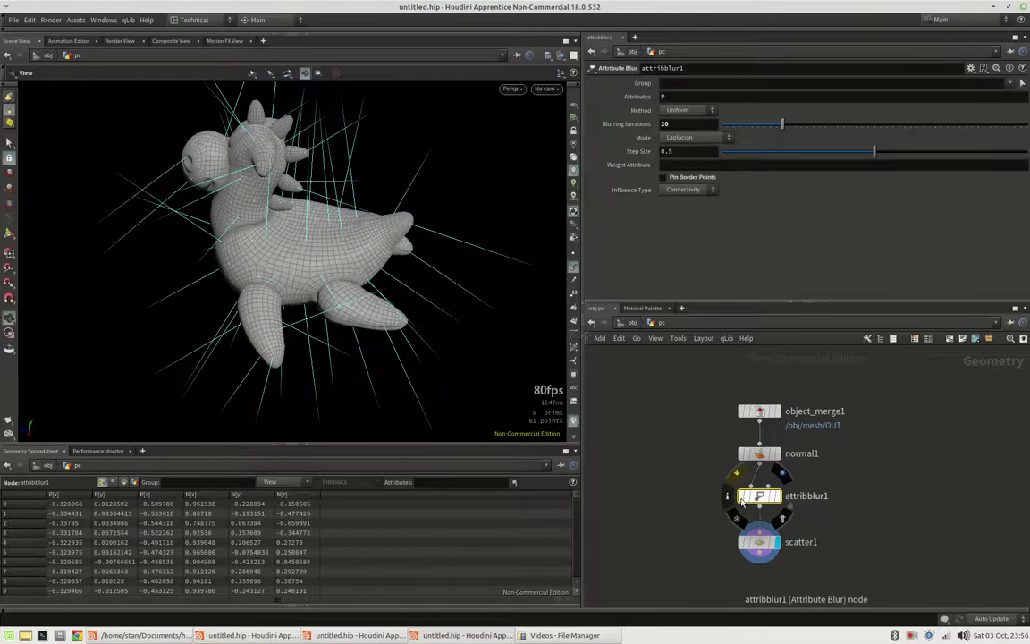
left_click(740, 497)
left_click_drag(281, 265, 331, 251)
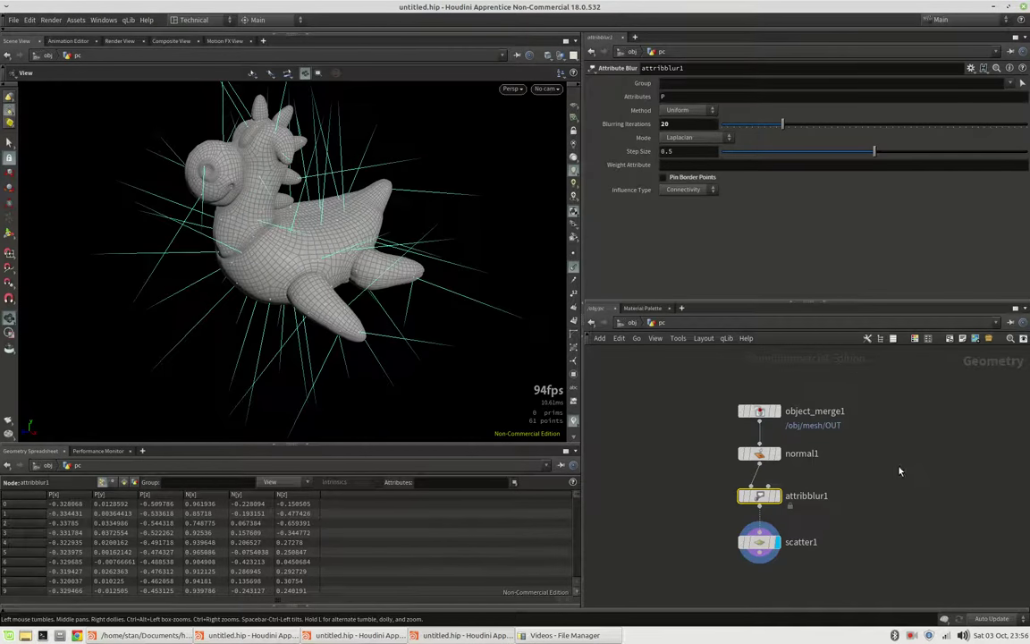
- Set the Scatter node's Global Seed to 1.03
left_click(764, 517)
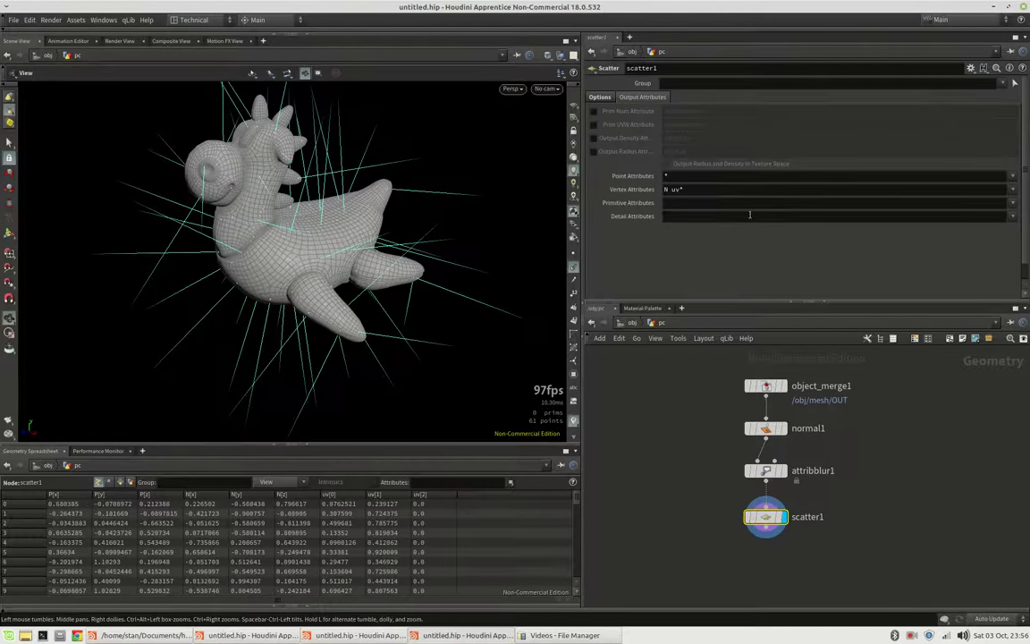
left_click(599, 96)
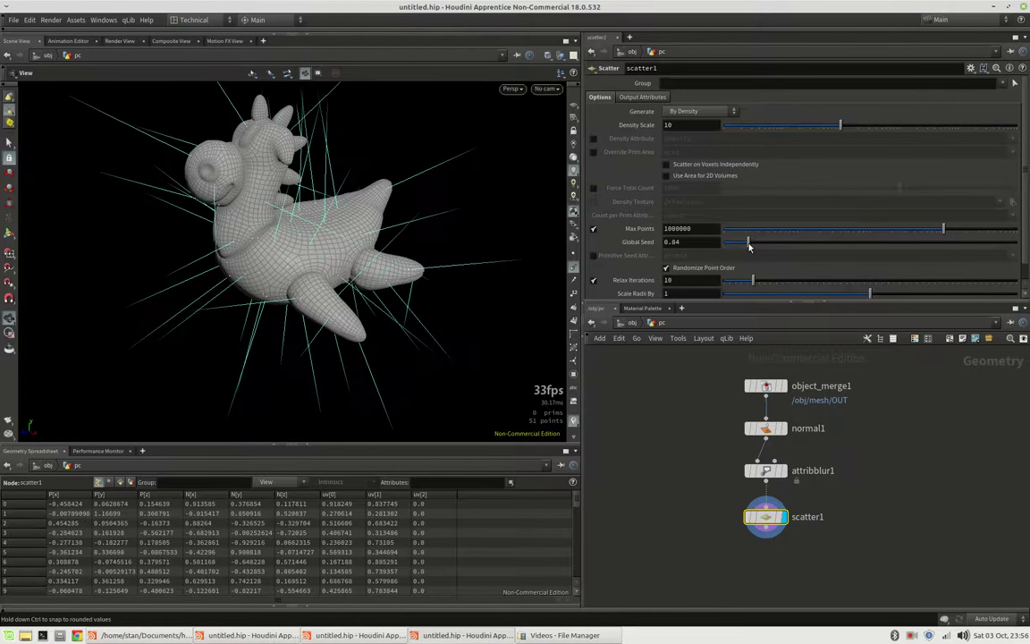
left_click_drag(750, 247, 754, 244)
left_click_drag(443, 198, 410, 248)
middle_click_drag(409, 249, 439, 222)
middle_click_drag(800, 569, 805, 550)
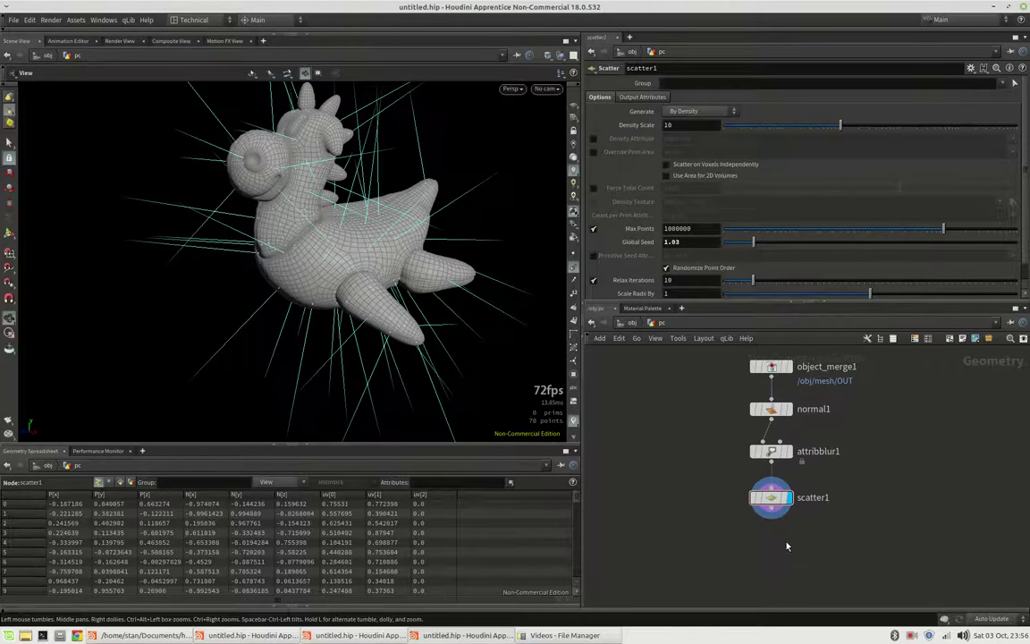
- Paste the OUT Null below the Scatter node, connect it, and return to the object level
key("ctrl+v")
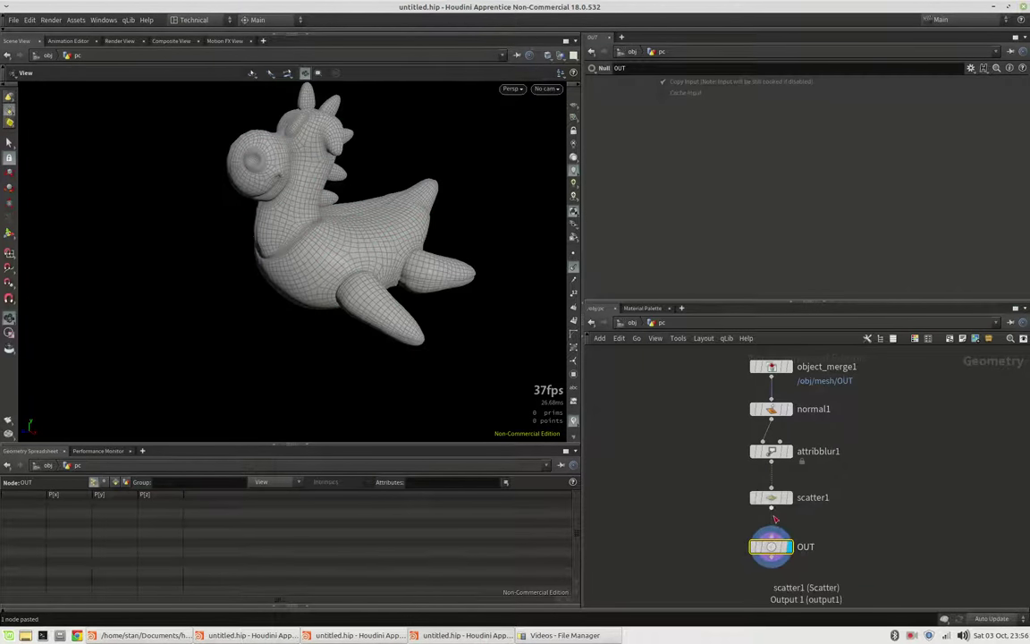
left_click(783, 546)
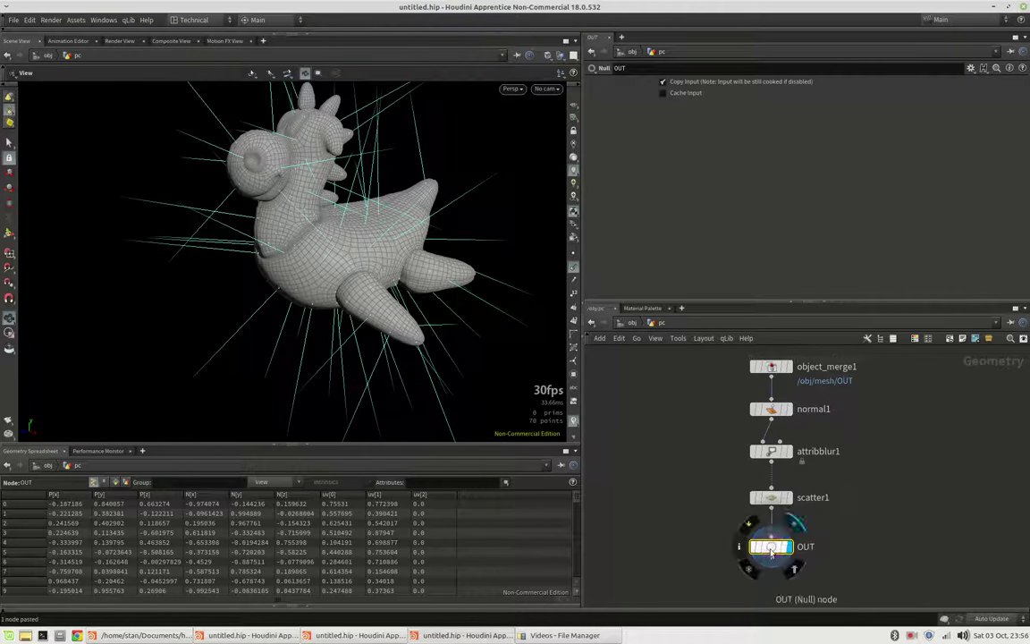
key("u")
left_click(858, 526)
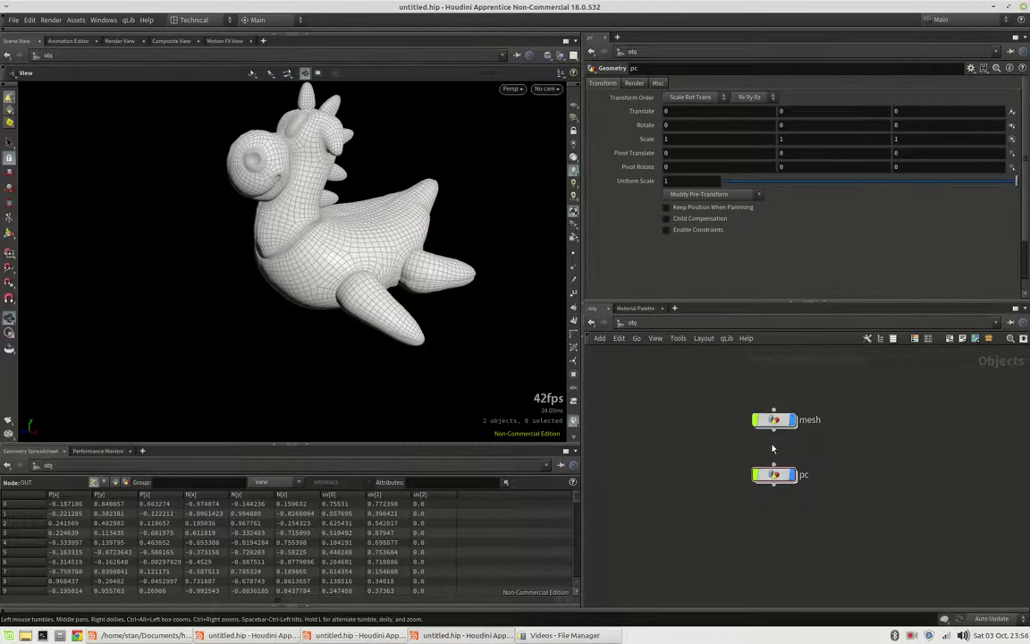
- Show the network's tree list, create a new camera from the viewport, and frame the toy closely from the side
left_click(893, 339)
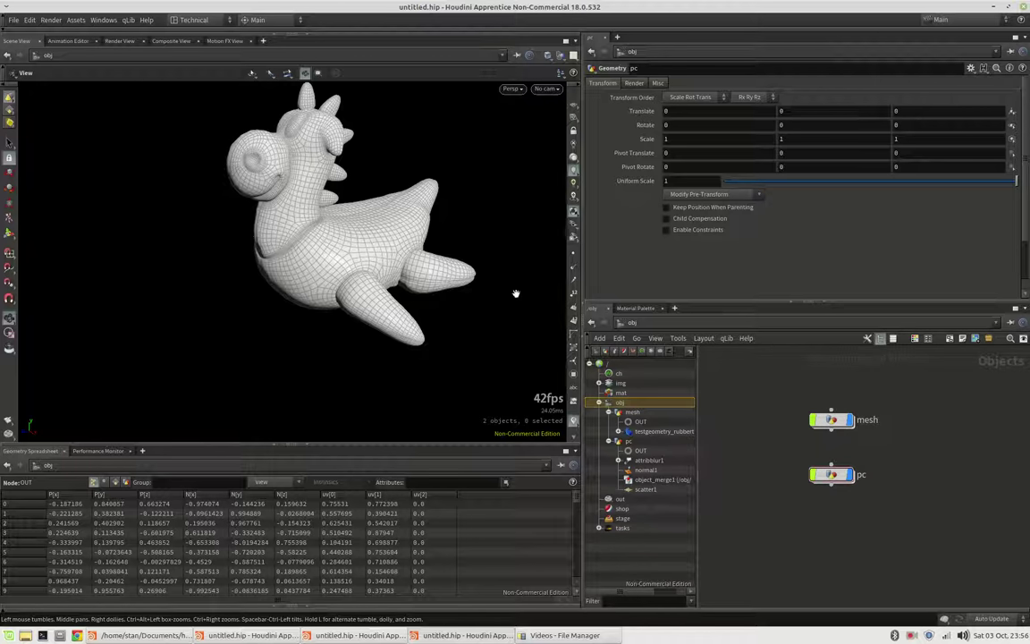
left_click_drag(407, 170, 366, 183)
left_click(547, 88)
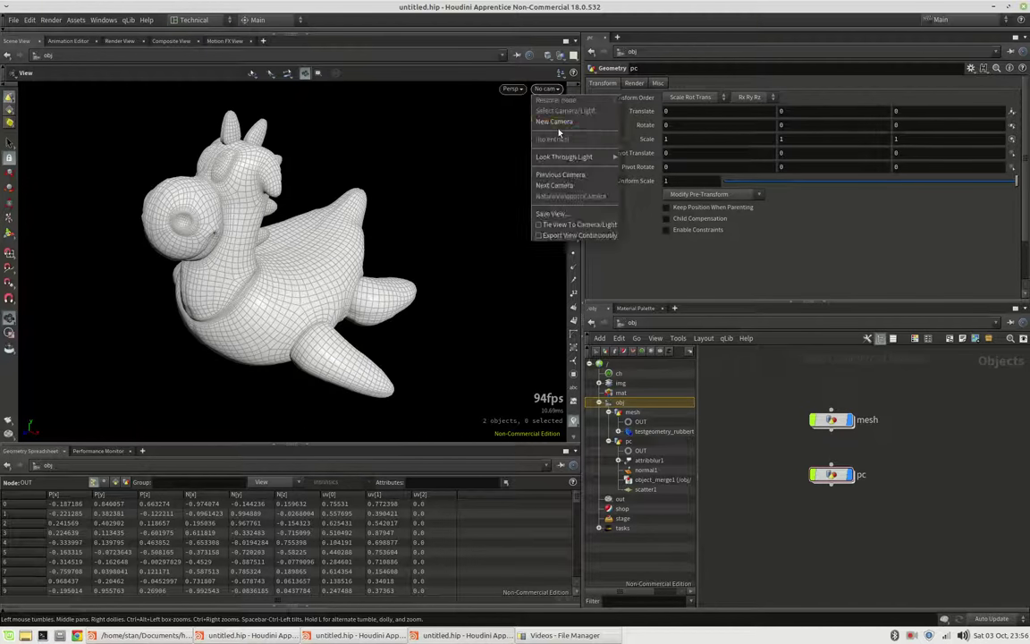
left_click(559, 122)
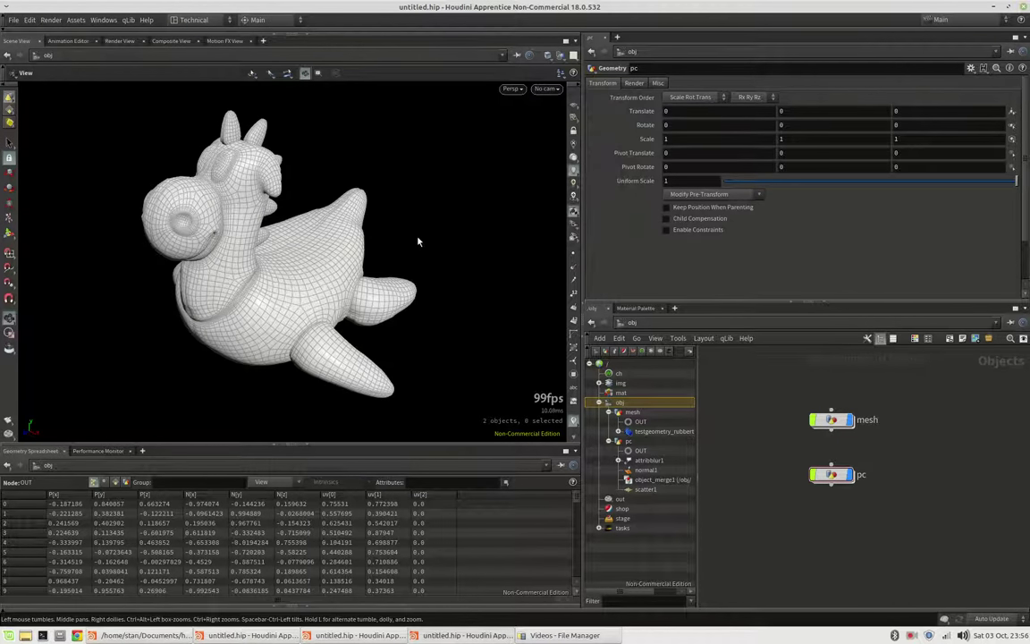
left_click_drag(358, 259, 322, 281)
middle_click_drag(322, 282, 324, 283)
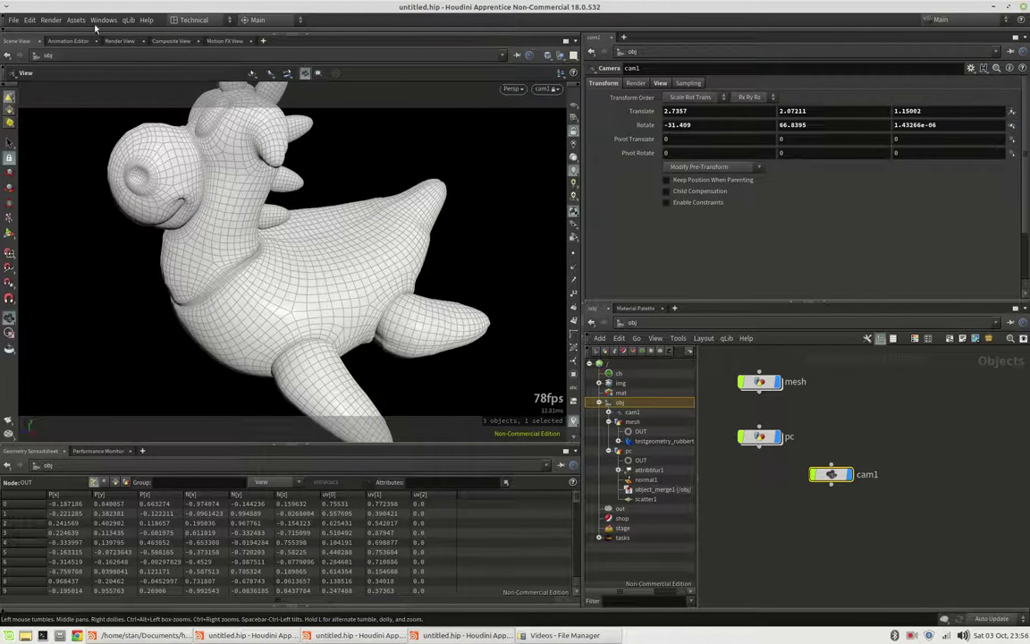
- Create a Mantra - PBR render node
left_click(51, 20)
mouse_move(56, 33)
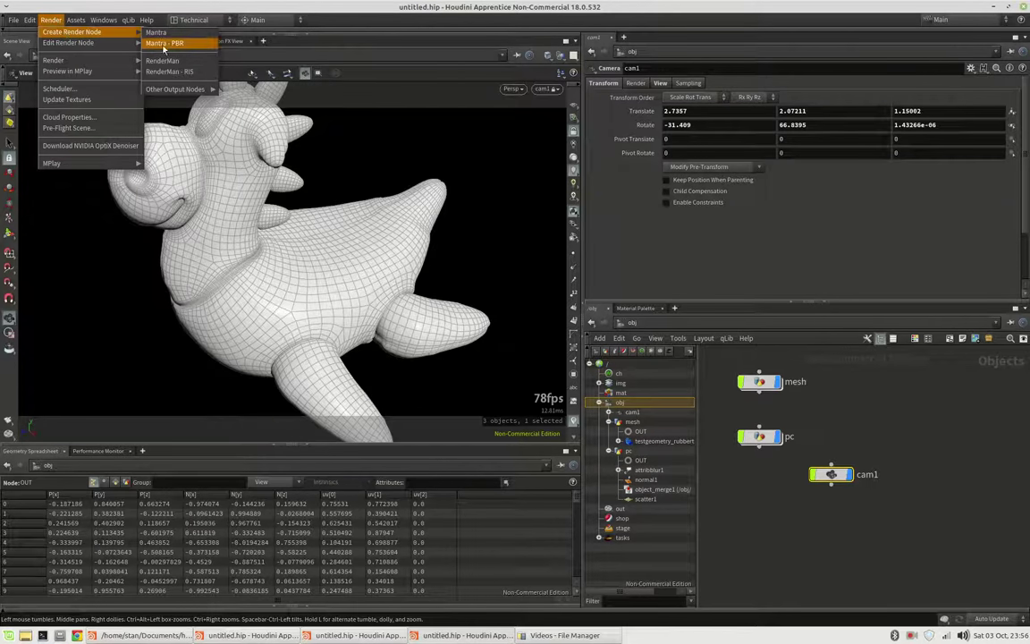
left_click(193, 44)
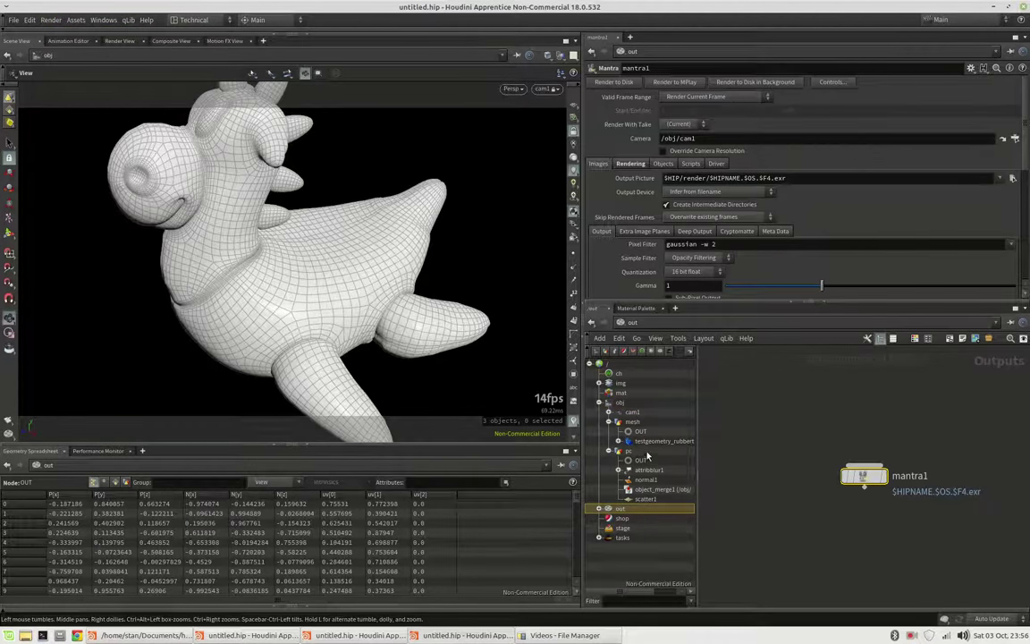
- Start rendering /out/mantra1 in the Render View with preview mode turned off
left_click(629, 393)
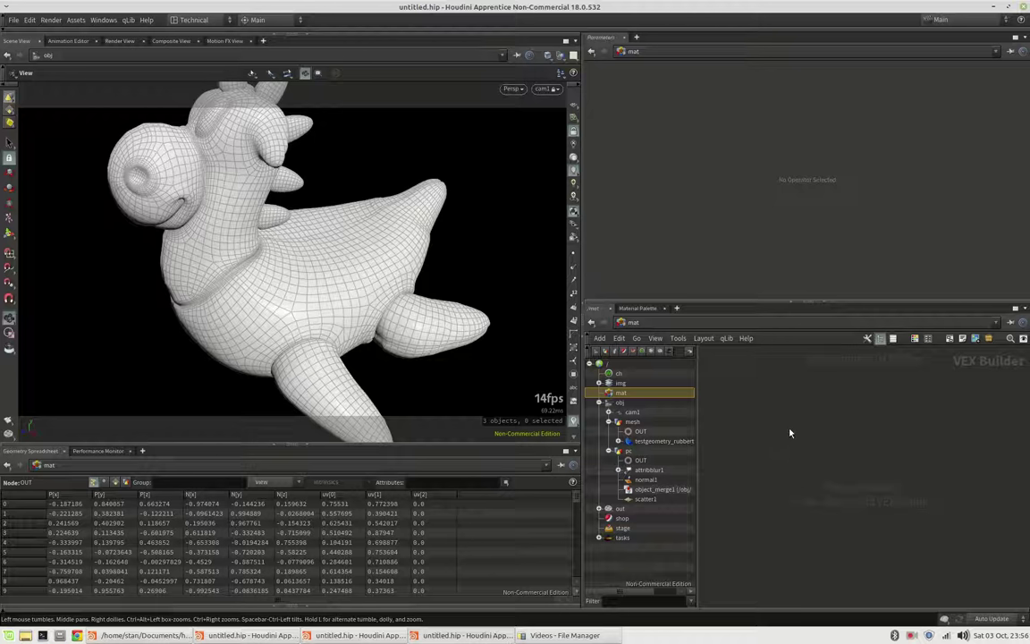
left_click(117, 41)
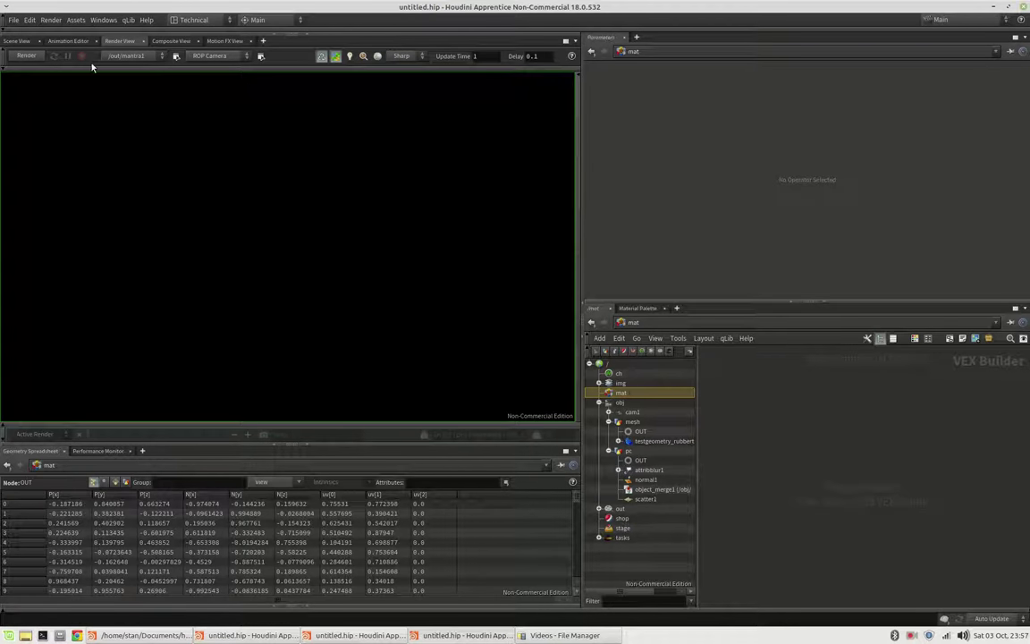
left_click(335, 59)
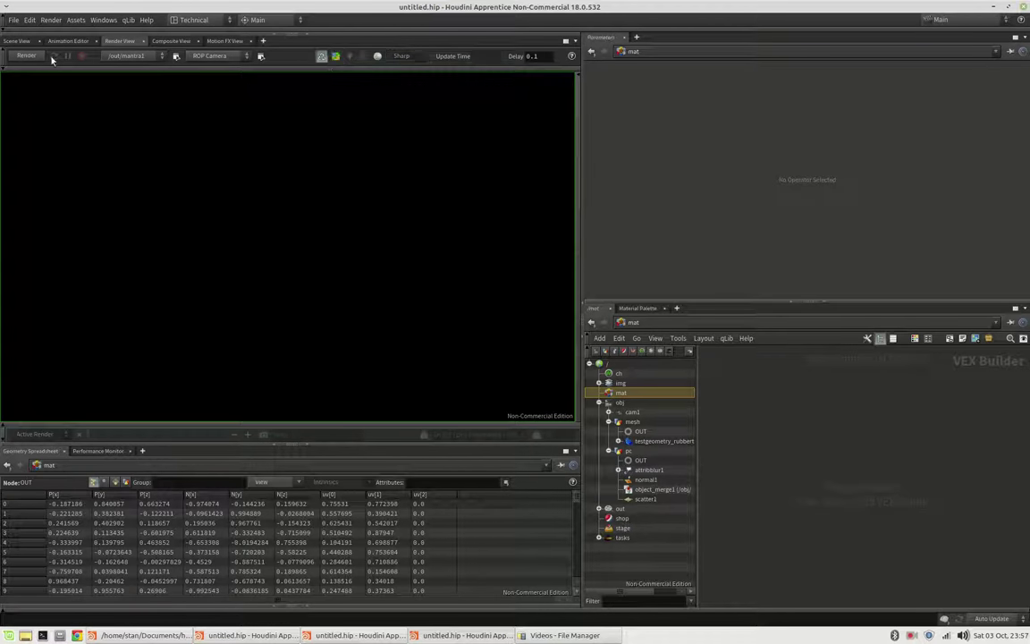
left_click(26, 56)
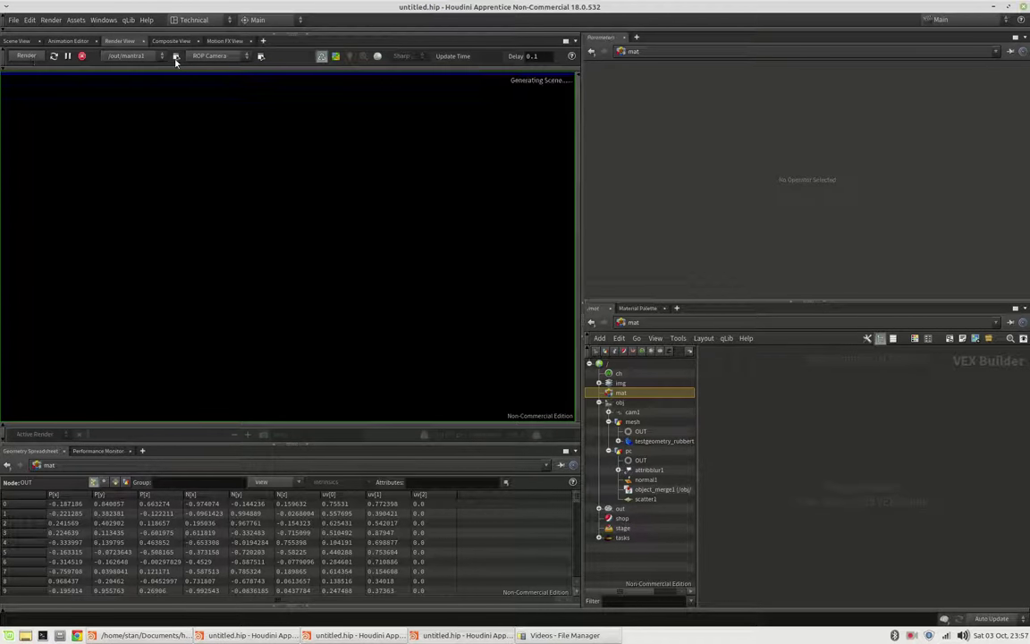
- Override the camera resolution on the Mantra node with a scale of 2/3 (Two Thirds Resolution)
left_click(176, 58)
left_click(117, 106)
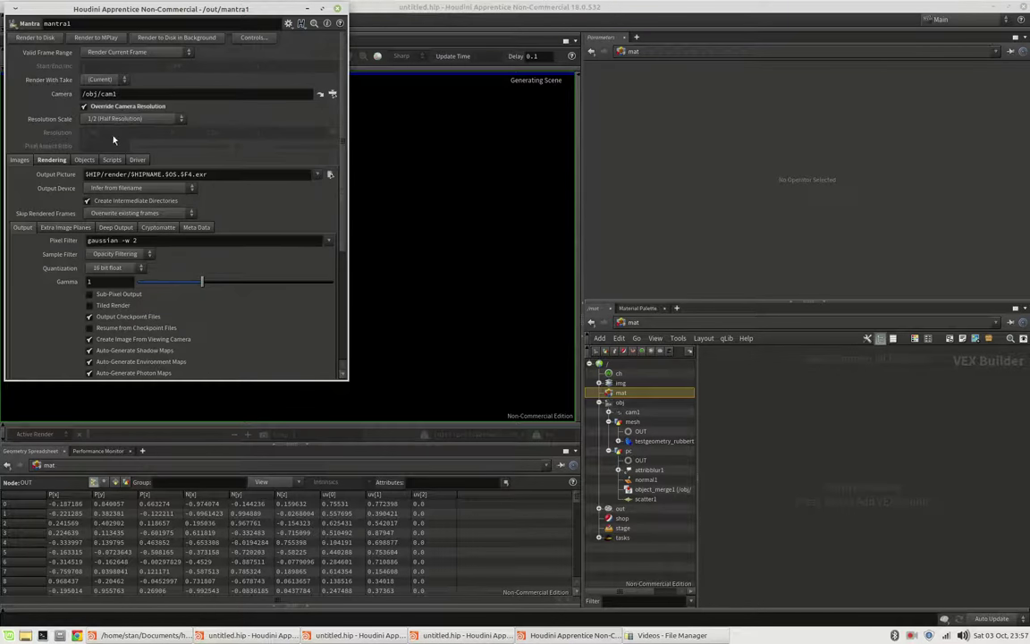
left_click(134, 118)
left_click(108, 170)
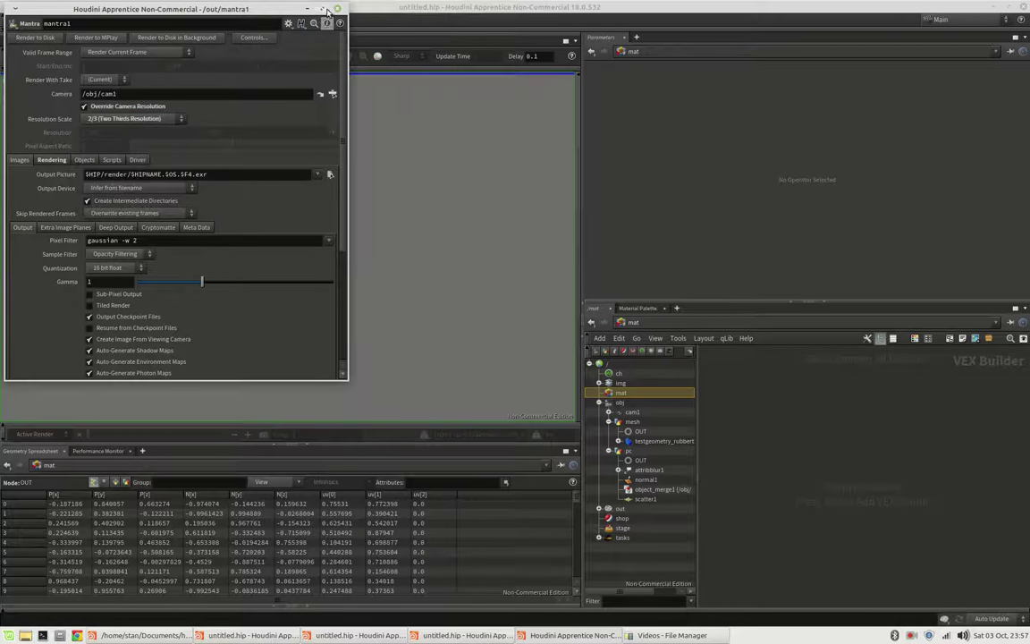
left_click(335, 9)
- Add a Material Builder to the mat network and name it texture_bombing
key("Tab")
type("mater")
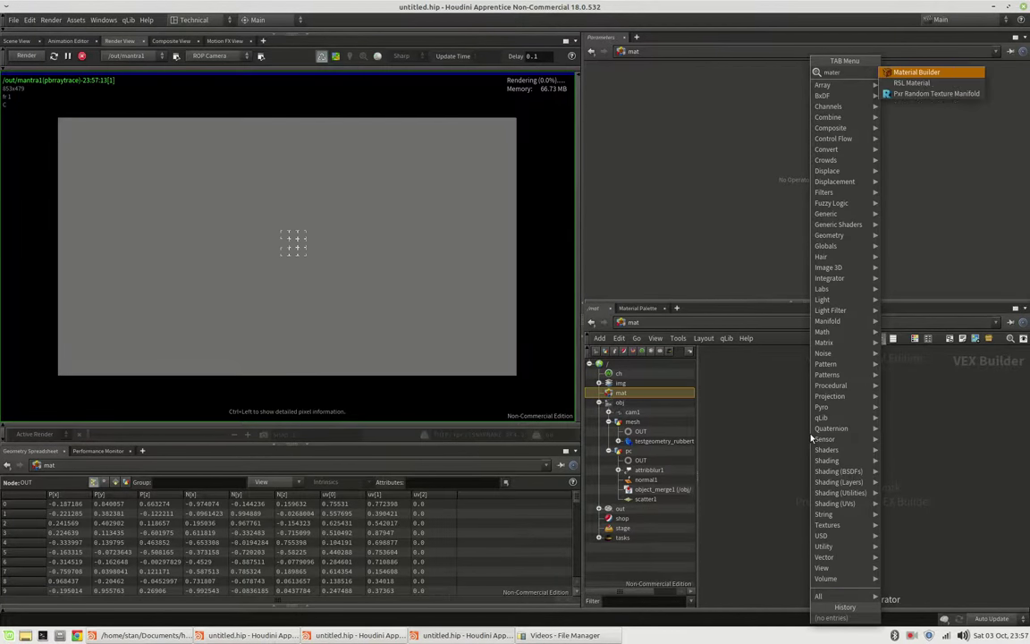
key("Return")
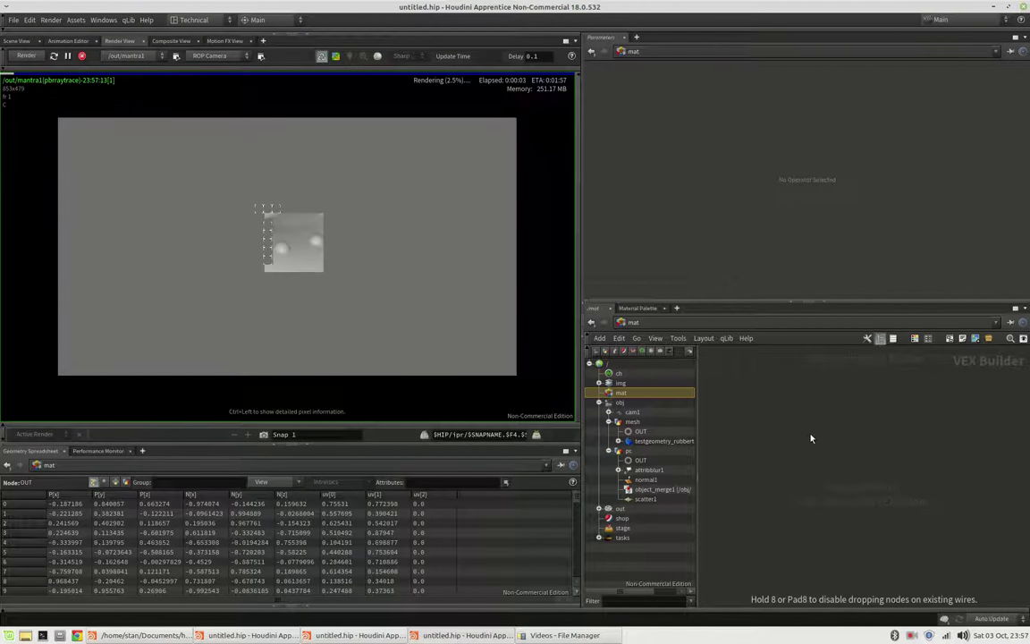
left_click(812, 437)
double_click(811, 417)
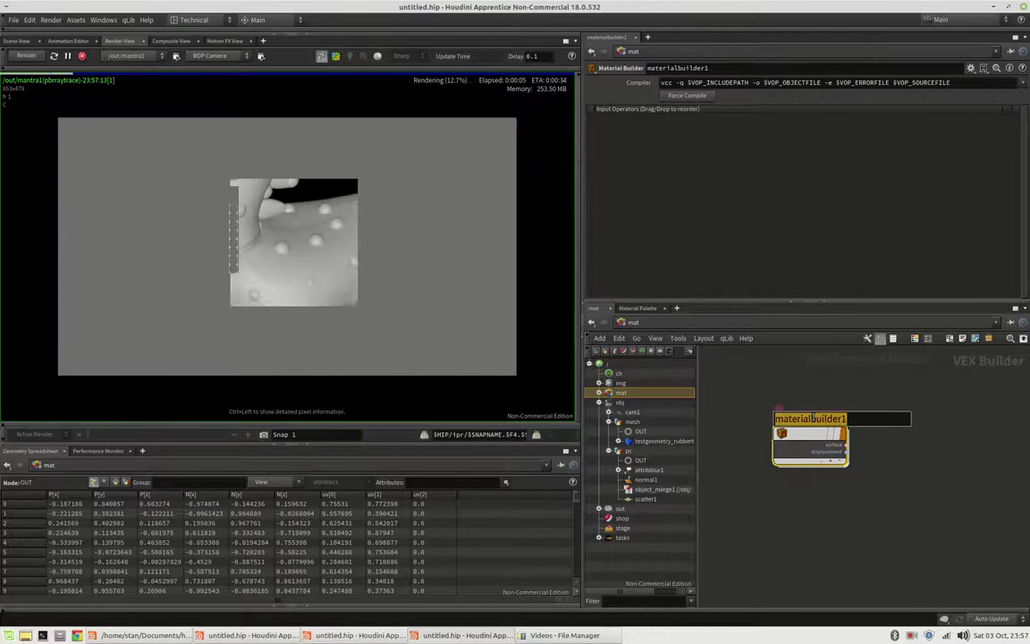
type("te")
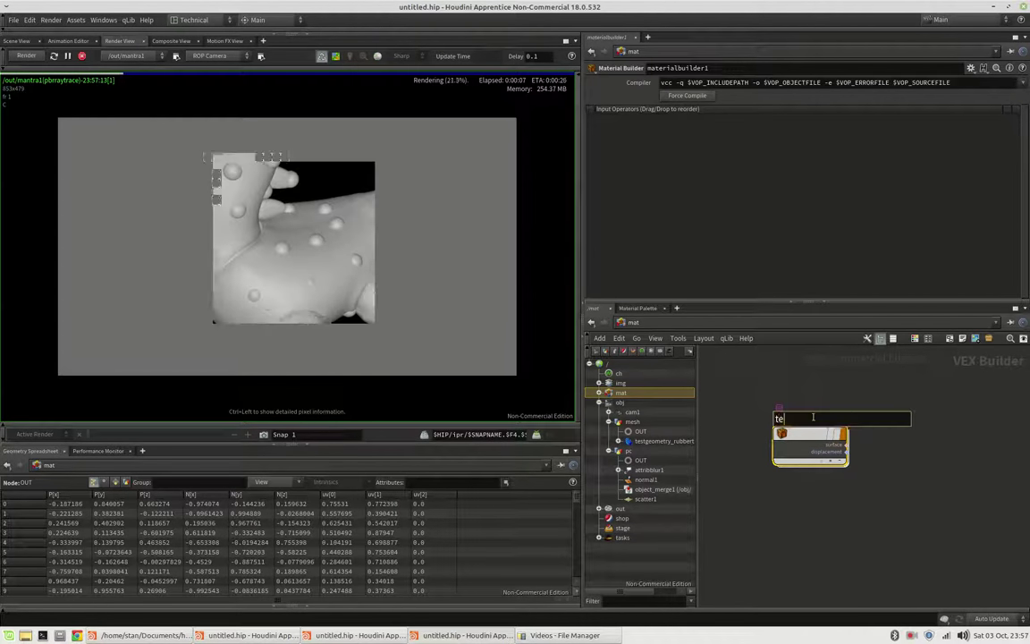
type("xture_bombing")
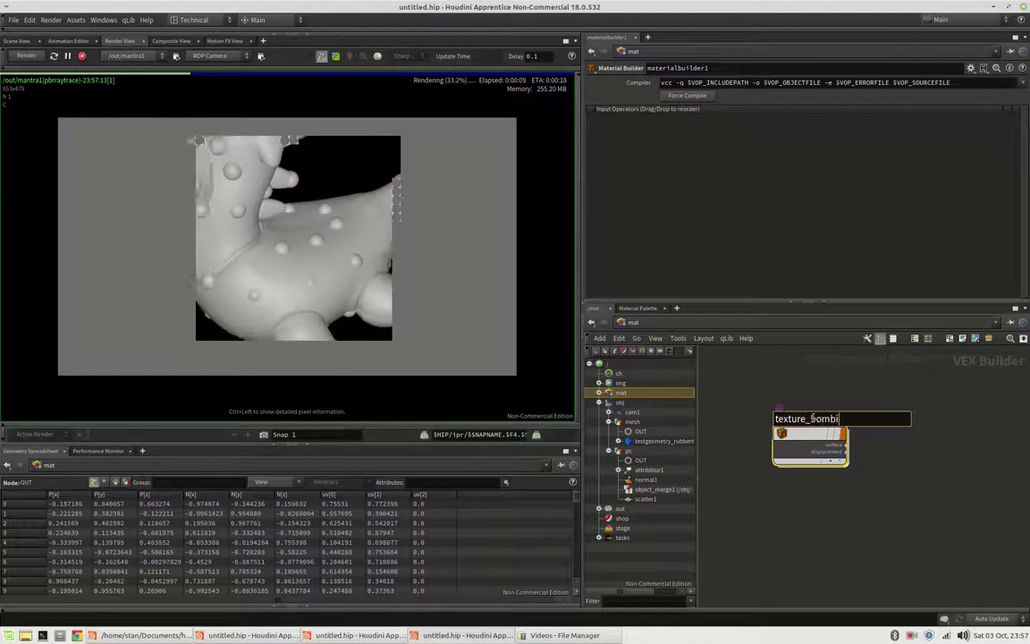
key("Return")
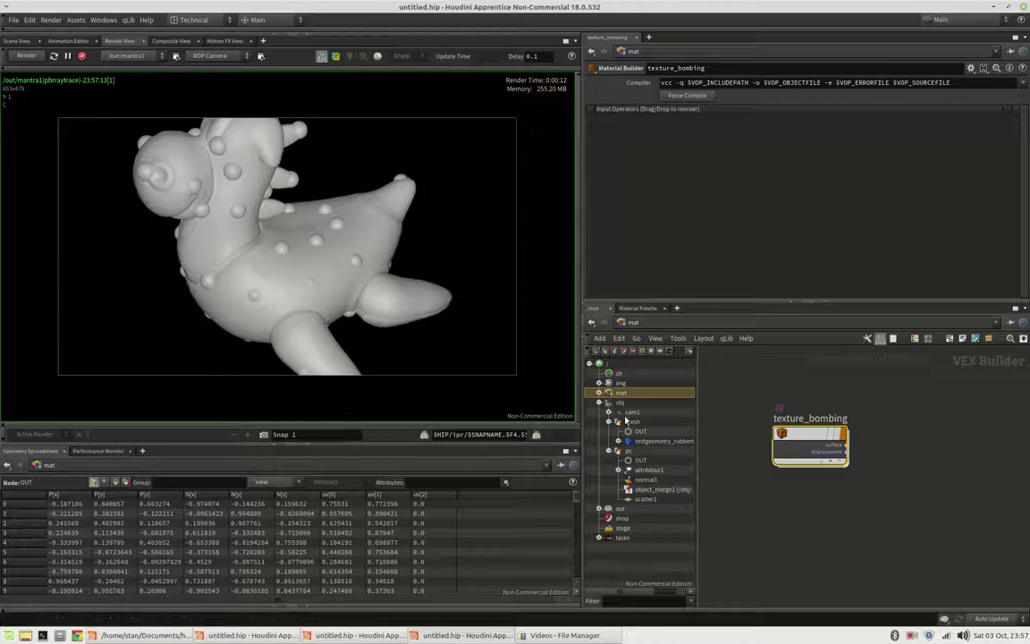
- Clear the Render Visibility of the pc object and place the cam1 node beside it
left_click(644, 451)
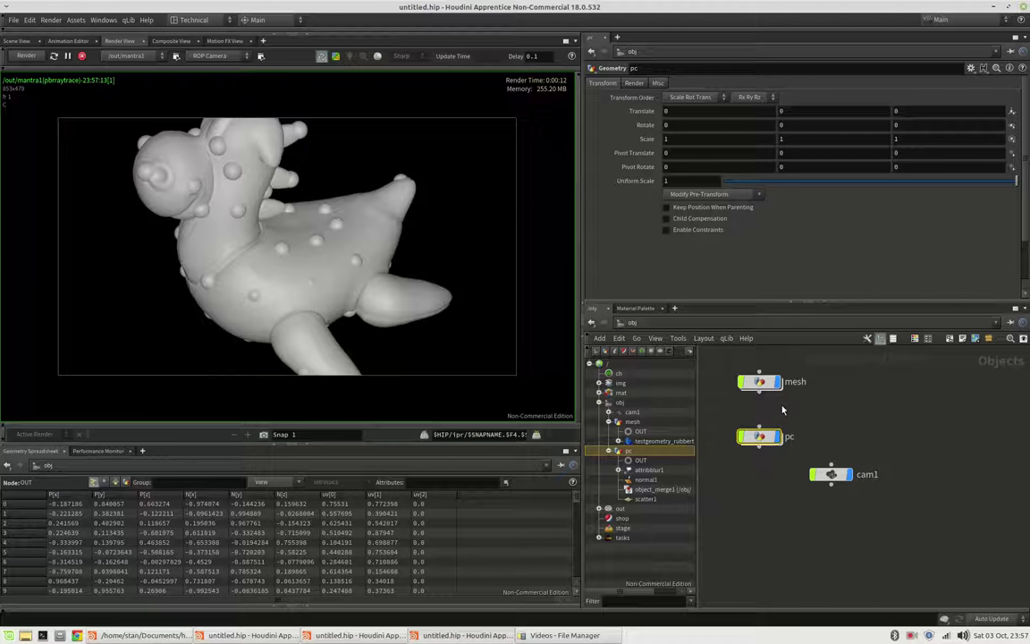
left_click(630, 84)
left_click(685, 140)
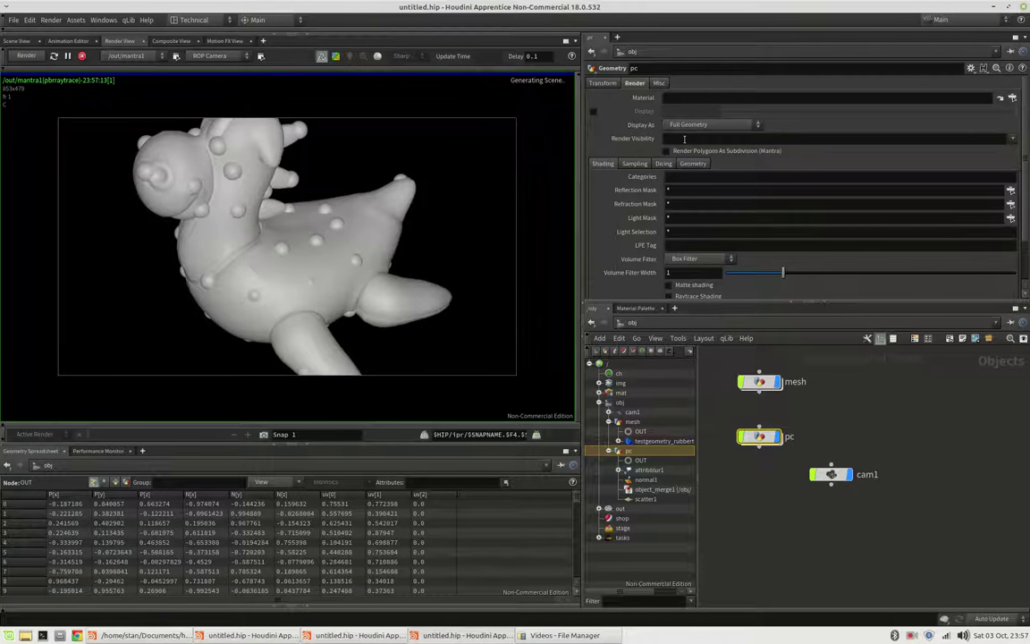
mouse_move(782, 445)
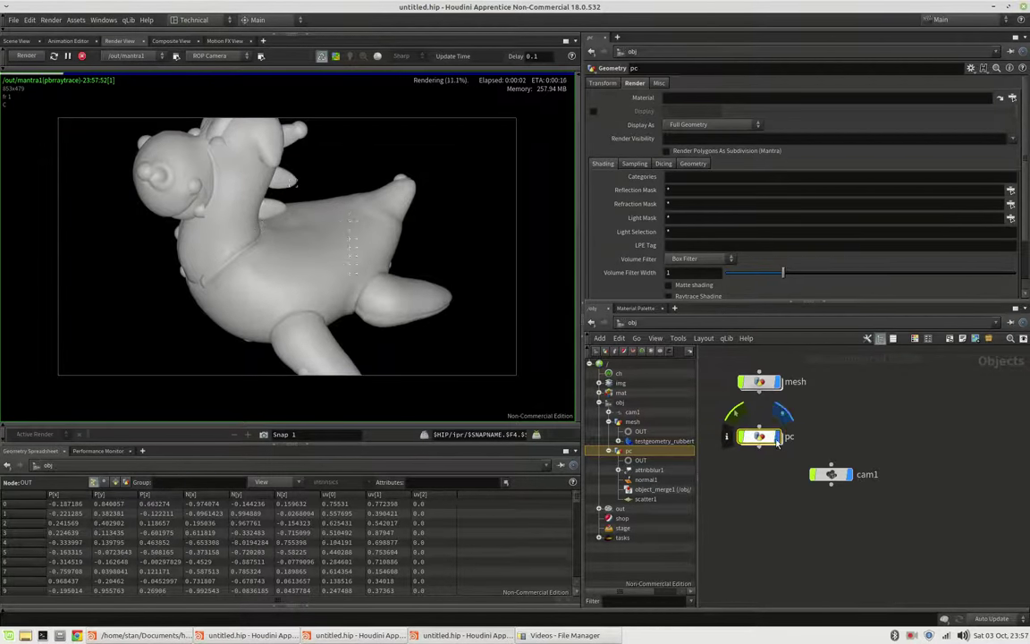
left_click_drag(836, 476, 857, 438)
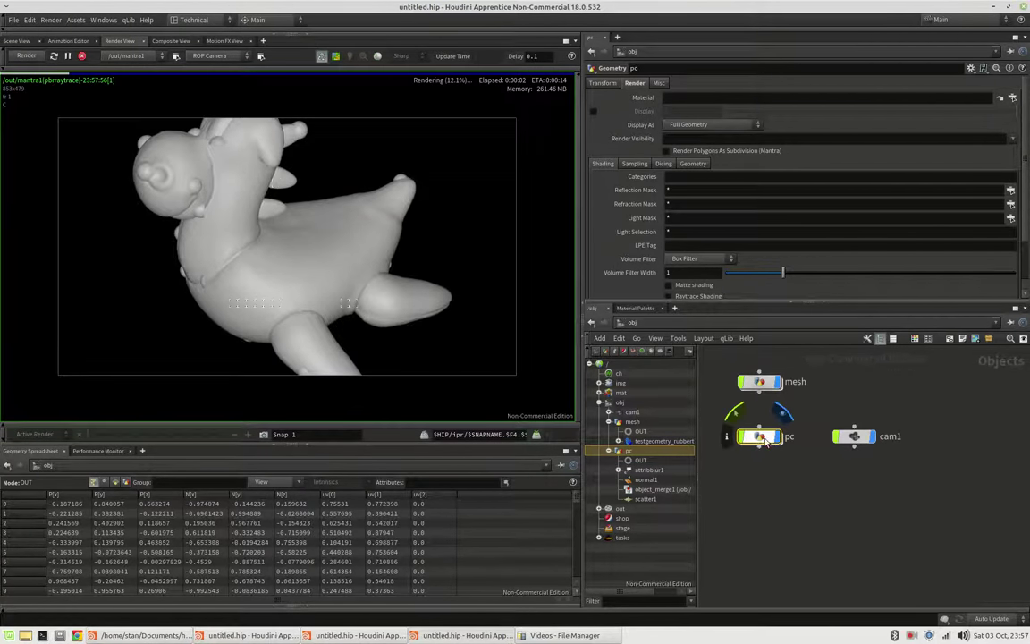
- Open the texture_bombing material's network inside mat
left_click(612, 393)
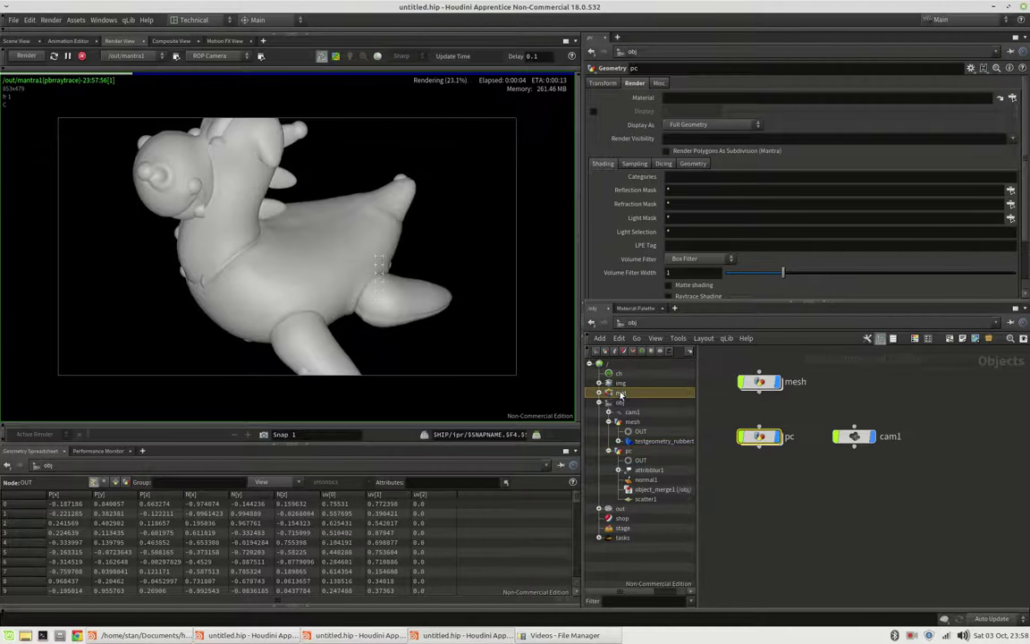
double_click(814, 437)
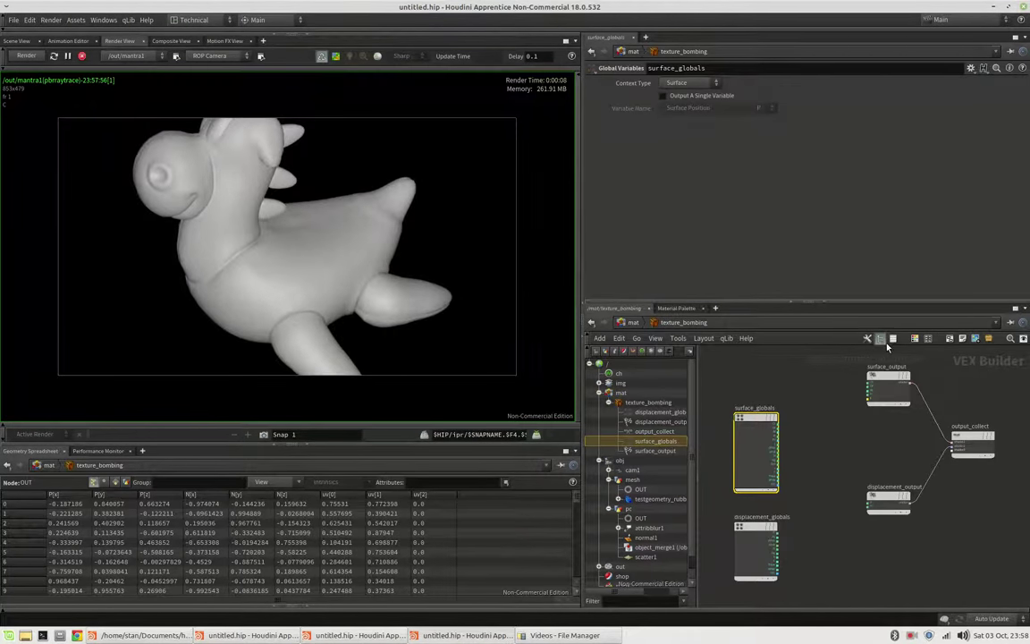
- Hide the network tree list and maximize the network editor pane
left_click(880, 338)
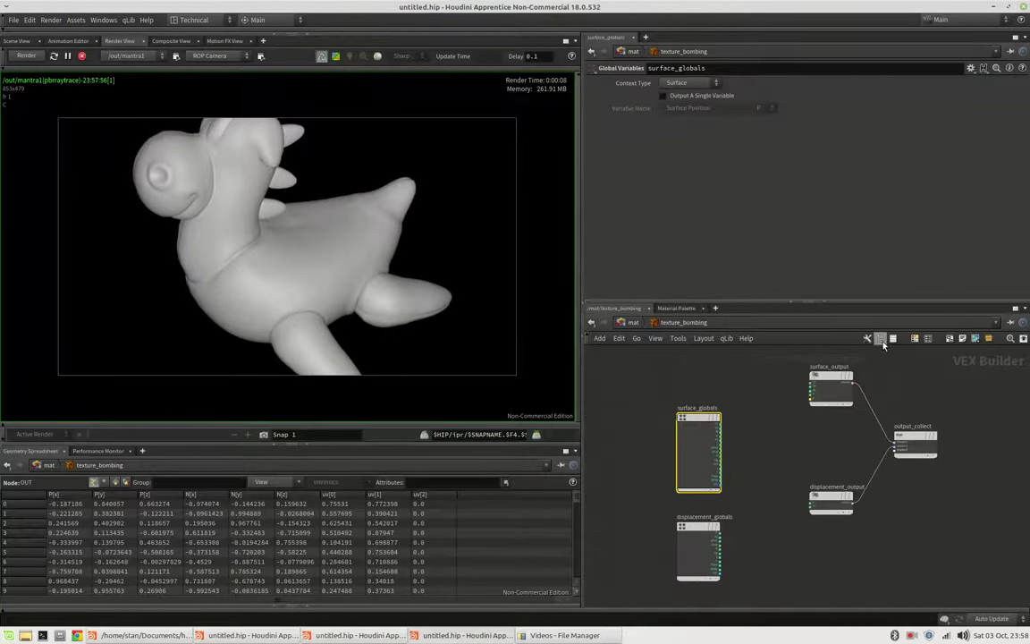
left_click(1016, 309)
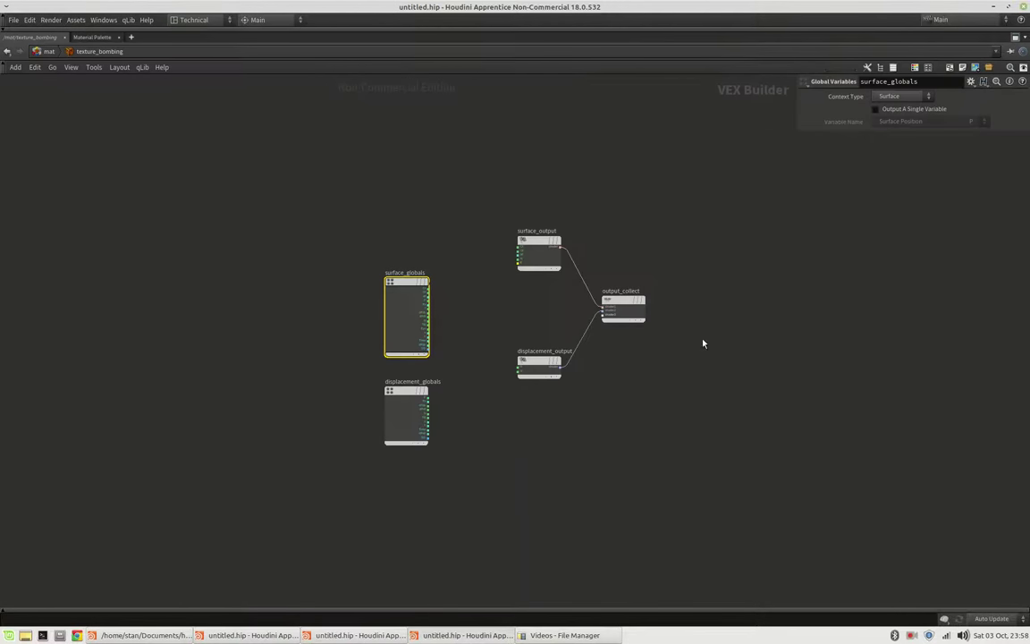
scroll(455, 320, "down", 1)
scroll(455, 320, "up", 1)
- Move the surface_globals and displacement_globals nodes together well away from the output nodes to free space between them
left_click_drag(376, 232, 429, 420)
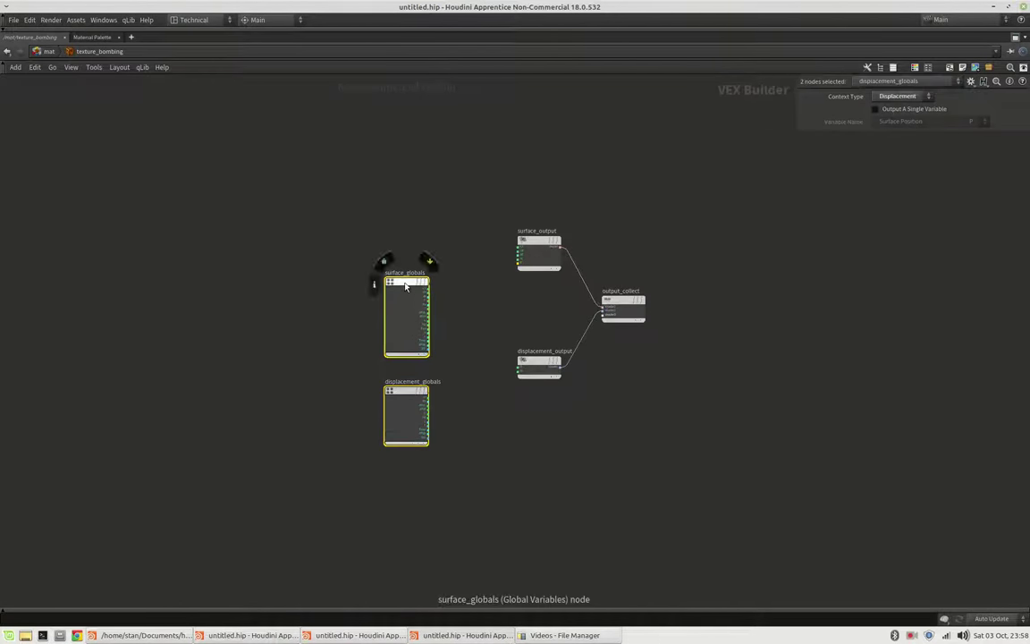
left_click_drag(404, 283, 91, 241)
middle_click_drag(229, 264, 349, 278)
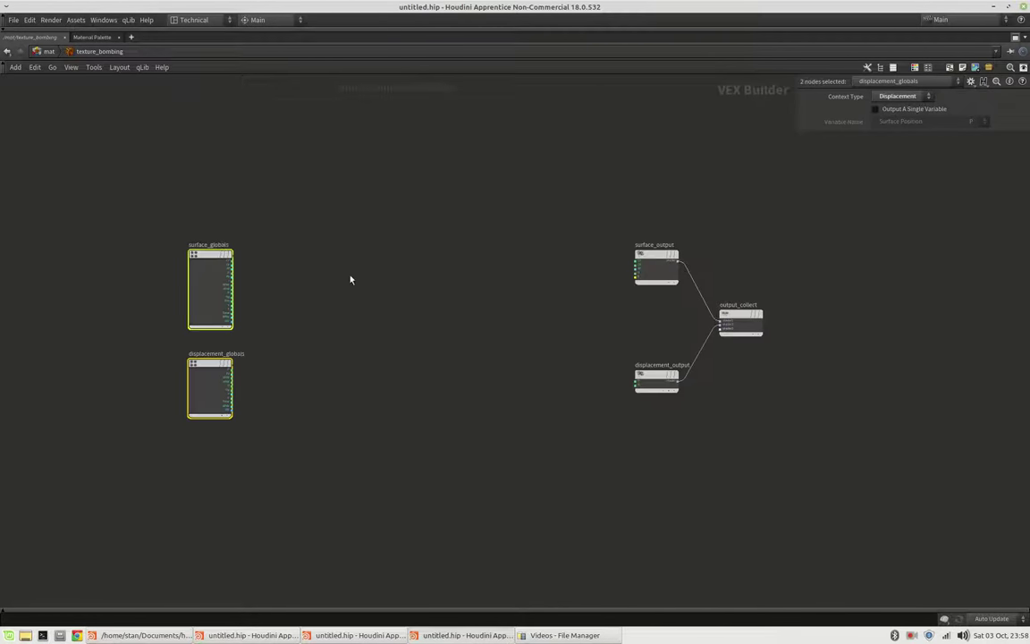
scroll(389, 280, "down", 1)
scroll(408, 284, "up", 4)
middle_click_drag(489, 307, 479, 303)
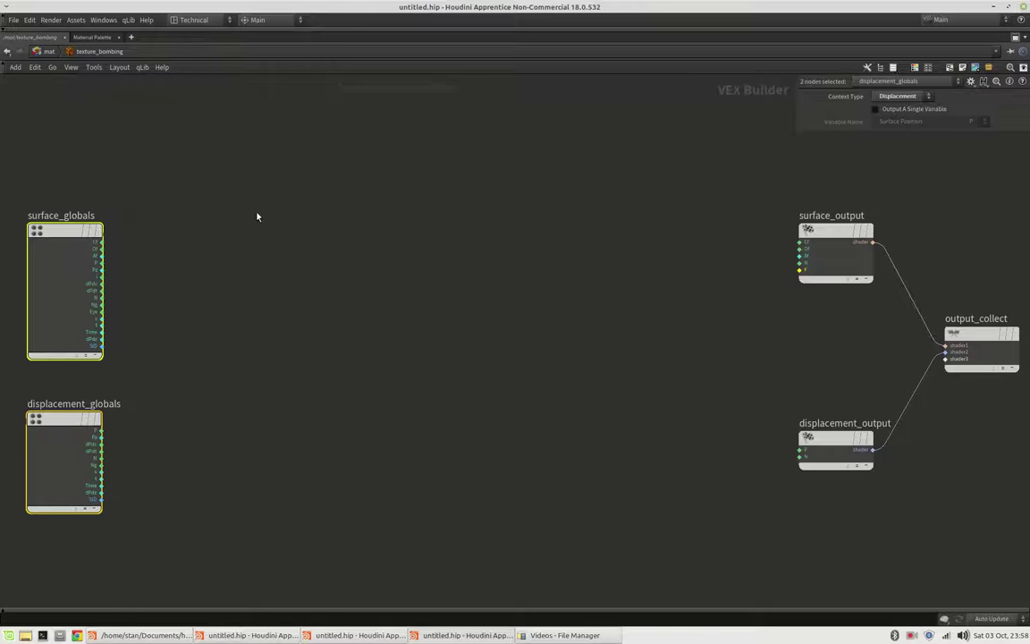
scroll(257, 216, "down", 3)
left_click_drag(253, 182, 131, 416)
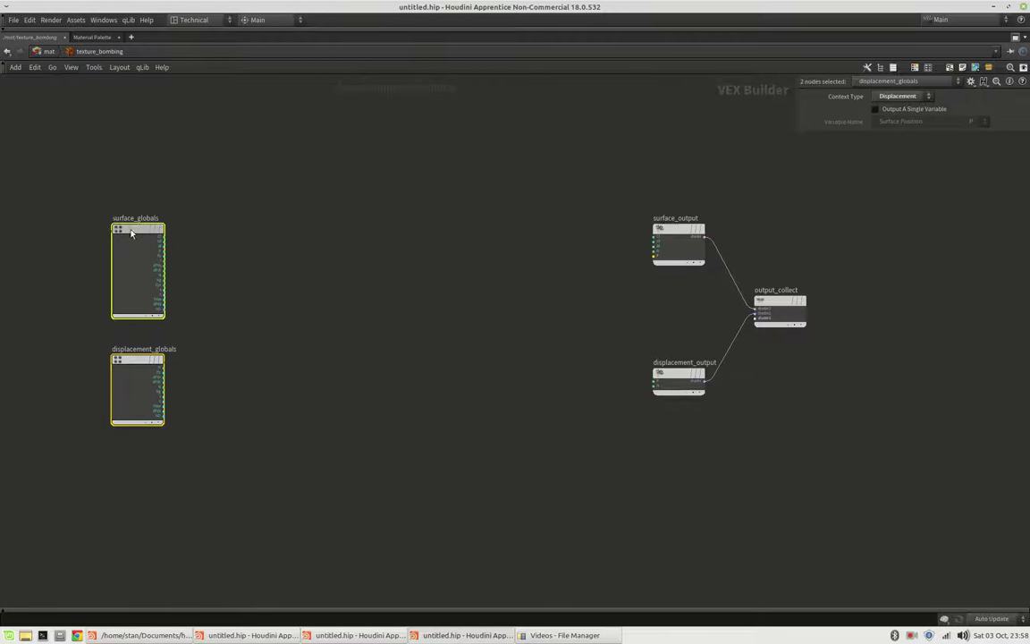
left_click_drag(124, 230, 71, 229)
middle_click_drag(302, 237, 393, 243)
- Add a Near Point node beside surface_globals in the texture_bombing network
scroll(367, 250, "up", 2)
left_click(285, 250)
key("Tab")
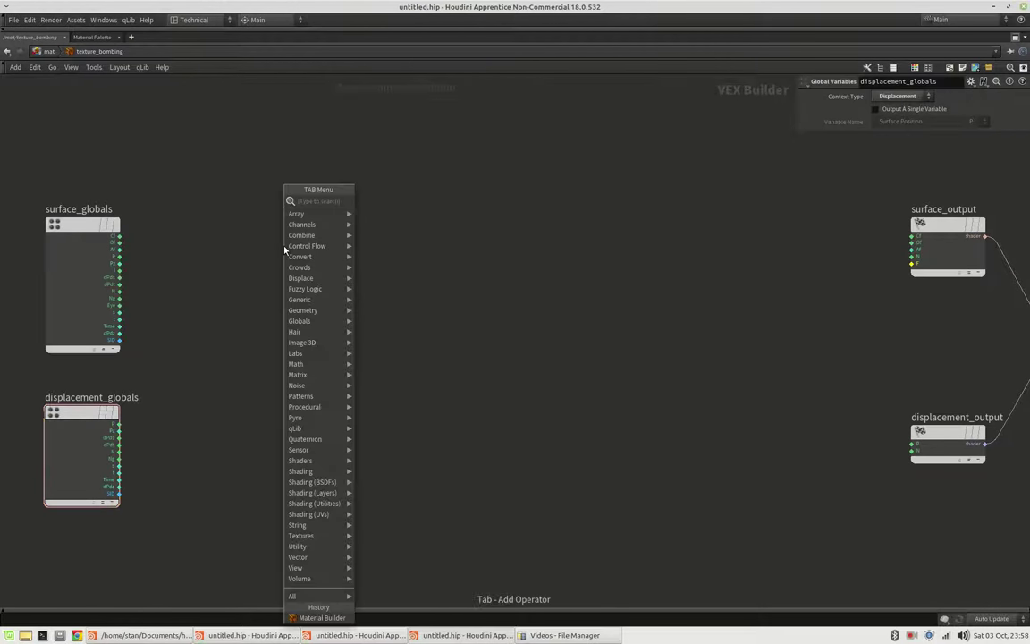
type("ptr")
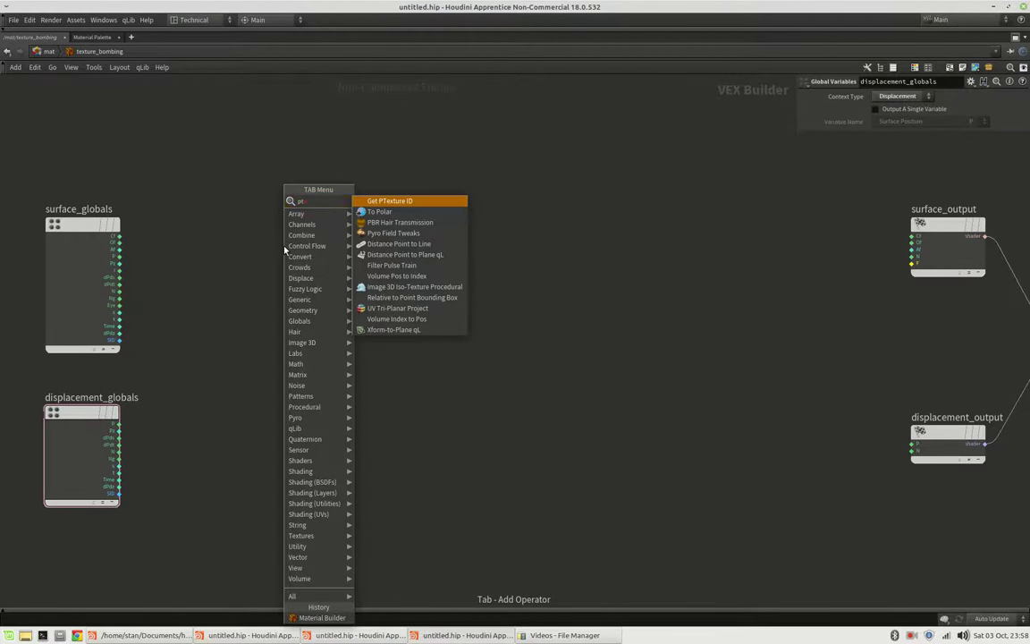
key("BackSpace")
key("BackSpace")
key("BackSpace")
type("restp")
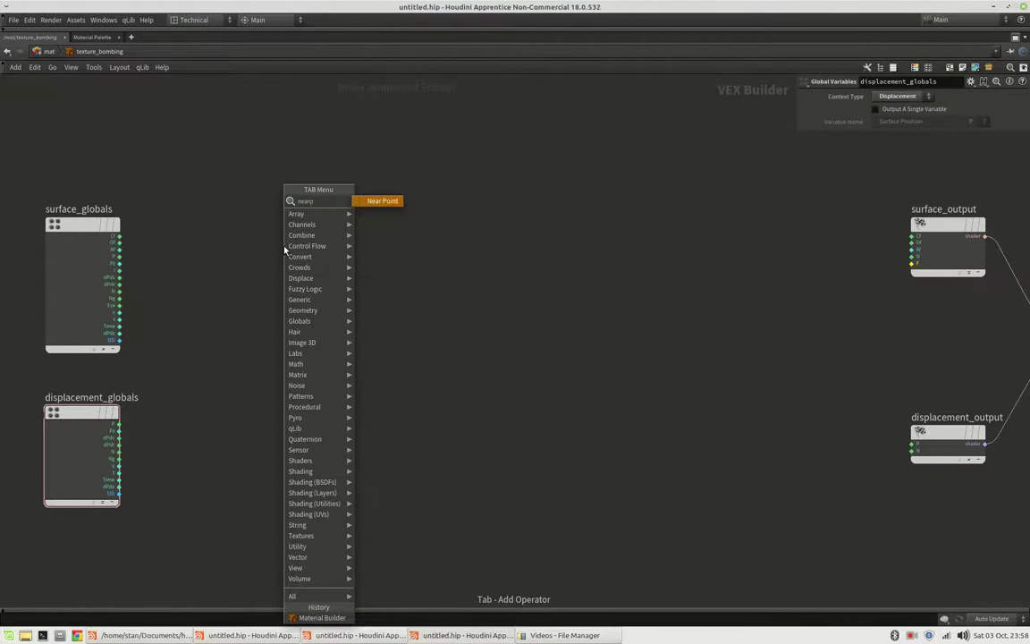
key("Return")
left_click(285, 250)
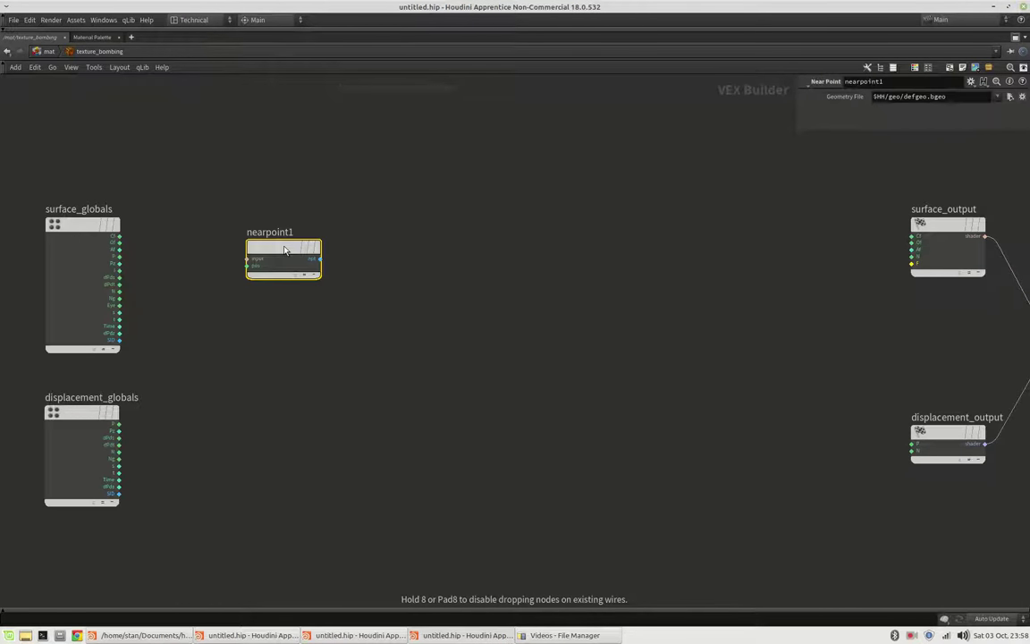
left_click_drag(285, 250, 279, 261)
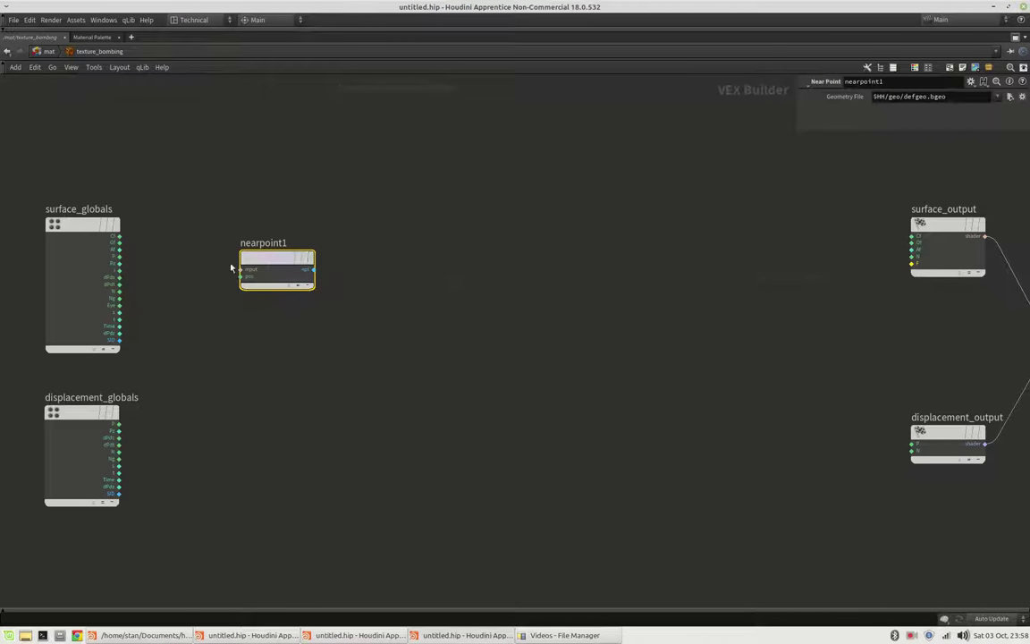
- Insert a Transform node fed by the surface_globals P output and wire its result into the pos input of nearpoint1
left_click(119, 257)
key("Tab")
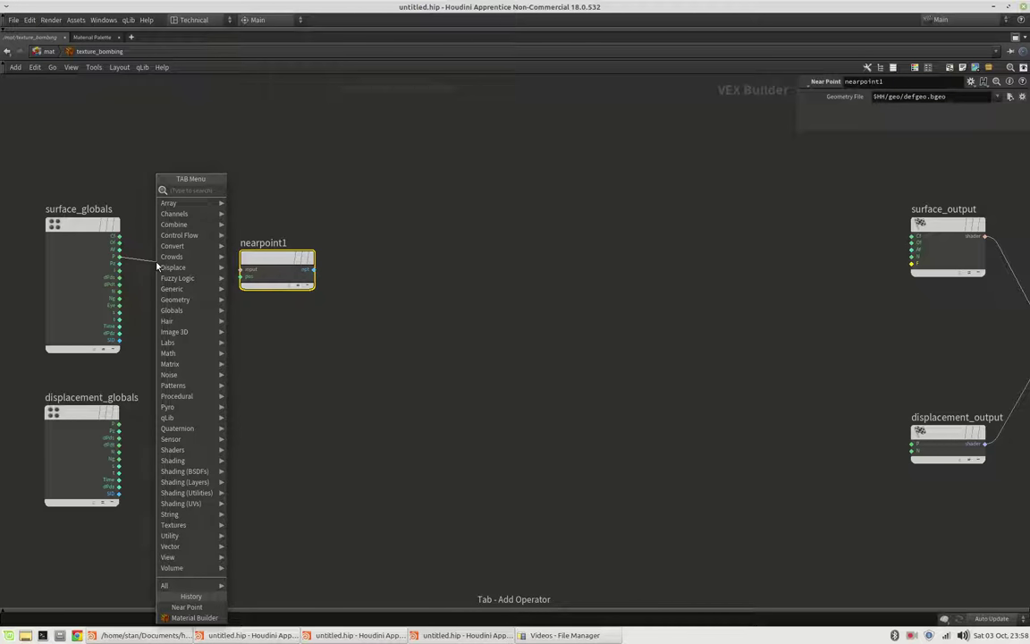
type("trans")
key("Return")
left_click(225, 263)
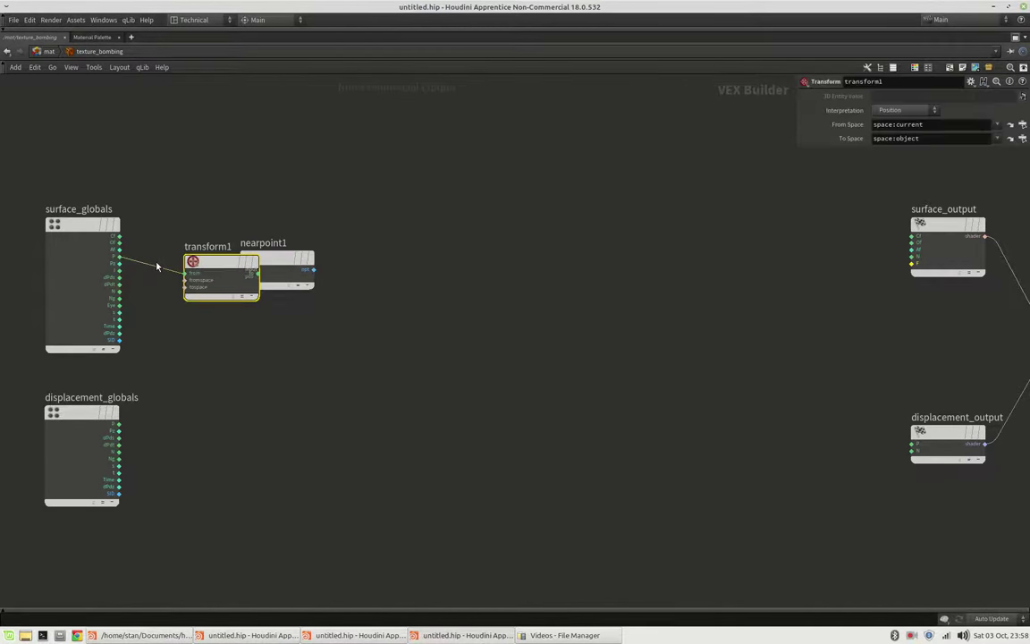
left_click_drag(224, 262, 183, 258)
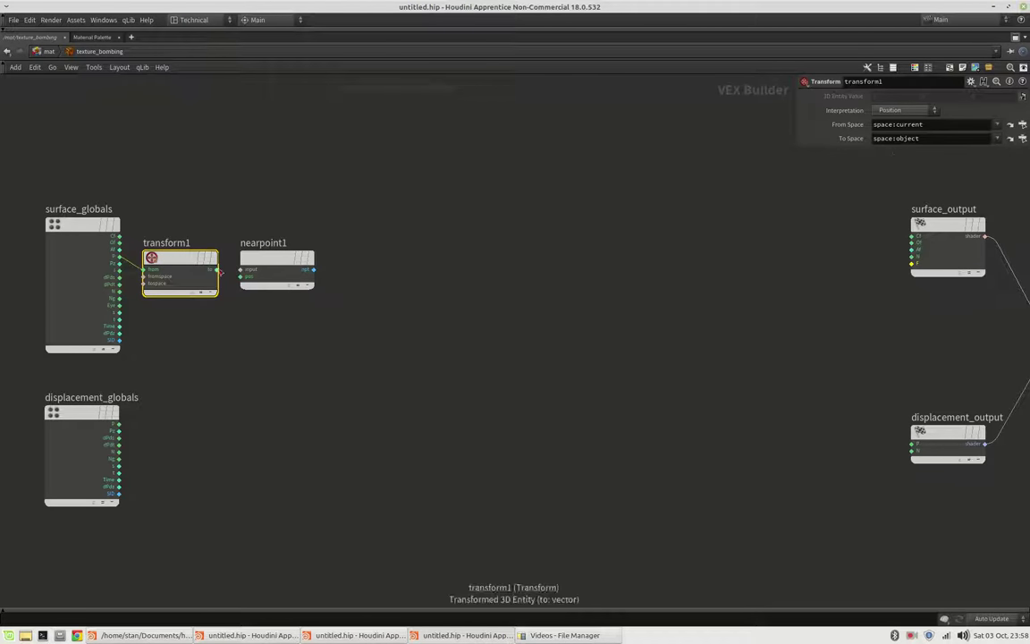
left_click_drag(217, 269, 281, 262)
- Add a Parameter node and place it directly above transform1
key("Tab")
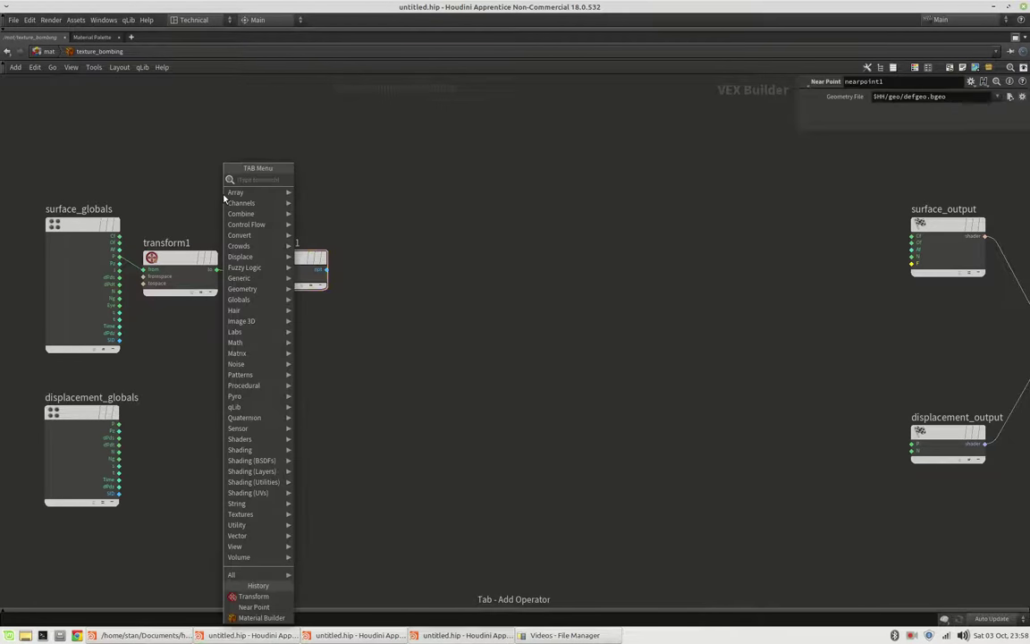
type("par")
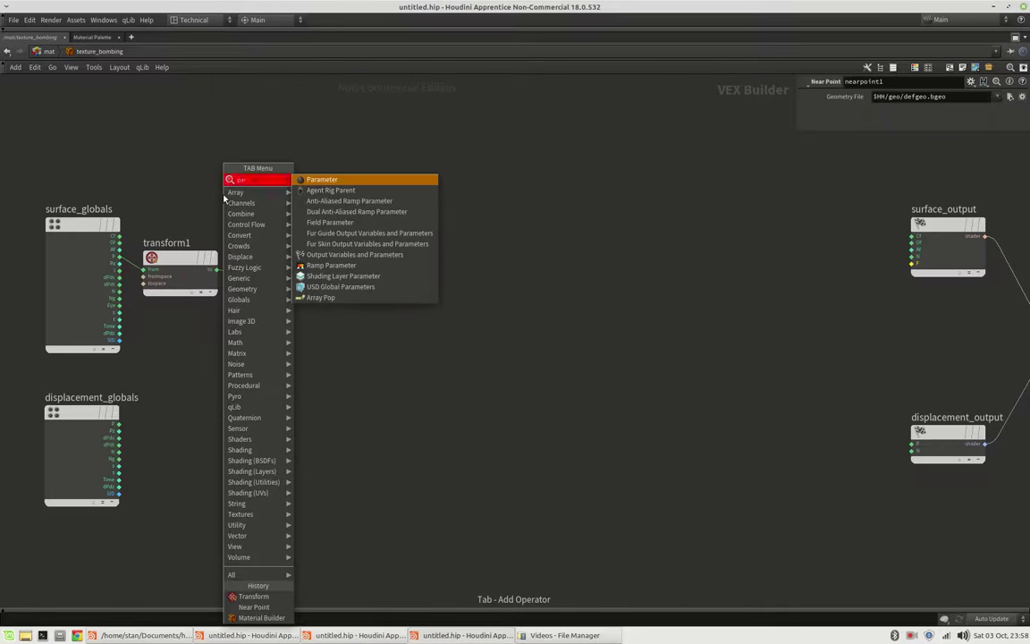
key("Return")
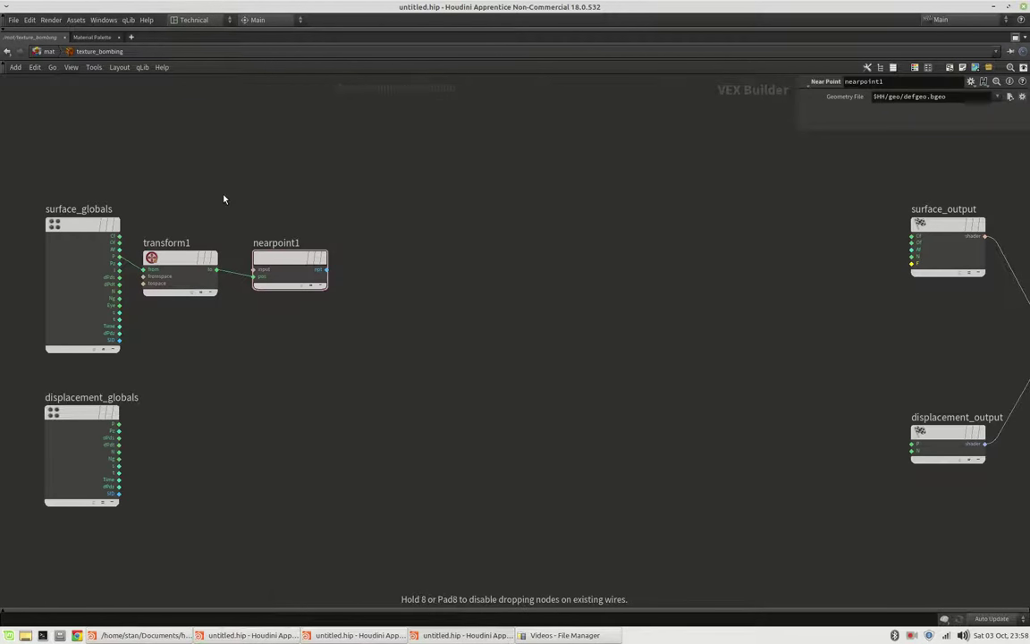
left_click(223, 199)
left_click_drag(220, 194, 177, 192)
- Name the parameter pc, label it Point cloud, set its type to Geometry (string), and wire it into nearpoint1's input
left_click(904, 96)
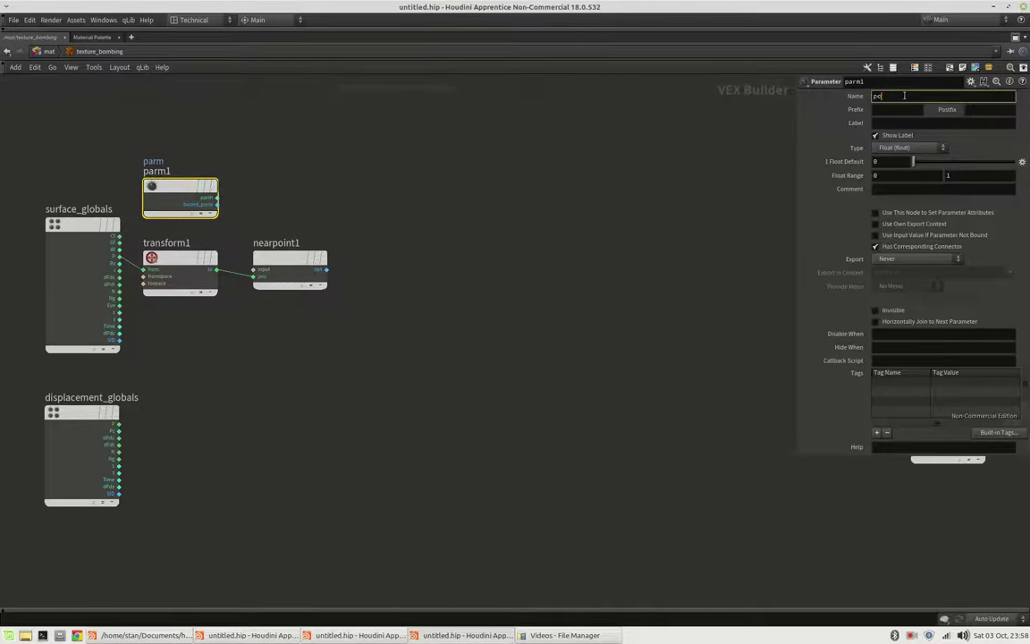
type("pc")
key("Tab")
type("P")
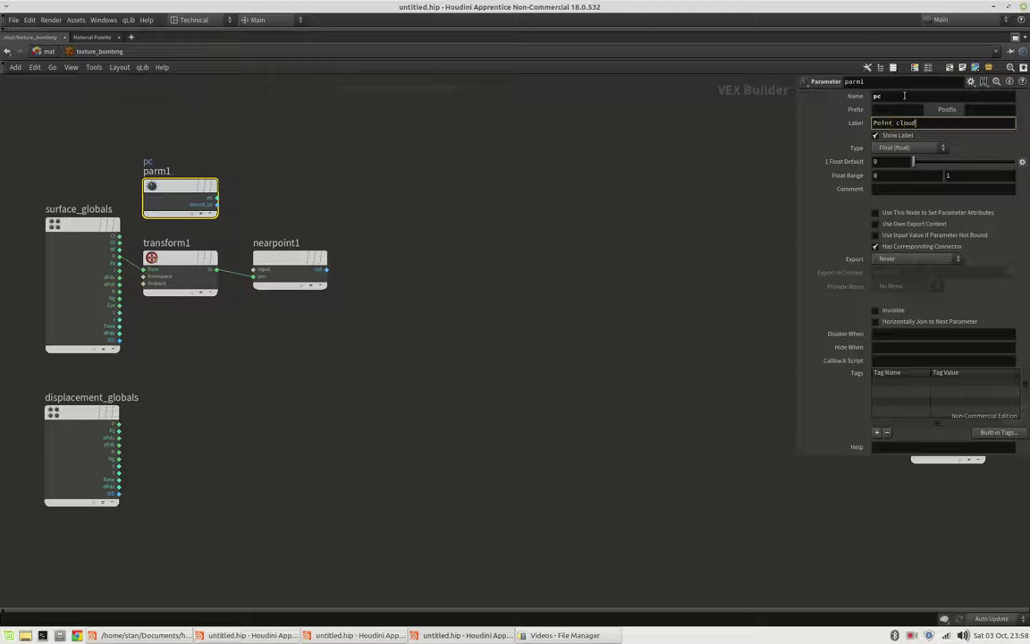
key("Return")
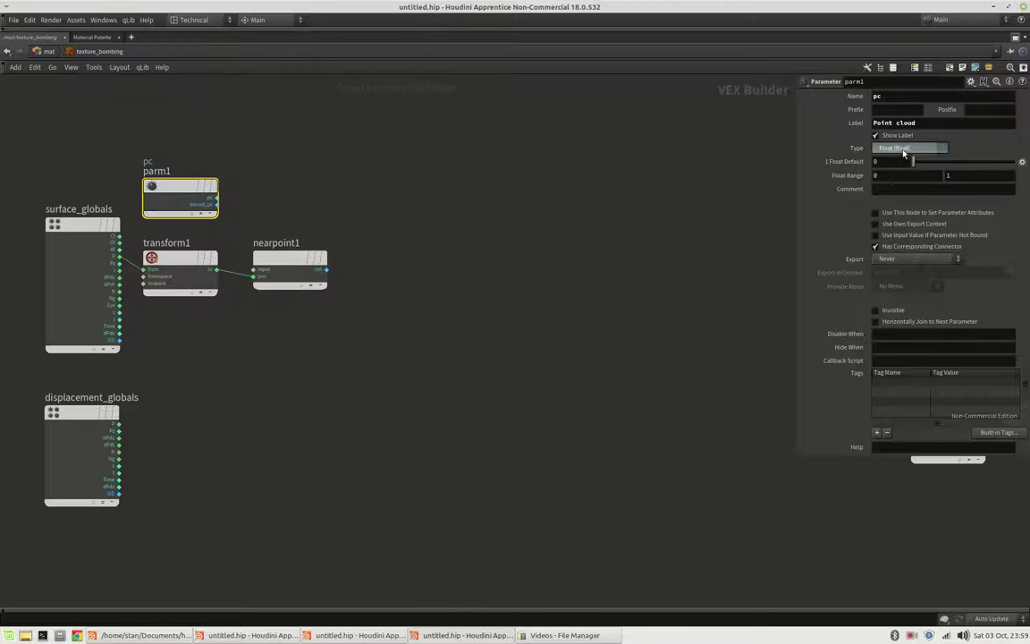
left_click(905, 148)
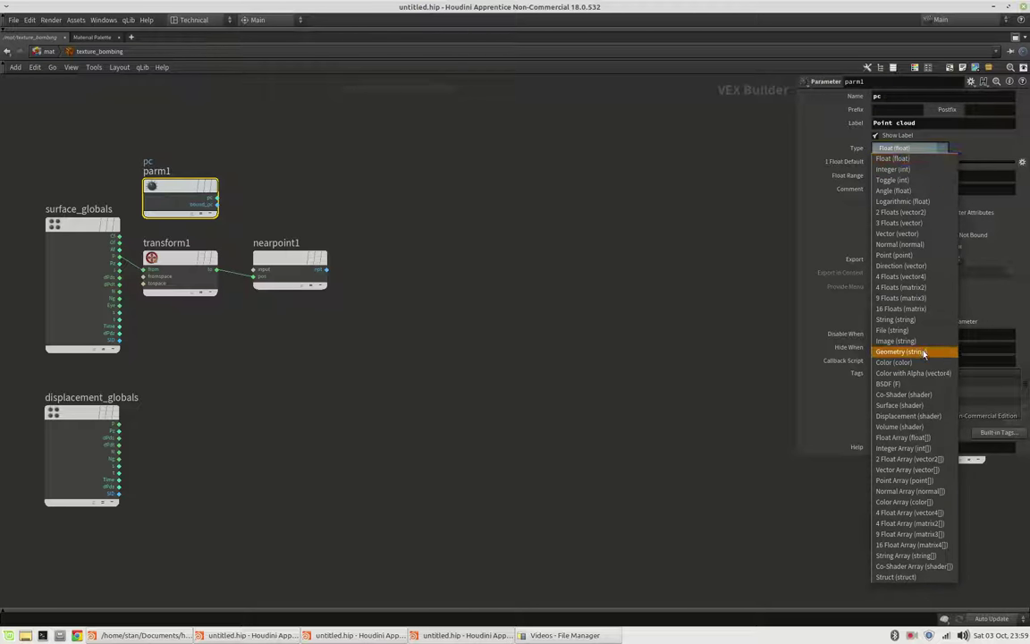
left_click(899, 351)
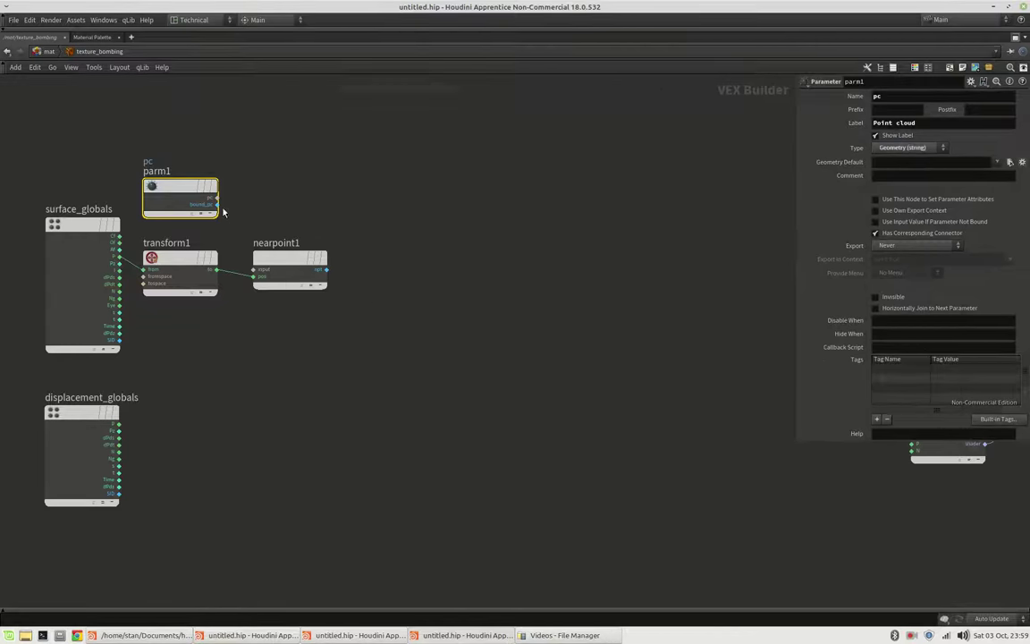
left_click_drag(218, 204, 279, 263)
- Return to the mat level in the normal pane layout and set the material's Point cloud parameter to op:/obj/pc/OUT
key("u")
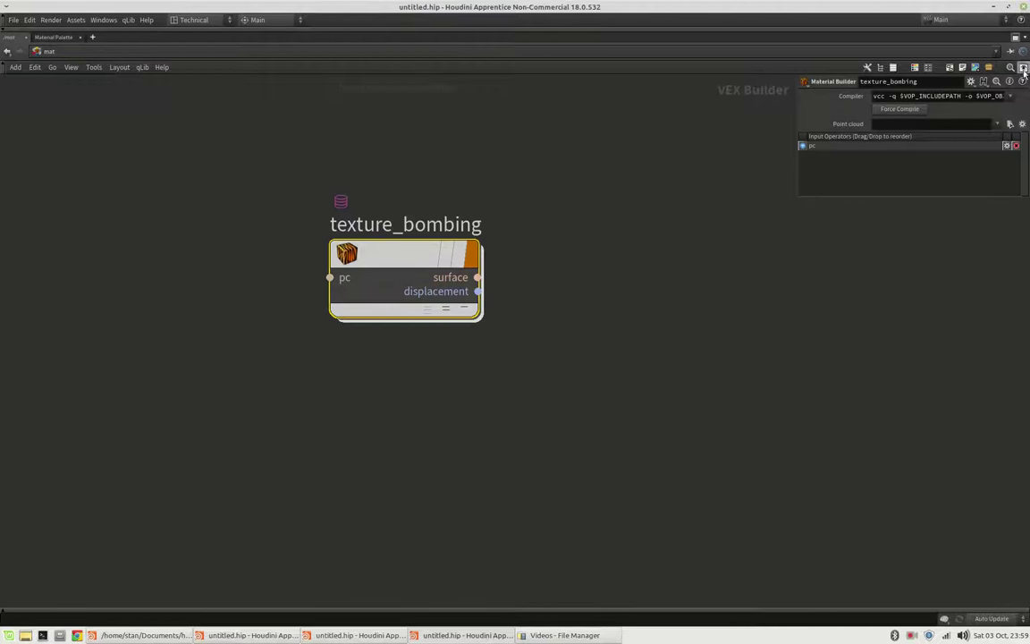
left_click(1016, 38)
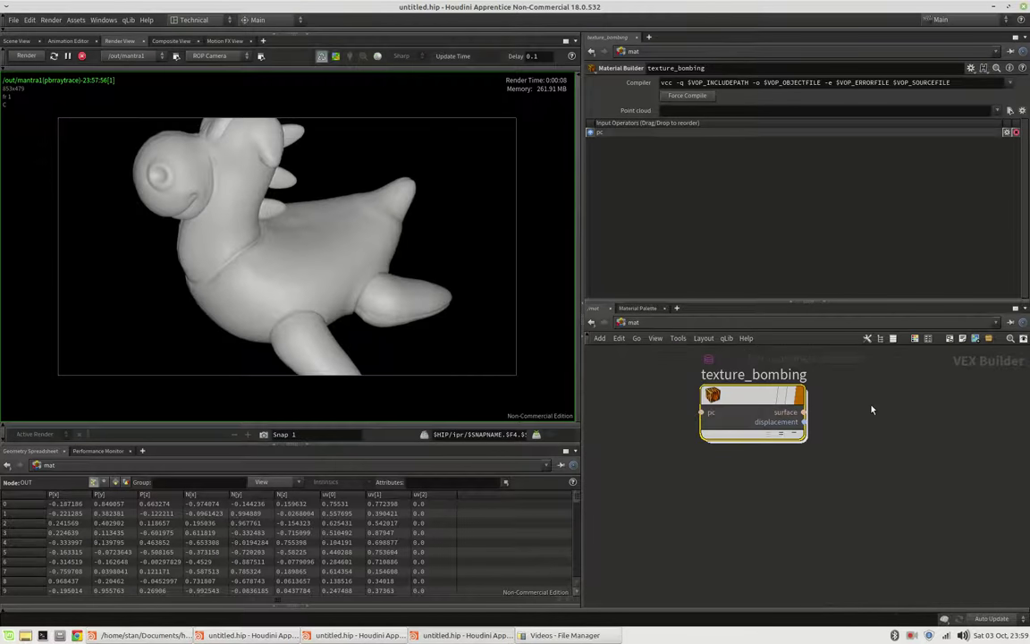
key("h")
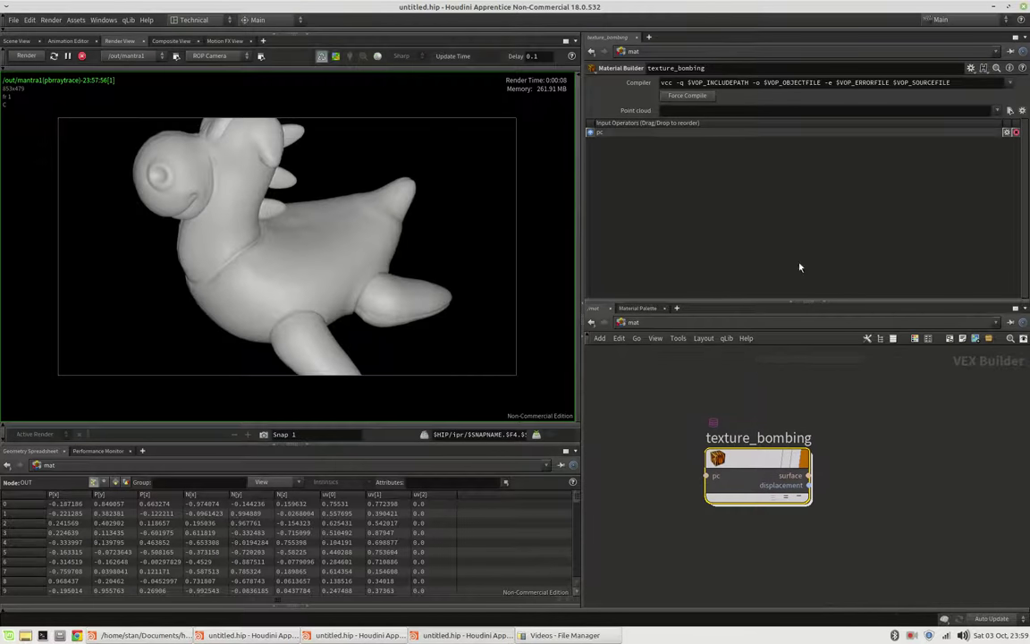
left_click(881, 339)
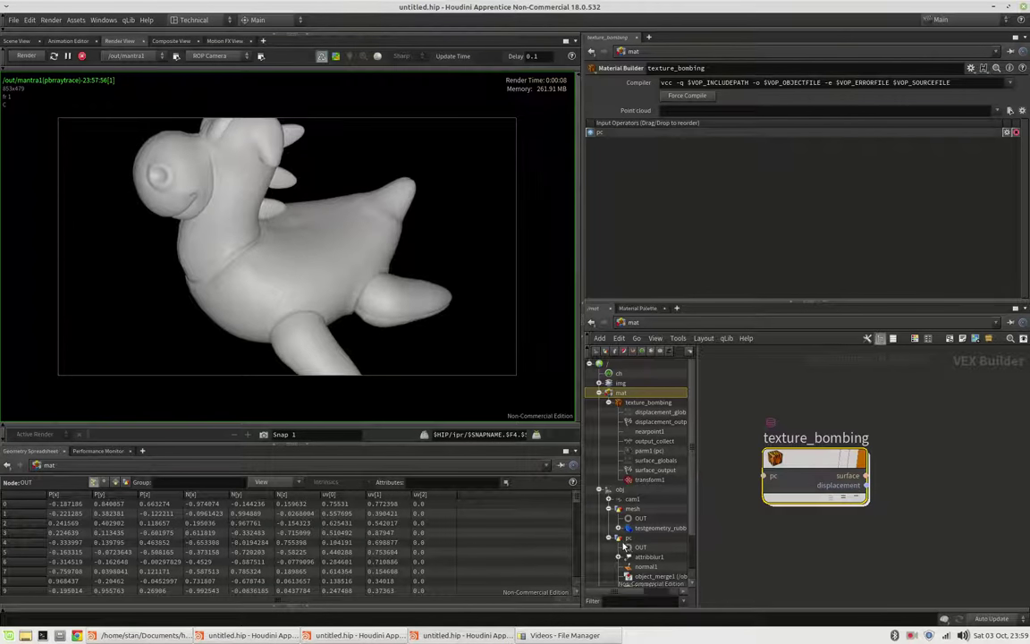
left_click_drag(641, 546, 680, 110)
type("op:/obj/pc/OUT")
key("Return")
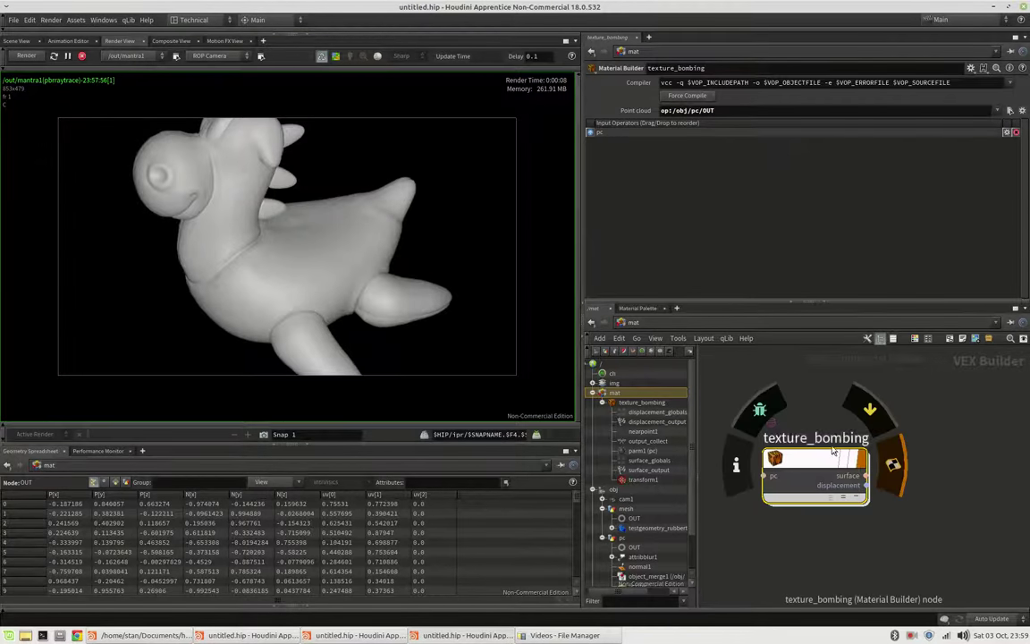
- Reopen the texture_bombing network in a maximized network editor with the tree list hidden
double_click(814, 473)
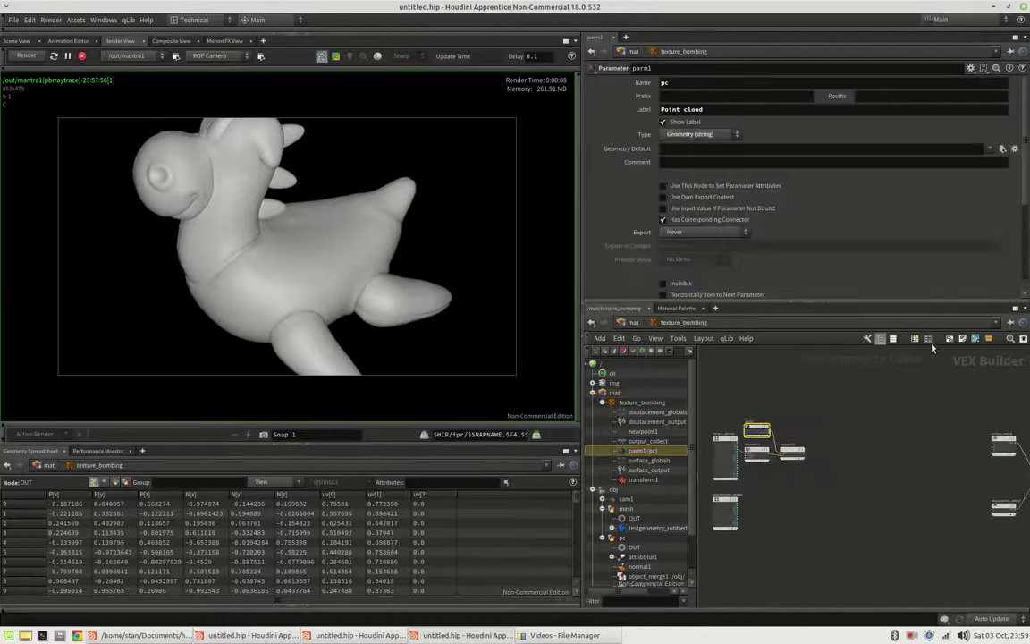
left_click(882, 339)
left_click(1016, 309)
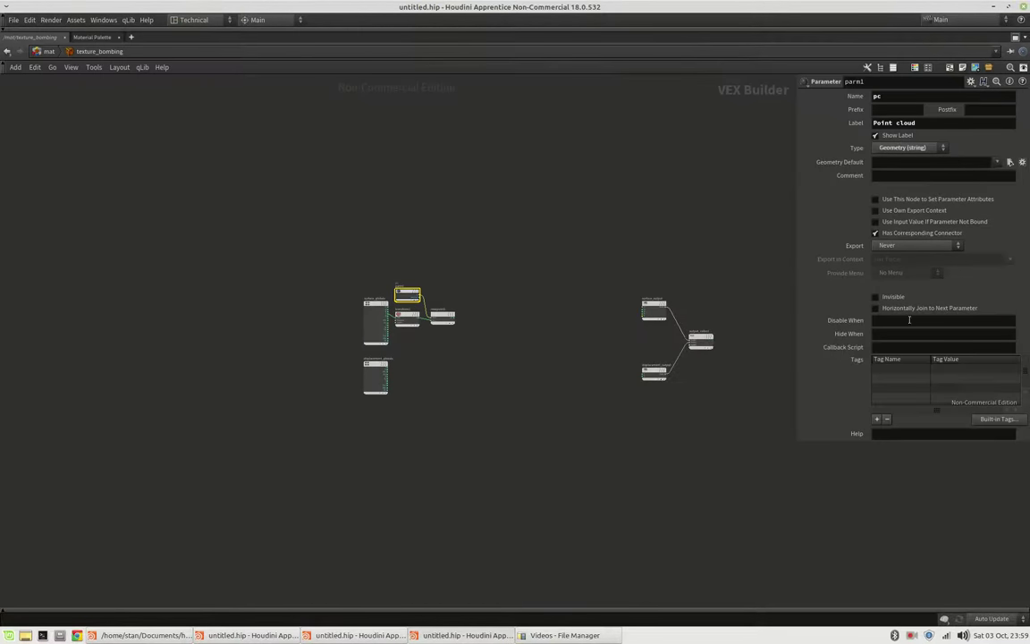
scroll(617, 319, "up", 5)
middle_click_drag(580, 321, 460, 303)
scroll(384, 299, "down", 2)
scroll(317, 326, "up", 4)
middle_click_drag(317, 326, 351, 322)
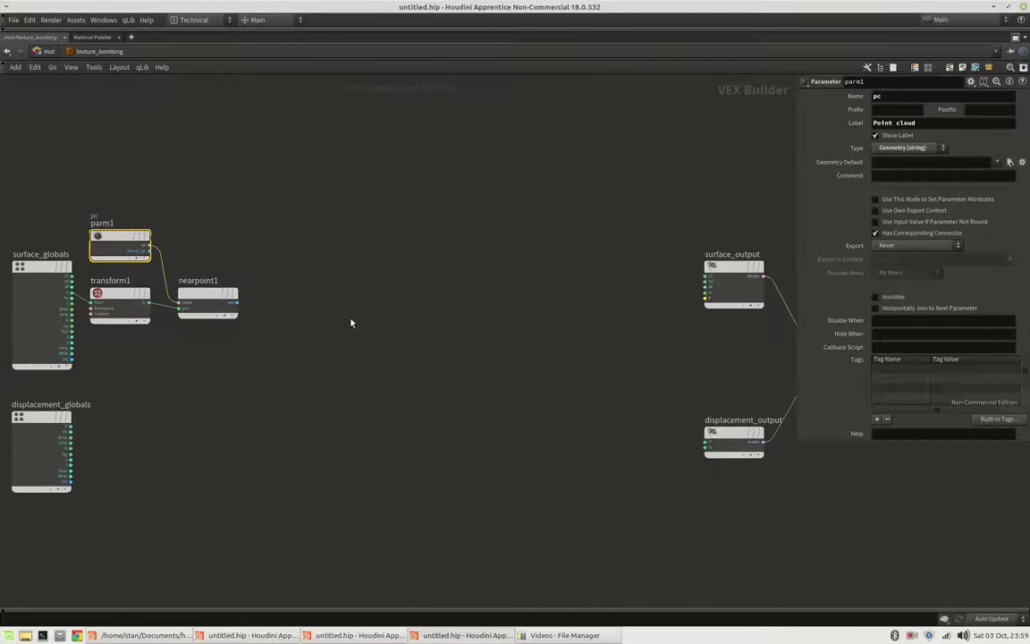
- Add a Random node wired from the output of nearpoint1
left_click(341, 322)
left_click(237, 304)
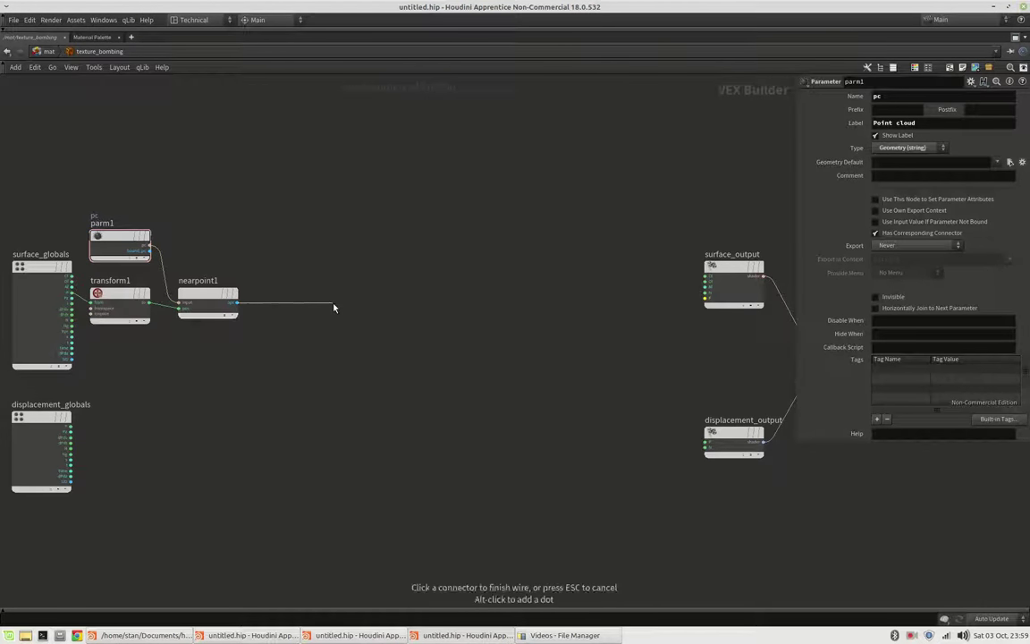
key("Tab")
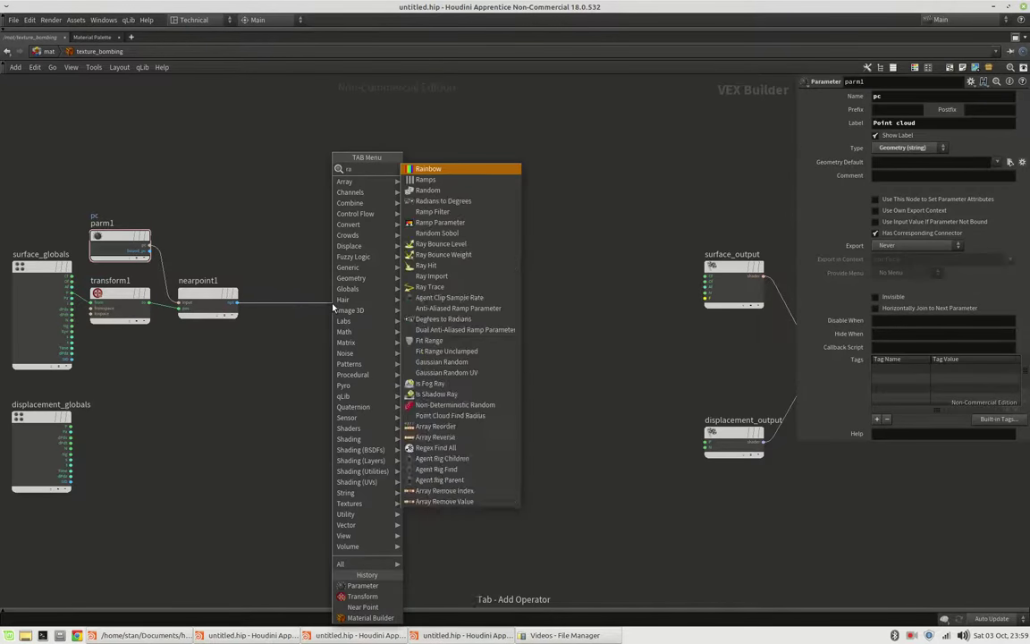
type("rand")
key("Return")
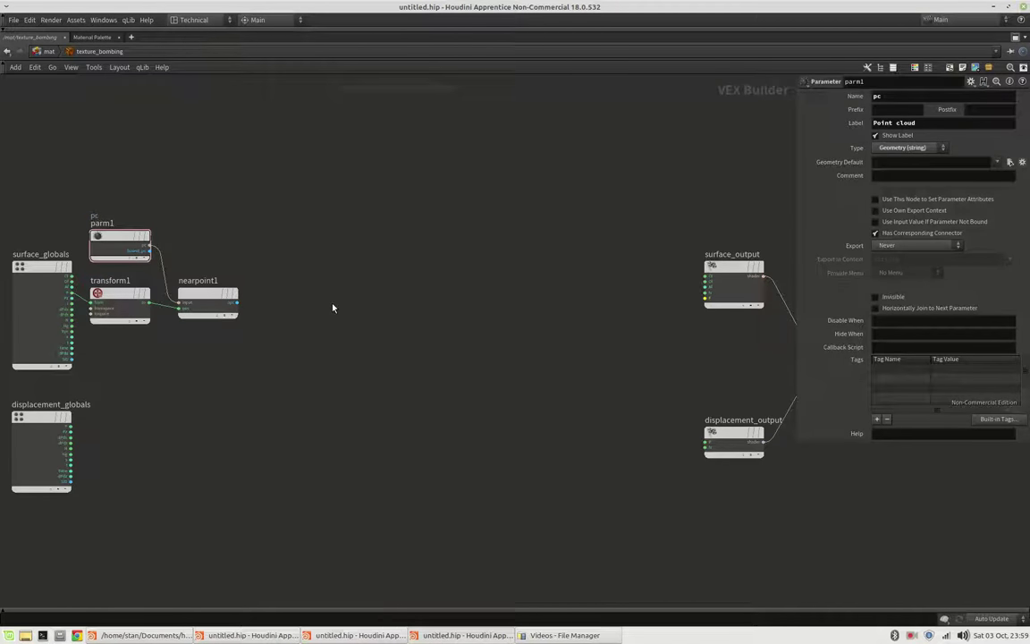
left_click(333, 309)
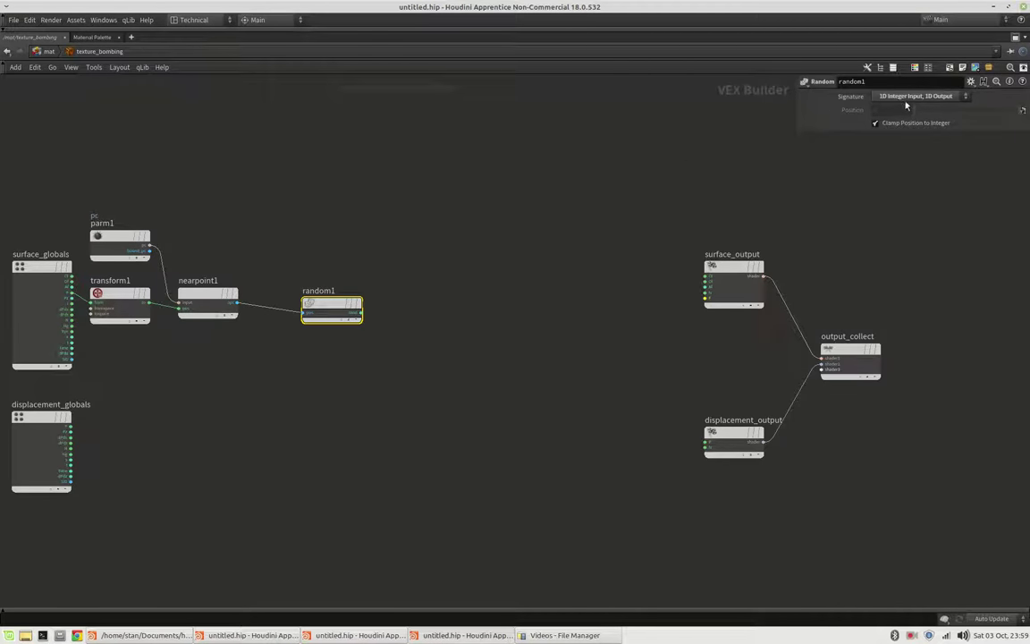
- Set the Random node's signature to 1D Integer Input, 3D Color, disable Clamp Position to Integer, and restore the normal pane layout
left_click(916, 96)
left_click(935, 149)
left_click(914, 125)
left_click(1015, 38)
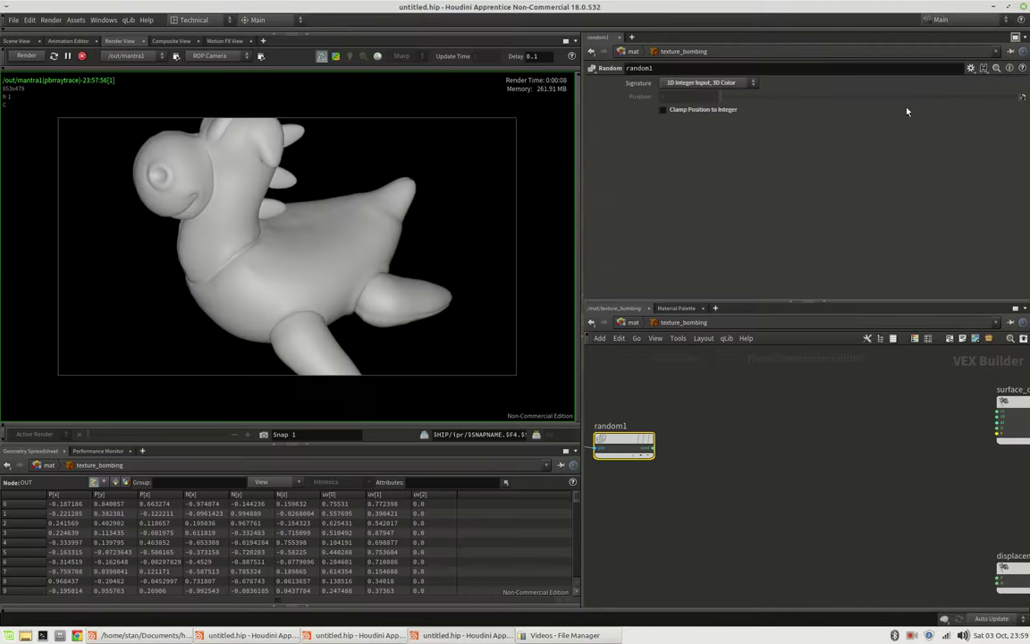
- Add a PBR Diffuse node colored by random1's output, wire its F output into surface_output, and re-render the mantra1 view
scroll(731, 467, "down", 2)
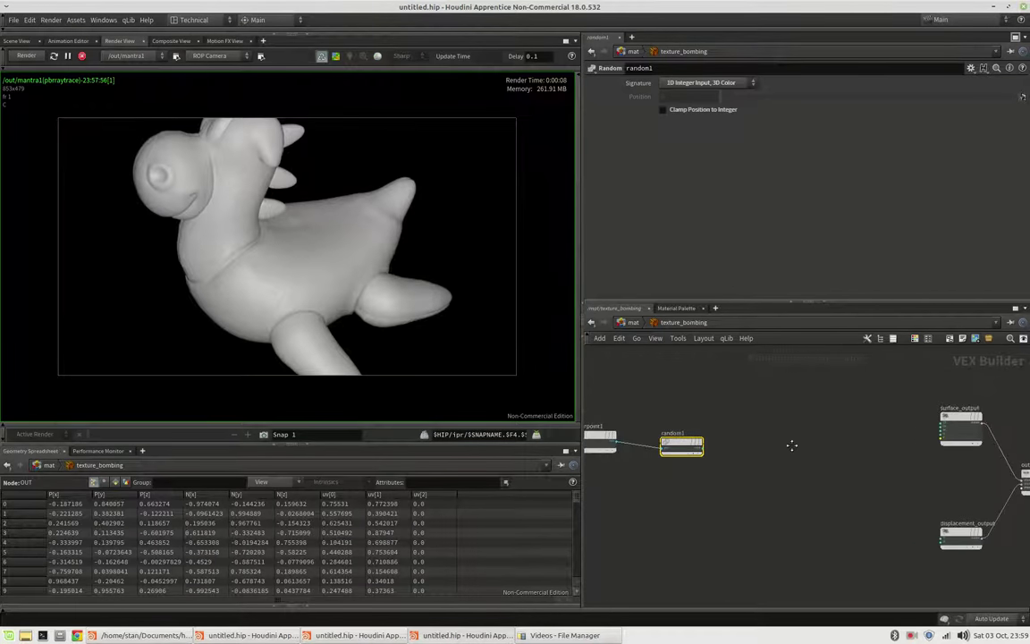
scroll(793, 447, "up", 1)
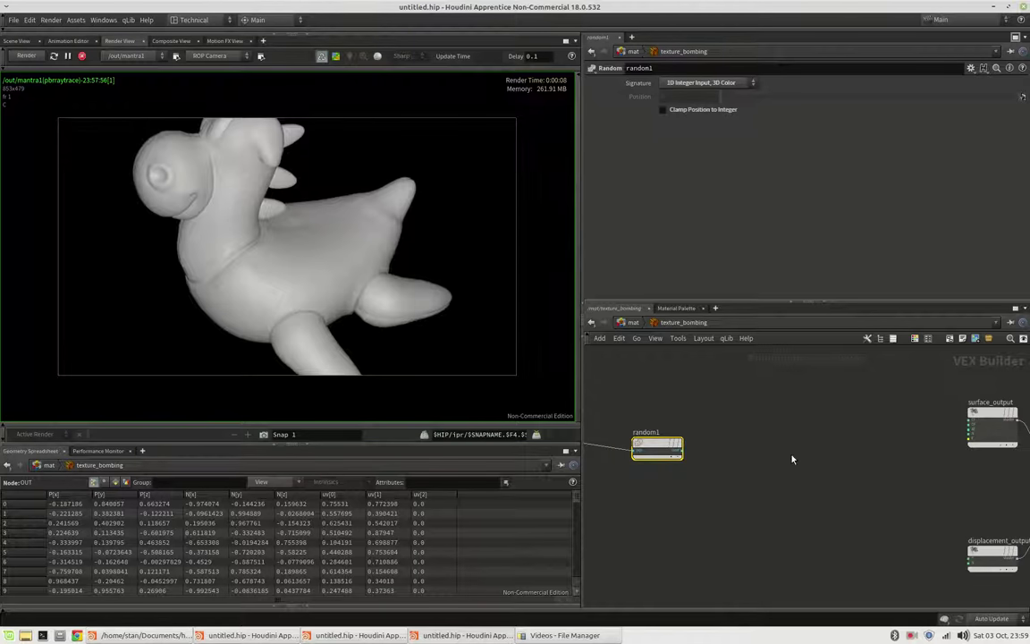
left_click(685, 450)
key("Tab")
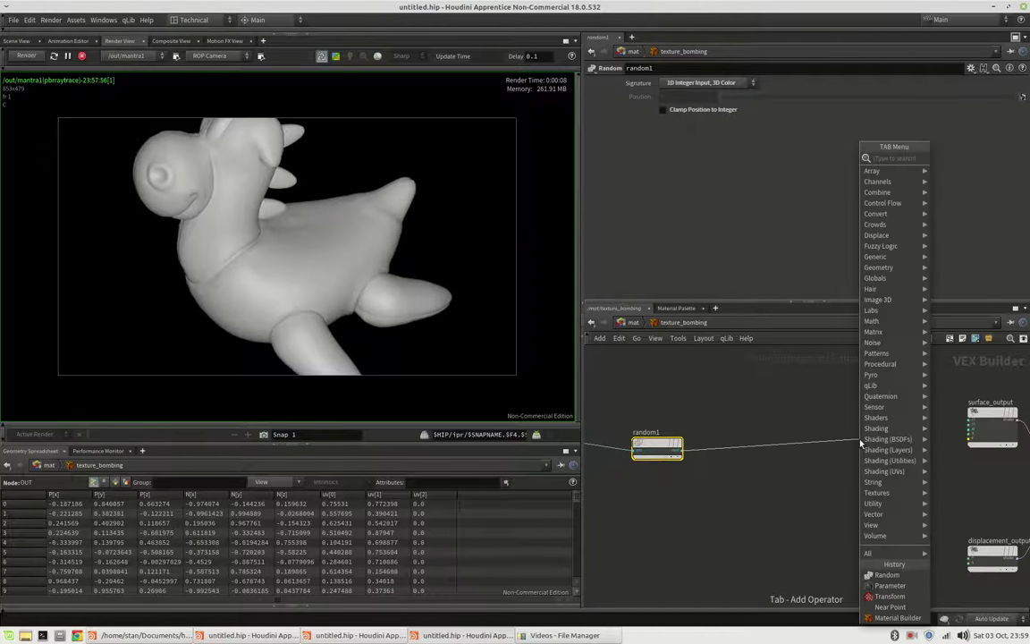
type("pbrdi")
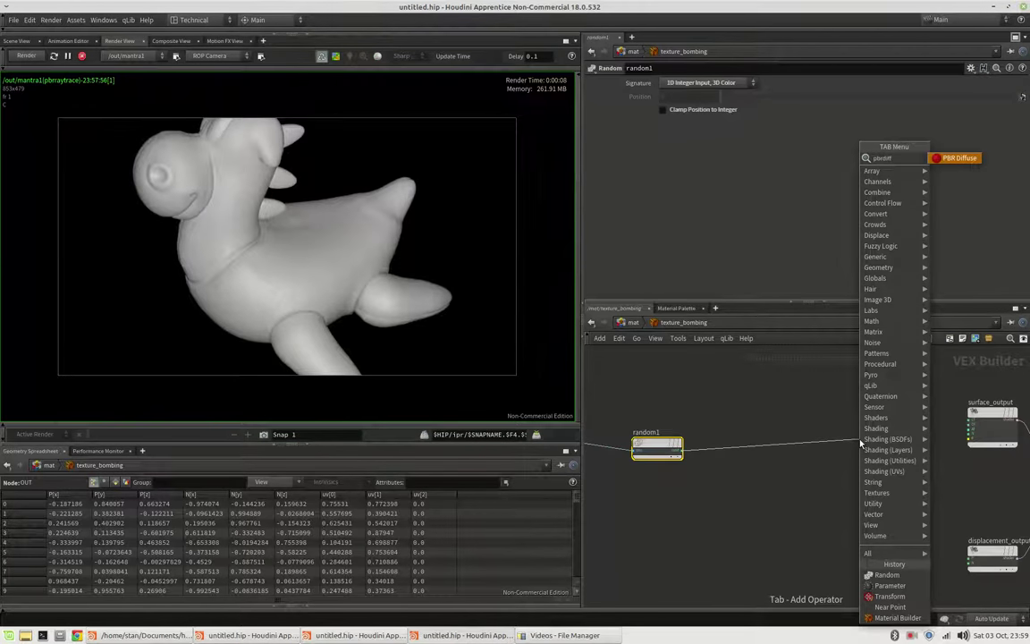
type("ff")
key("Return")
left_click(861, 444)
left_click_drag(861, 444, 970, 439)
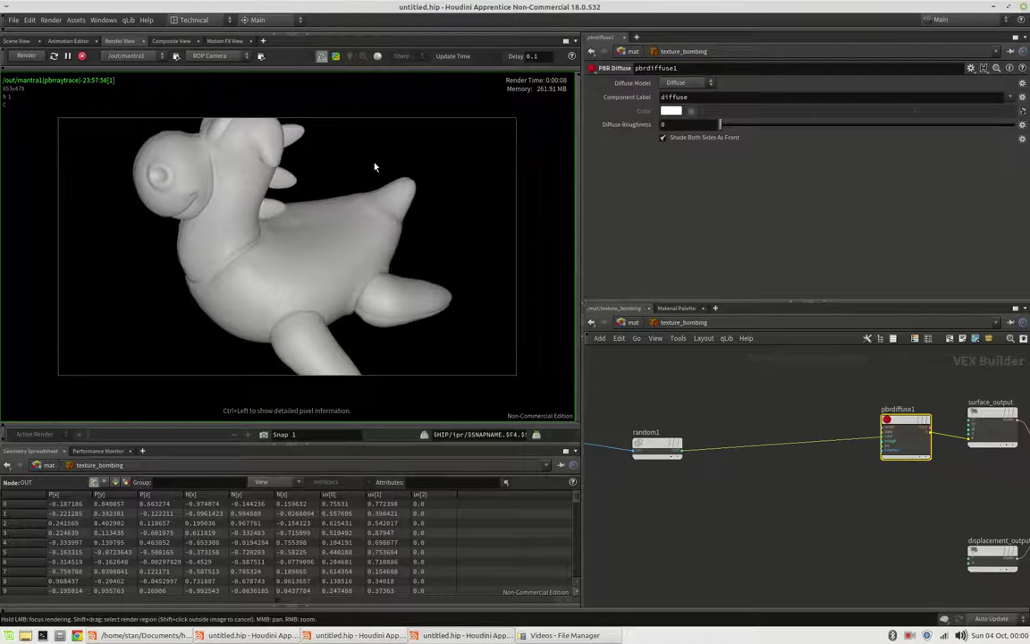
left_click(54, 56)
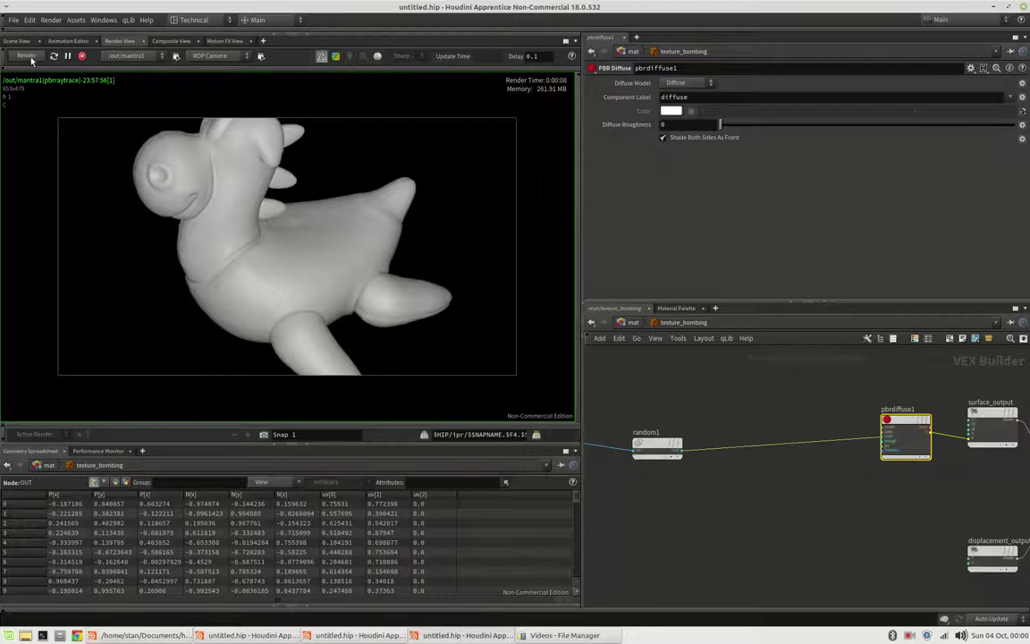
left_click(325, 233)
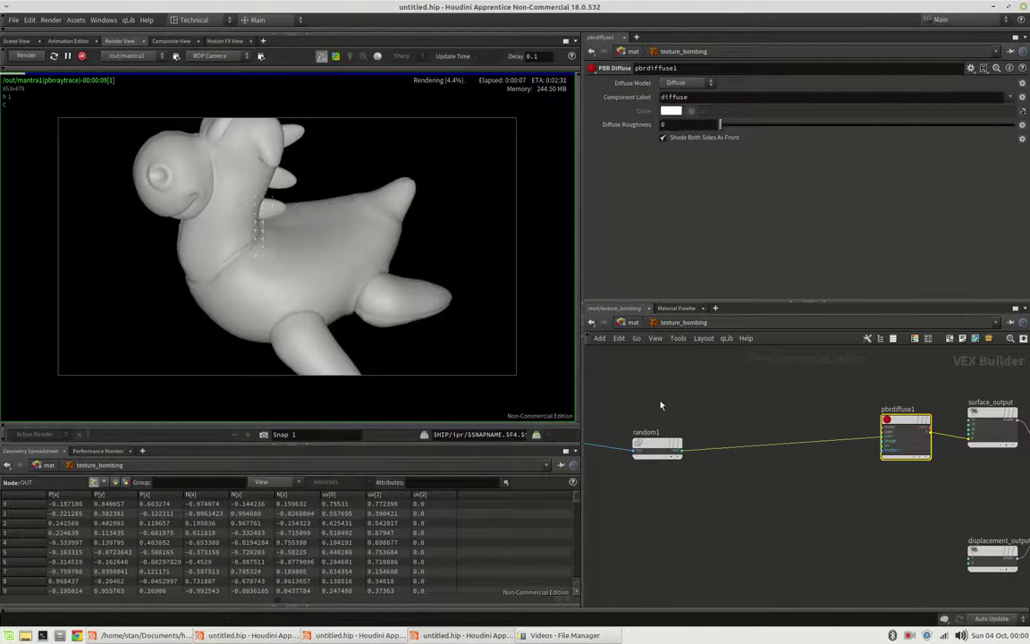
- Check parm1's settings and the Point cloud path on the texture_bombing material, returning inside its network
left_click_drag(646, 446, 630, 435)
middle_click_drag(766, 484, 949, 503)
scroll(823, 498, "down", 3)
left_click(716, 439)
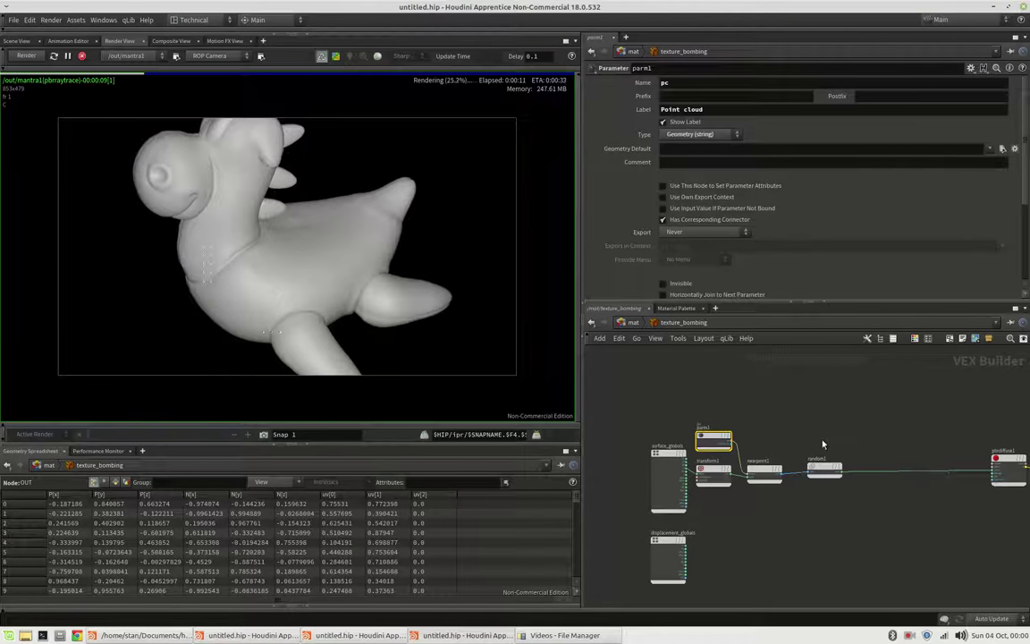
key("u")
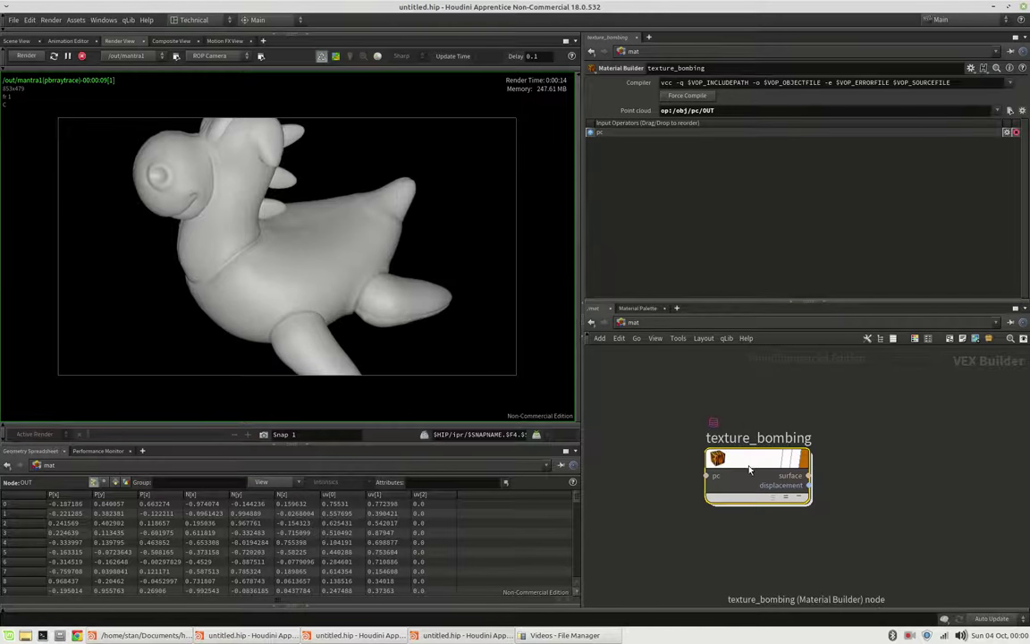
key("i")
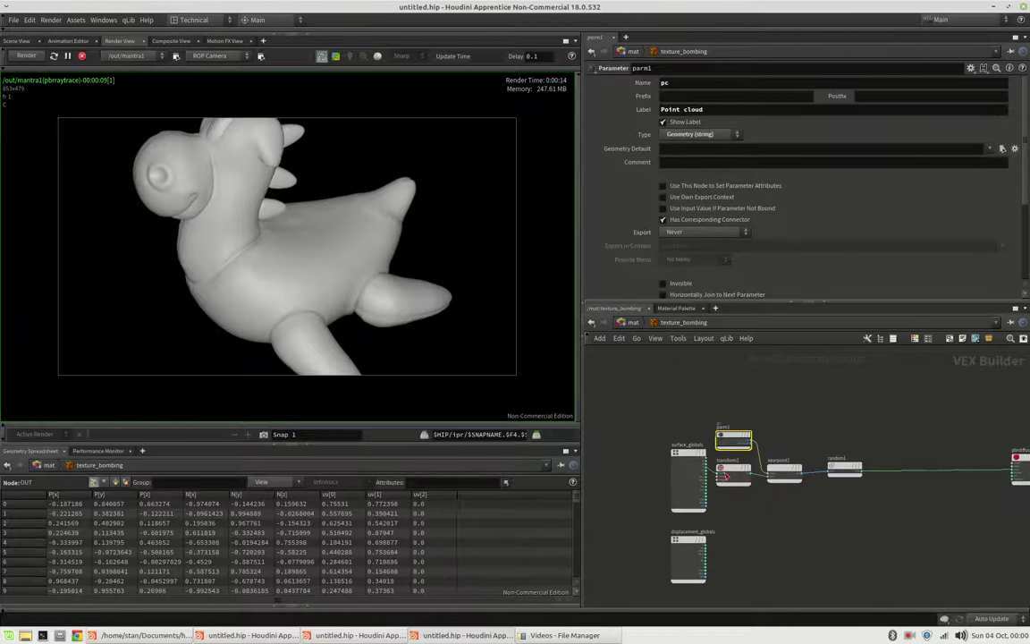
- Review the transform1, nearpoint1 and random1 nodes, revisit the material's parameters at the mat level, and reopen the texture_bombing network
left_click(727, 476)
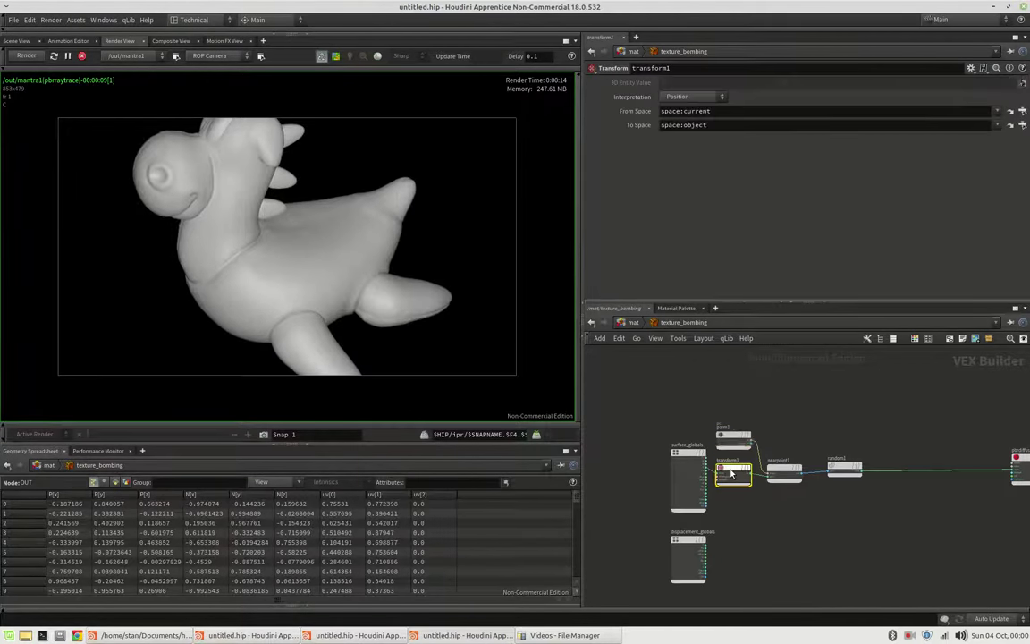
left_click(780, 473)
left_click_drag(841, 470, 835, 472)
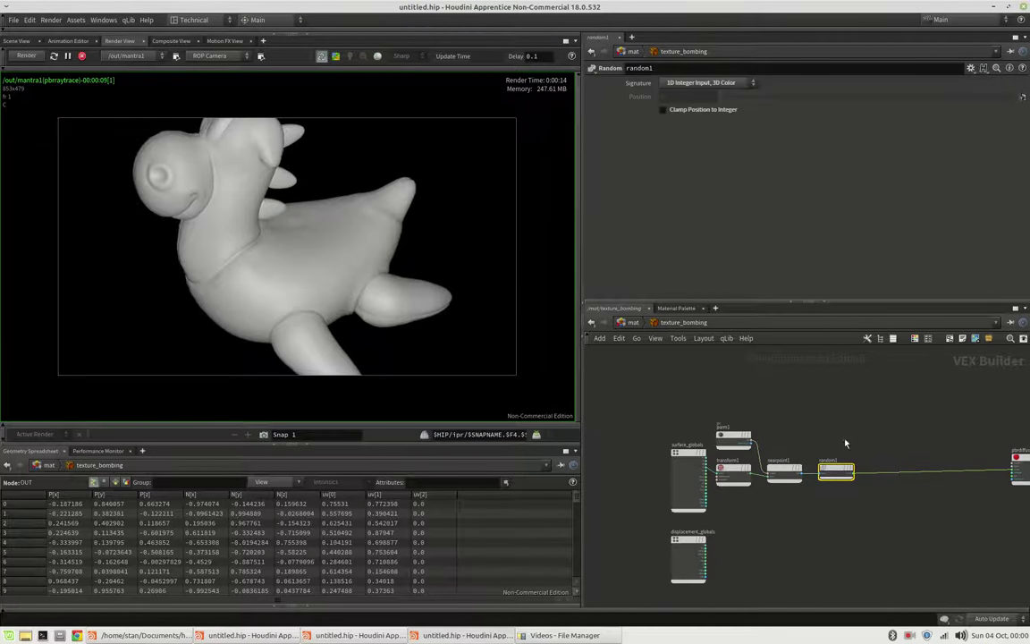
middle_click_drag(842, 443, 780, 429)
scroll(891, 421, "up", 3)
middle_click_drag(936, 423, 833, 401)
left_click(822, 402)
middle_click_drag(666, 404, 799, 400)
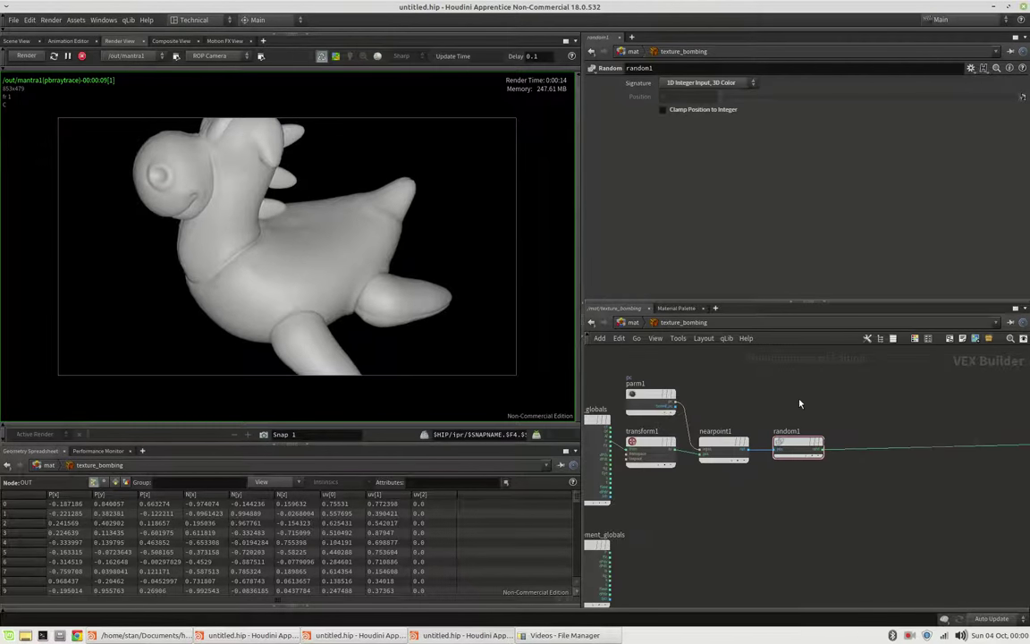
key("u")
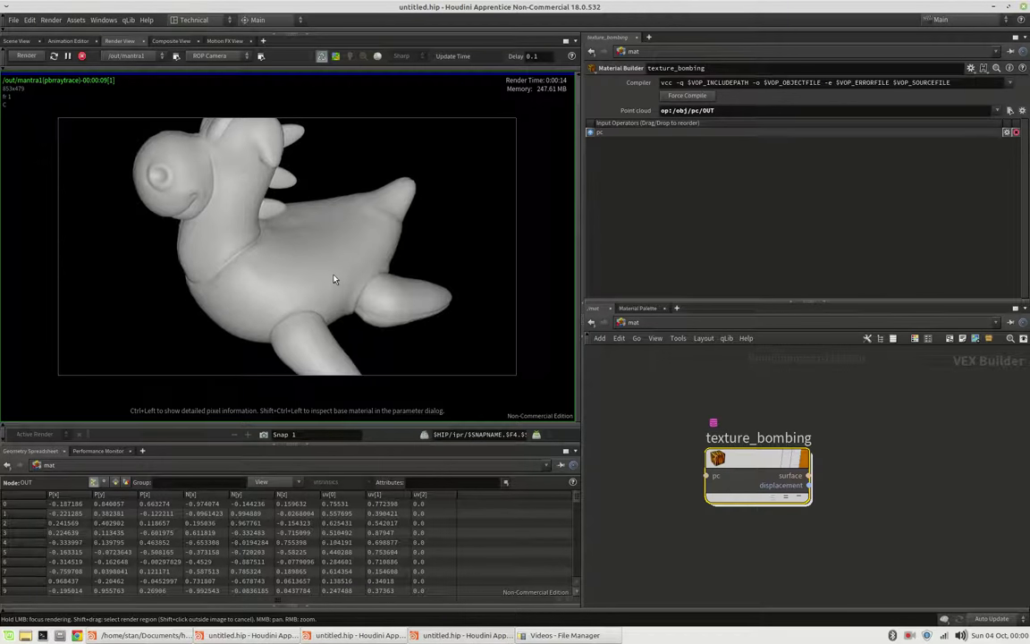
double_click(756, 460)
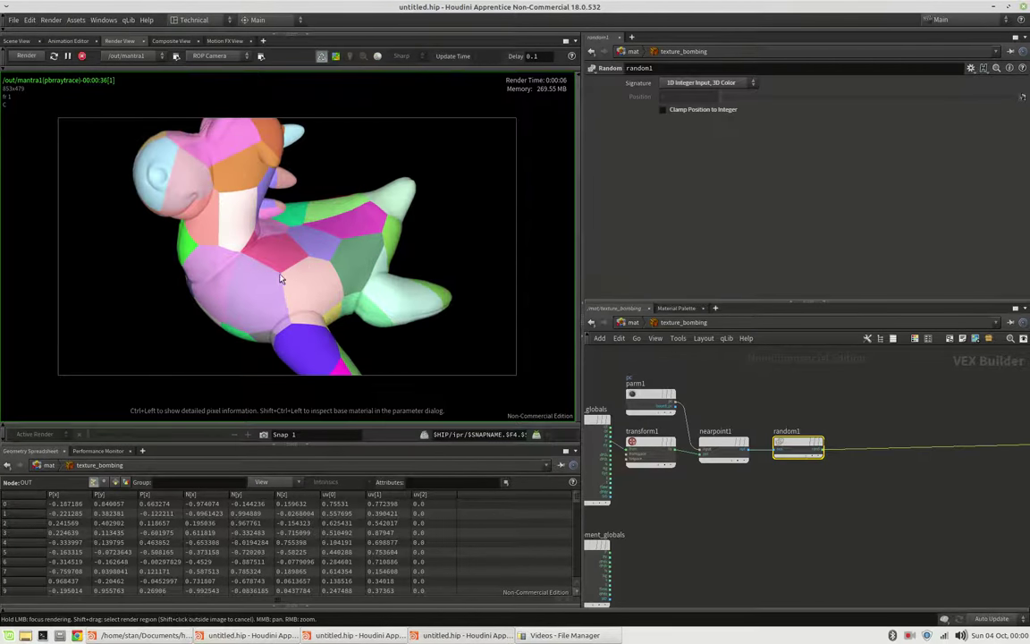
- Widen the network editor area and add an Add node below nearpoint1, wired from transform1's output
scroll(723, 456, "up", 4)
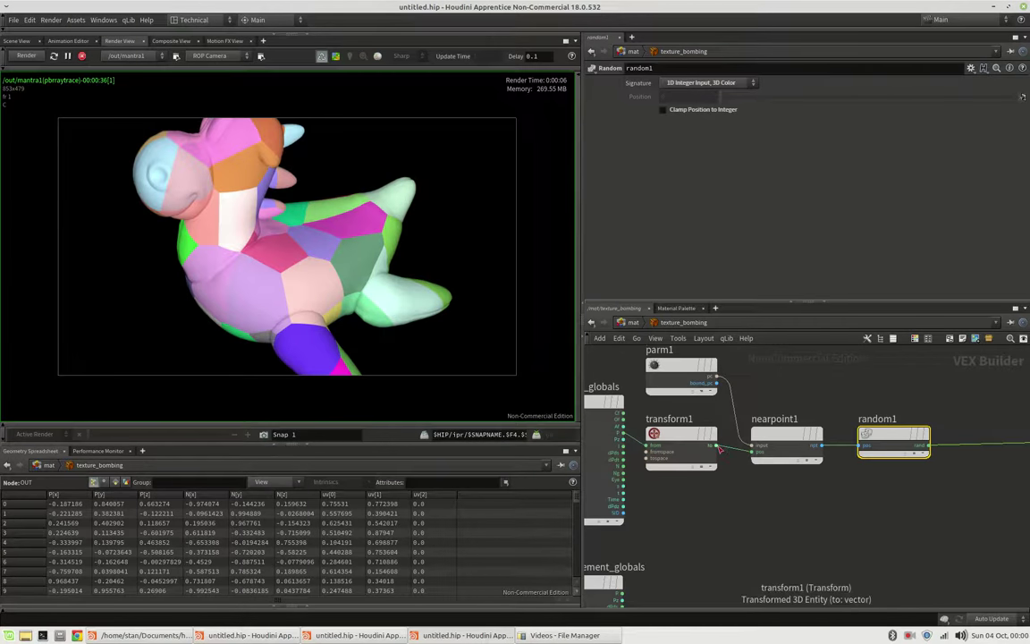
left_click_drag(582, 386, 266, 362)
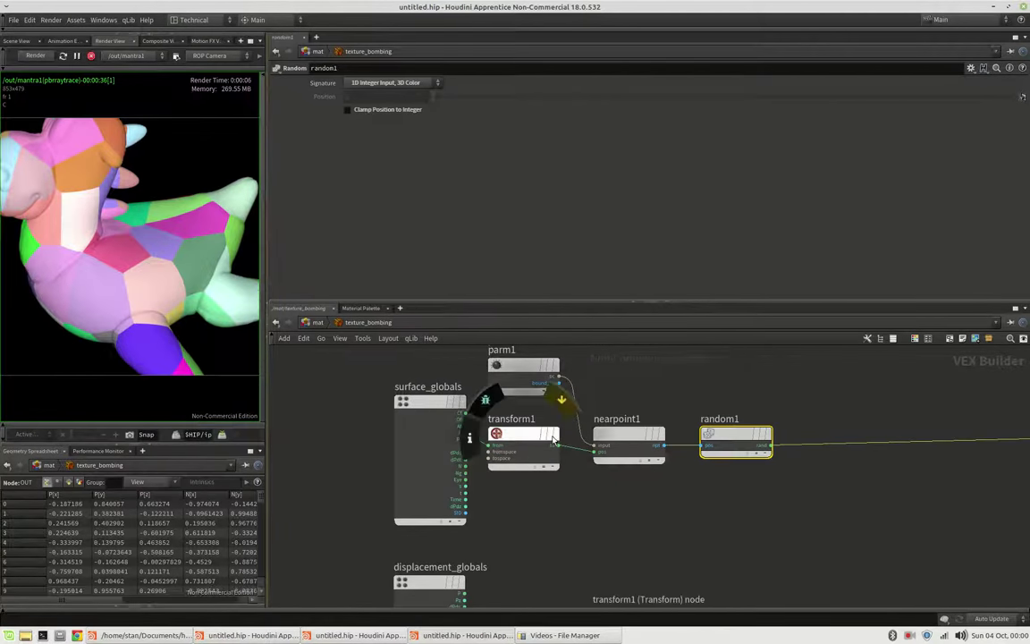
middle_click_drag(569, 459, 498, 459)
left_click(490, 445)
key("Tab")
type("add")
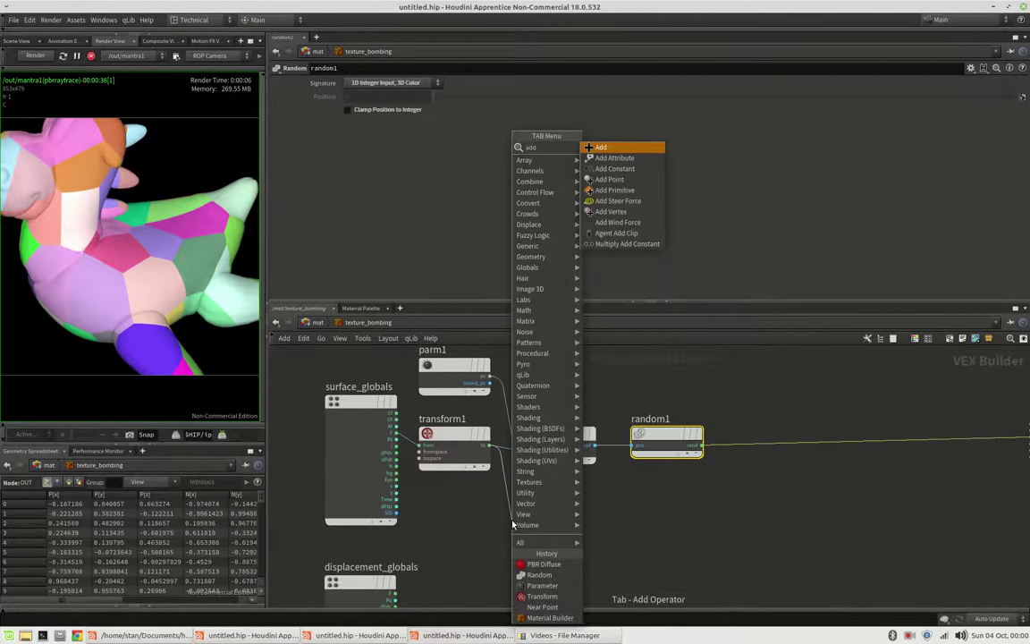
key("Return")
left_click(513, 525)
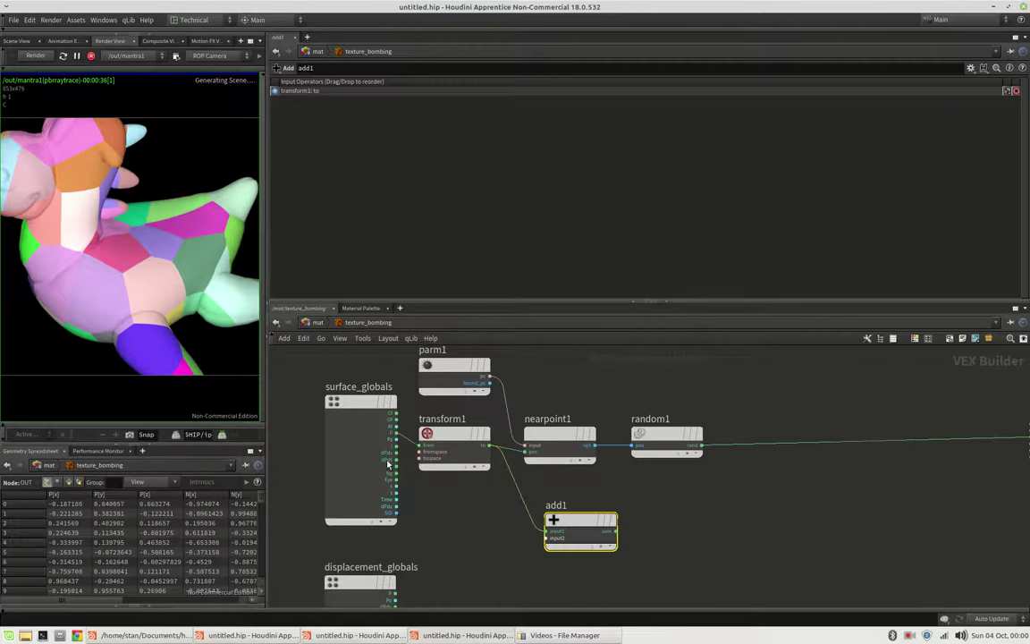
- Add an Anti-Aliased Noise node fed by transform1's output and wire its noise output into add1's second input
left_click(489, 444)
key("Tab")
type("noise")
key("Down")
key("Return")
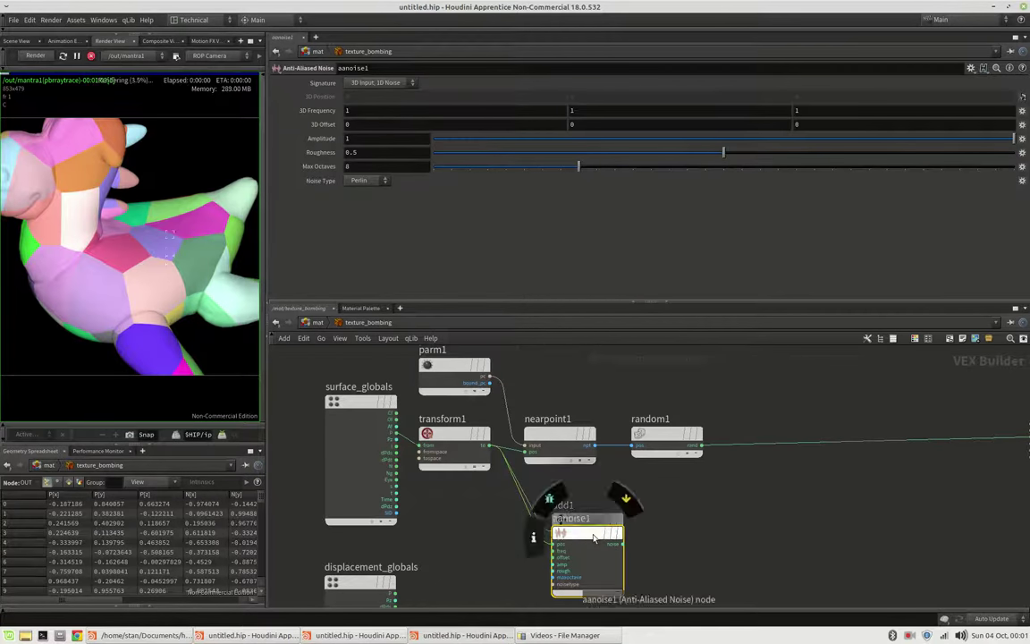
mouse_move(577, 529)
left_mouse_down()
mouse_move(458, 526)
mouse_move(560, 518)
left_mouse_up()
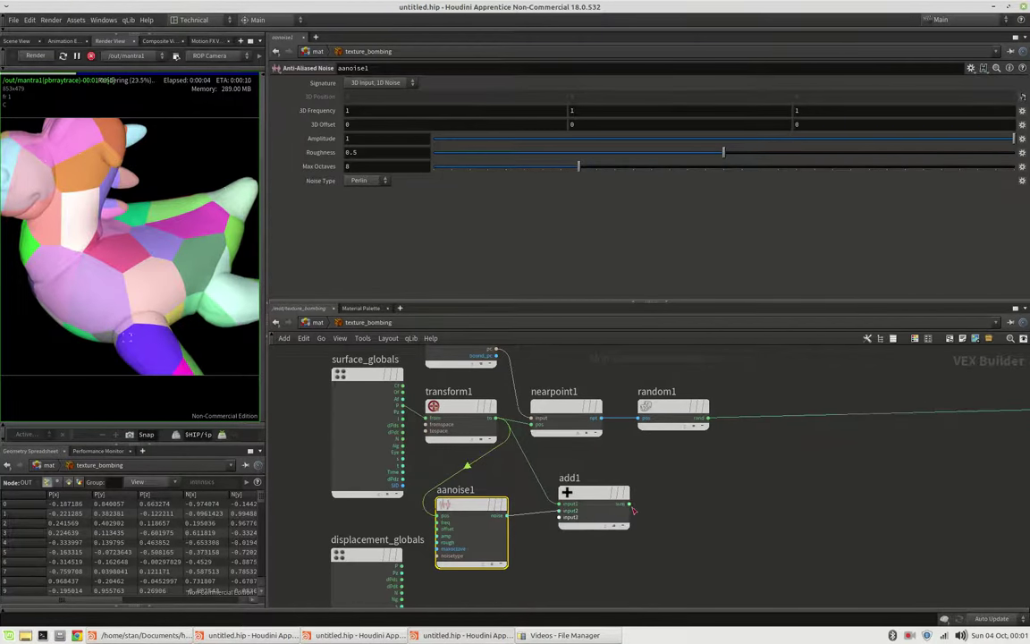
- Wire add1's sum into nearpoint1's position input and set the Anti-Aliased Noise Max Octaves to 4
left_click_drag(630, 505, 643, 415)
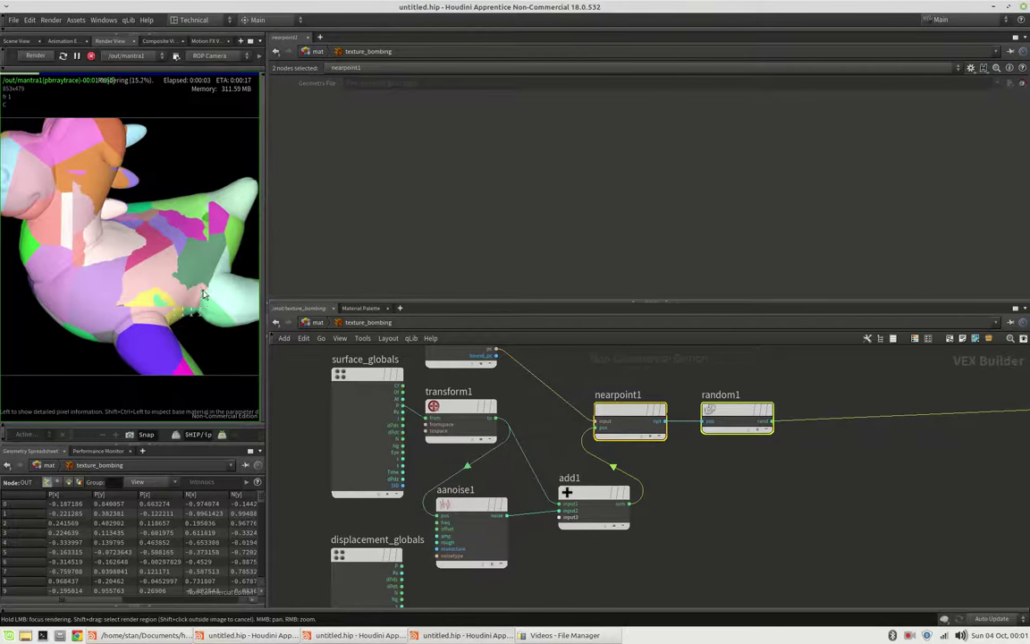
left_click(446, 507)
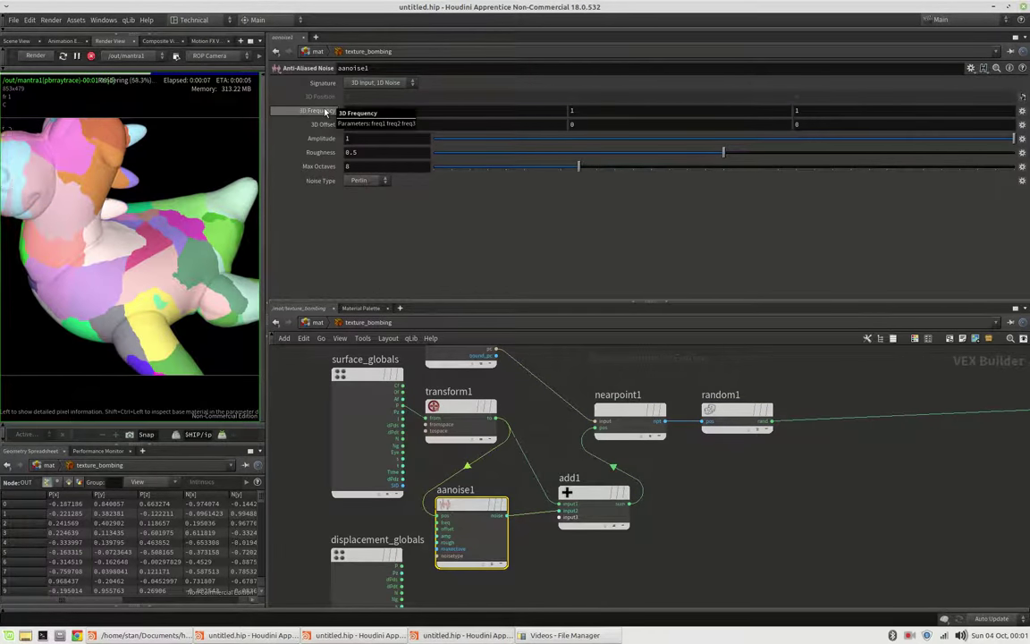
left_click(509, 170)
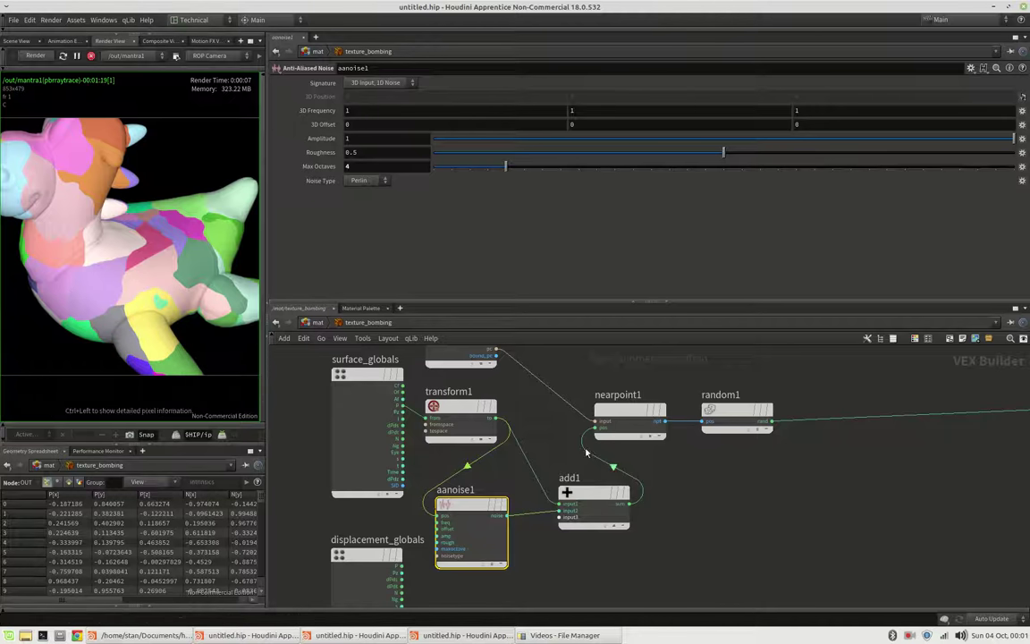
- Maximize the network editor, shift the nodes feeding pbrdiffuse1 away from it to make room, and place random1 below nearpoint1's output
scroll(743, 472, "down", 2)
left_click(1017, 308)
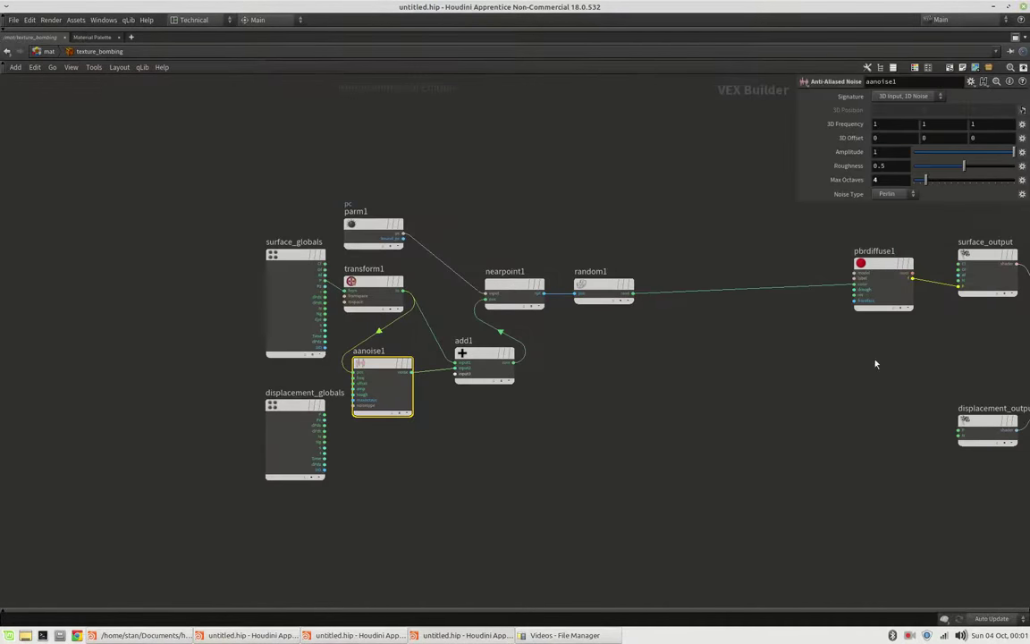
middle_click_drag(689, 455, 621, 481)
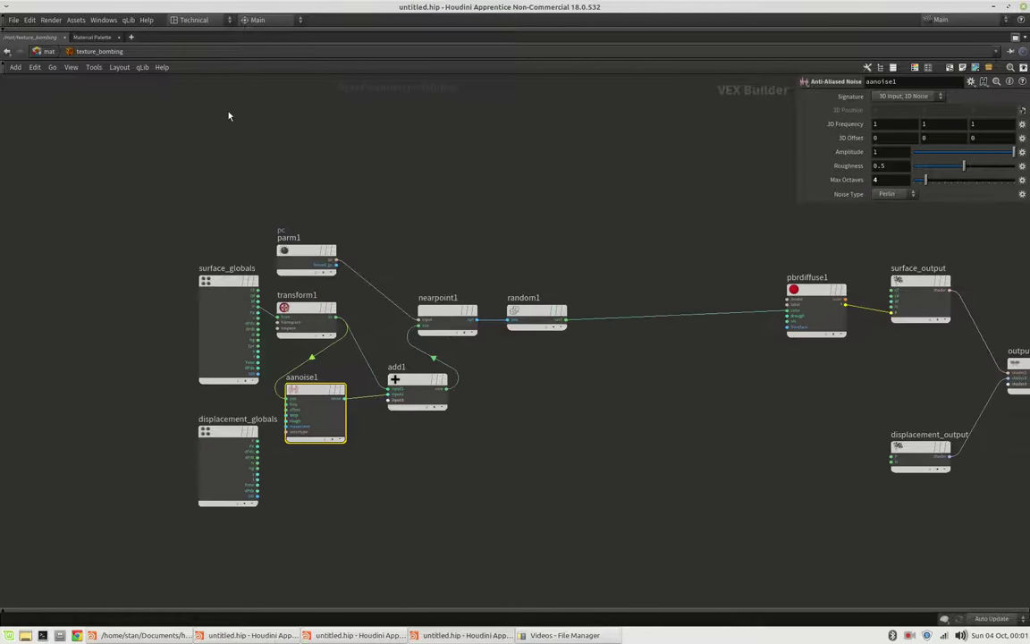
left_click_drag(214, 128, 519, 515)
left_click_drag(532, 315, 365, 310)
left_click(324, 293)
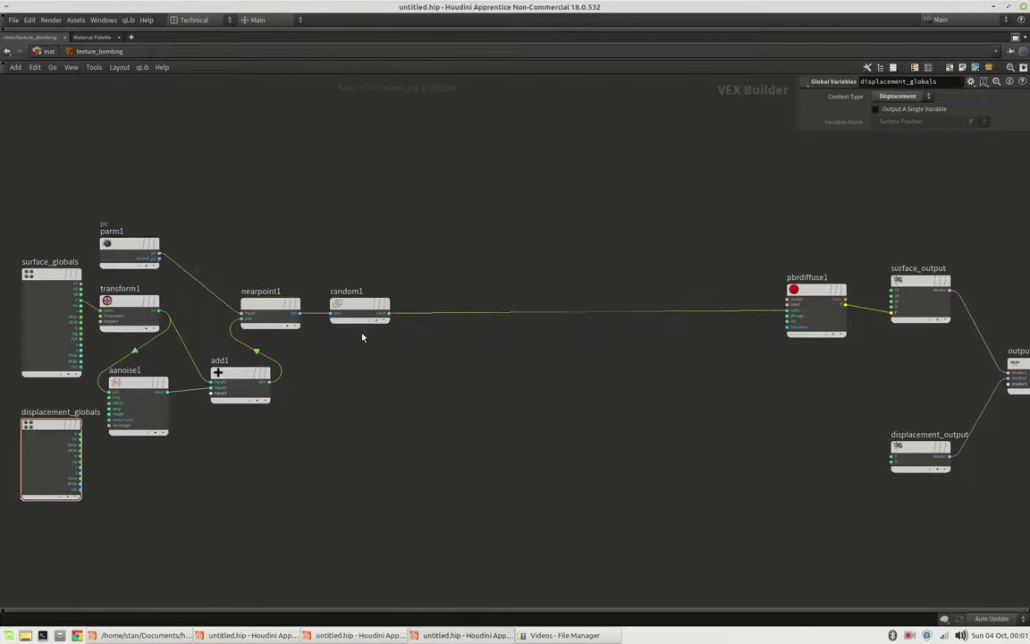
left_click(364, 308)
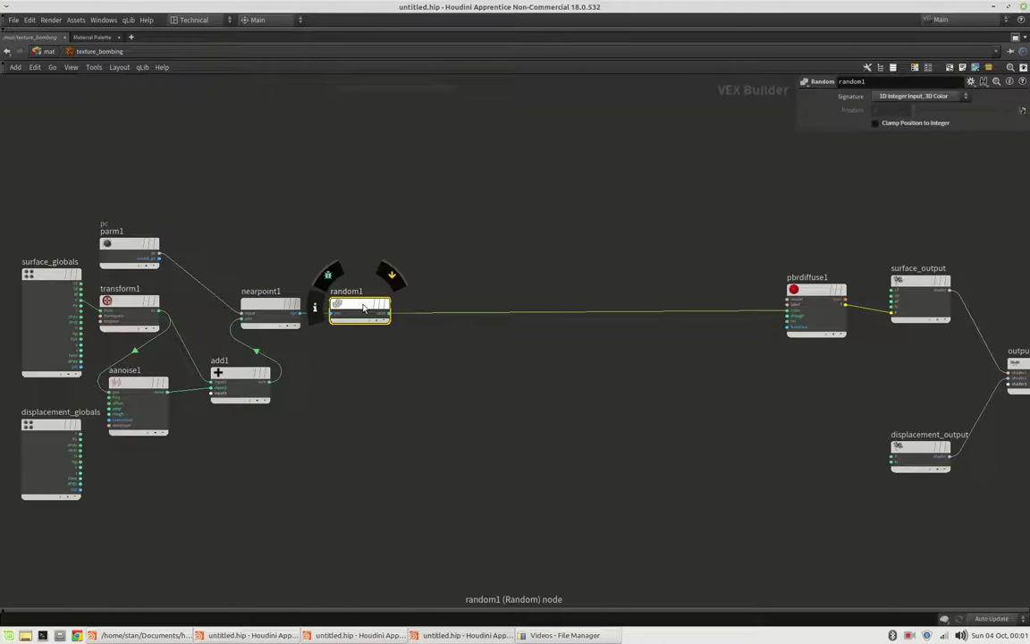
left_click_drag(365, 309, 378, 368)
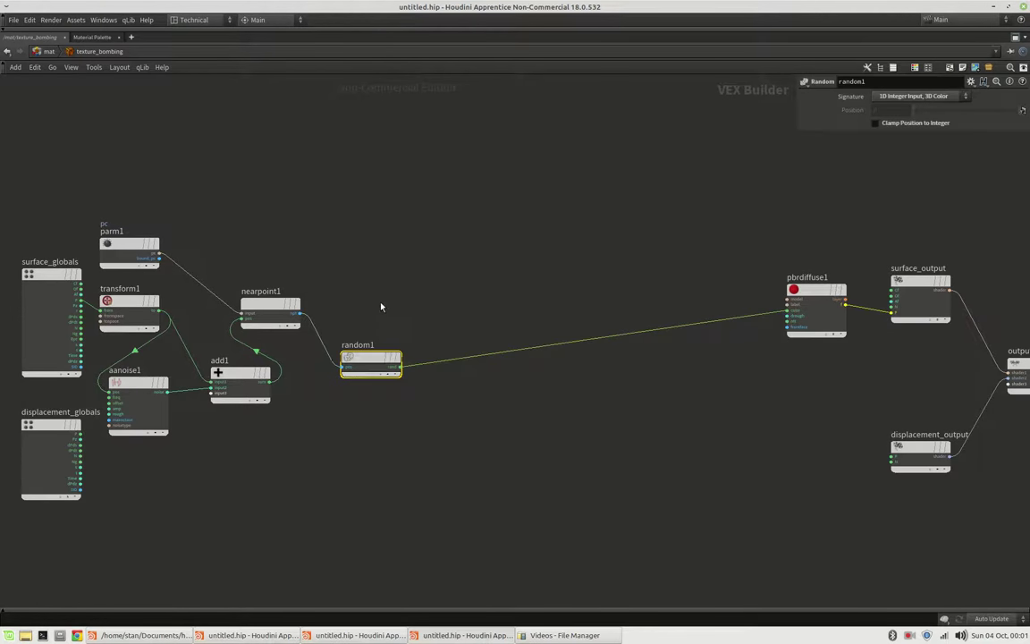
- Add an Import Point Attribute node with its point number wired from nearpoint1, and set its Attribute to N
left_click(307, 312)
key("Tab")
mouse_move(358, 283)
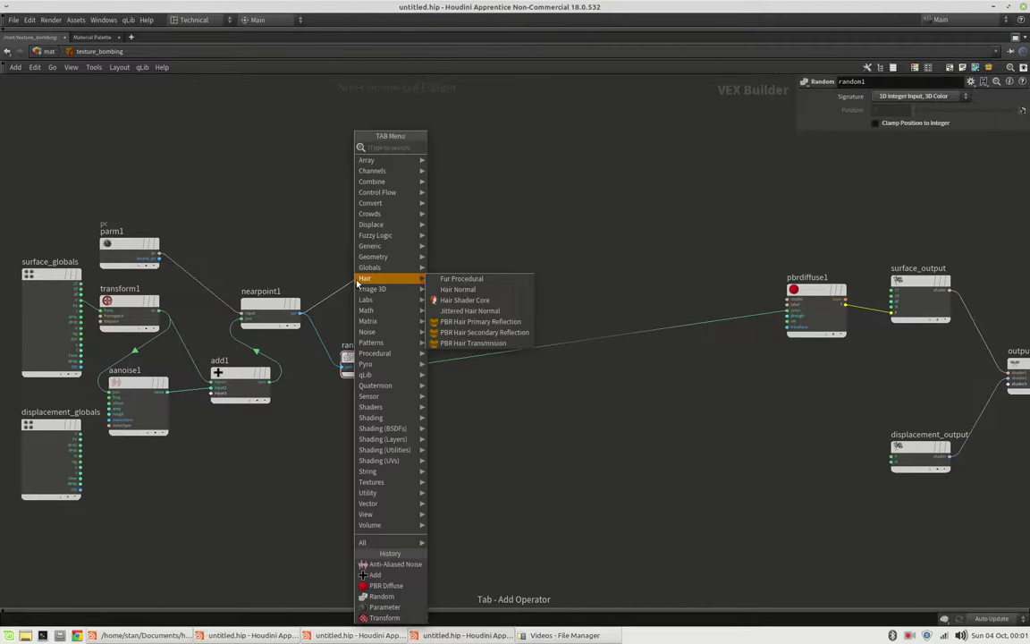
type("import")
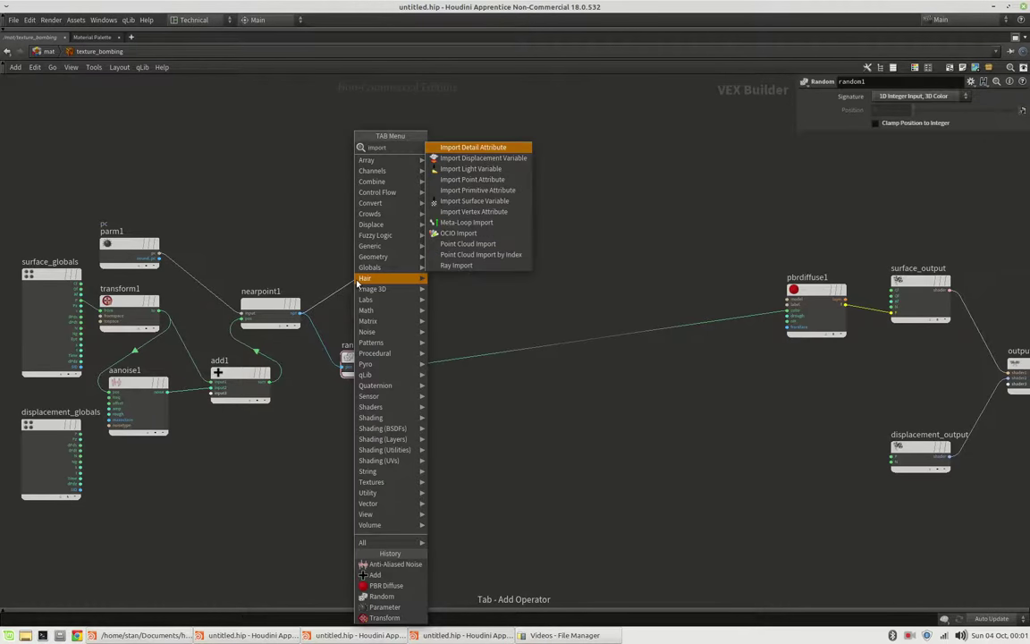
type("poi")
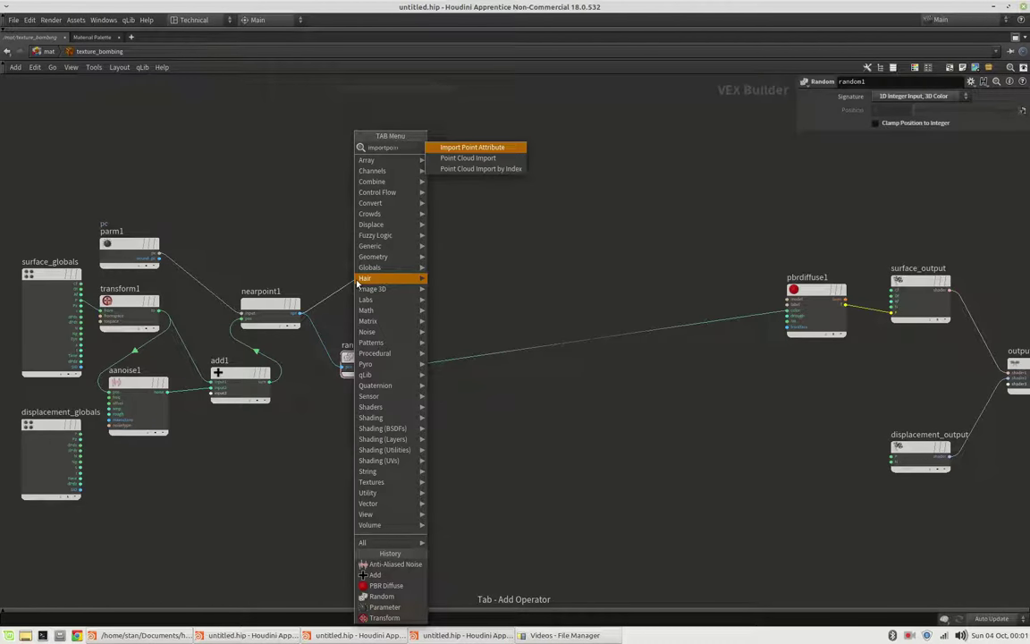
key("Return")
left_click(358, 284)
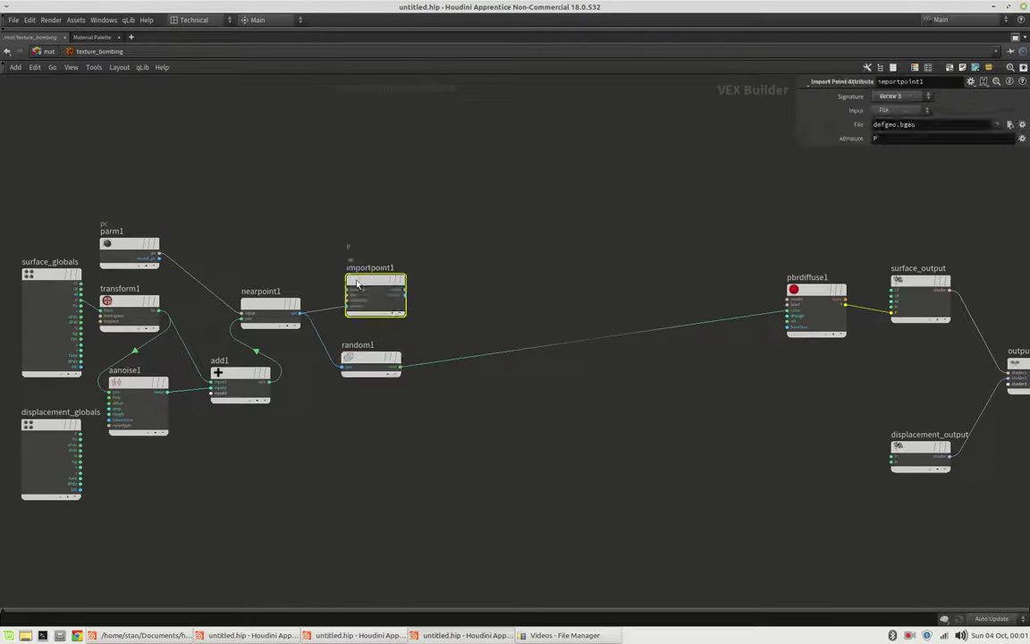
left_click(905, 140)
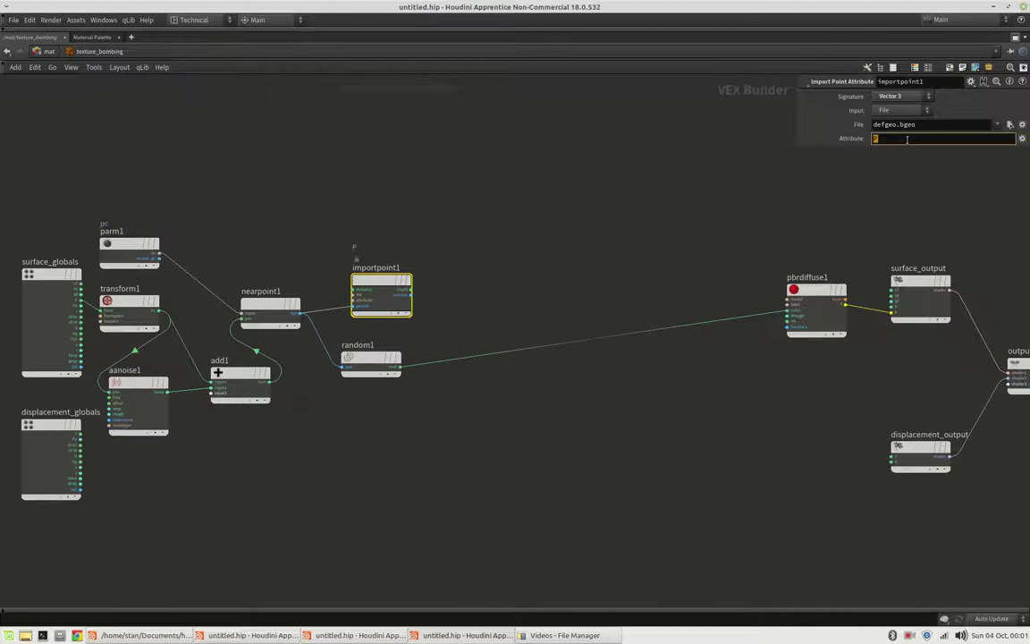
key("Return")
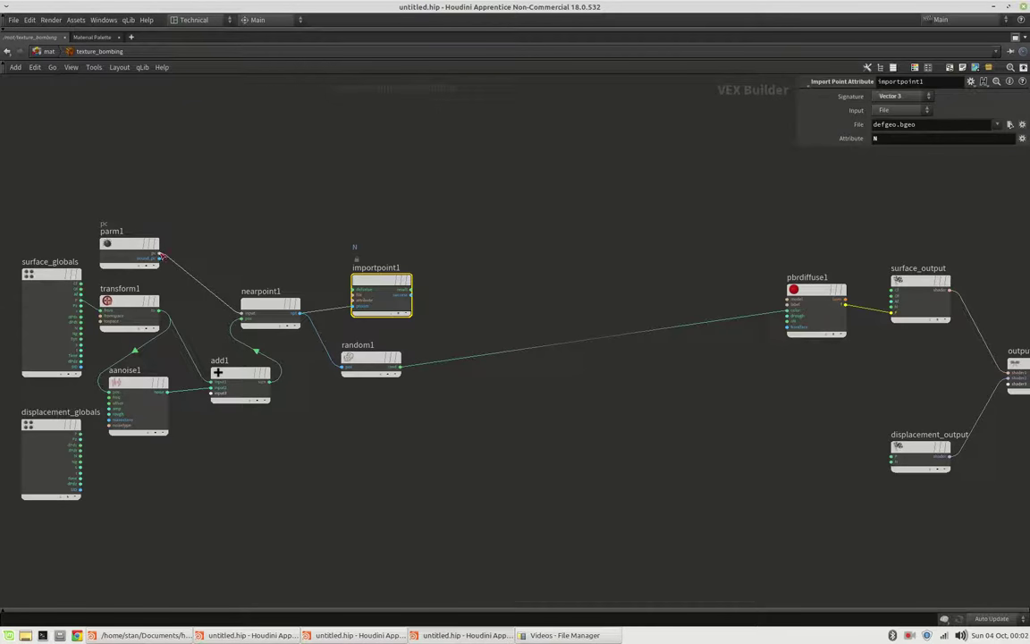
- Wire parm1's pc output into importpoint1's file input
left_click(159, 256)
left_click(343, 299)
scroll(362, 291, "up", 3)
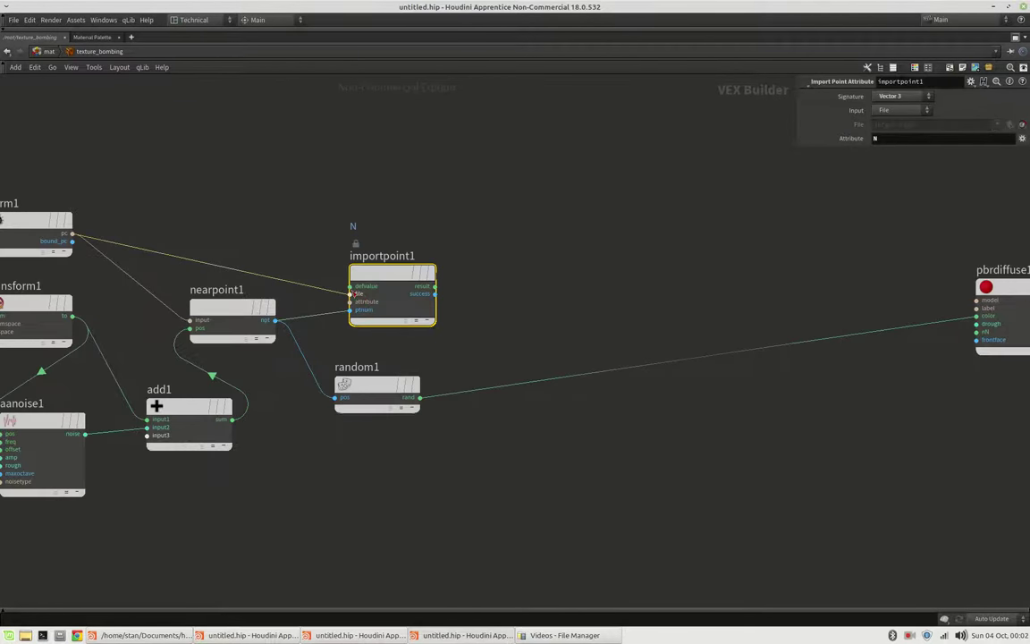
middle_click_drag(349, 293, 408, 275)
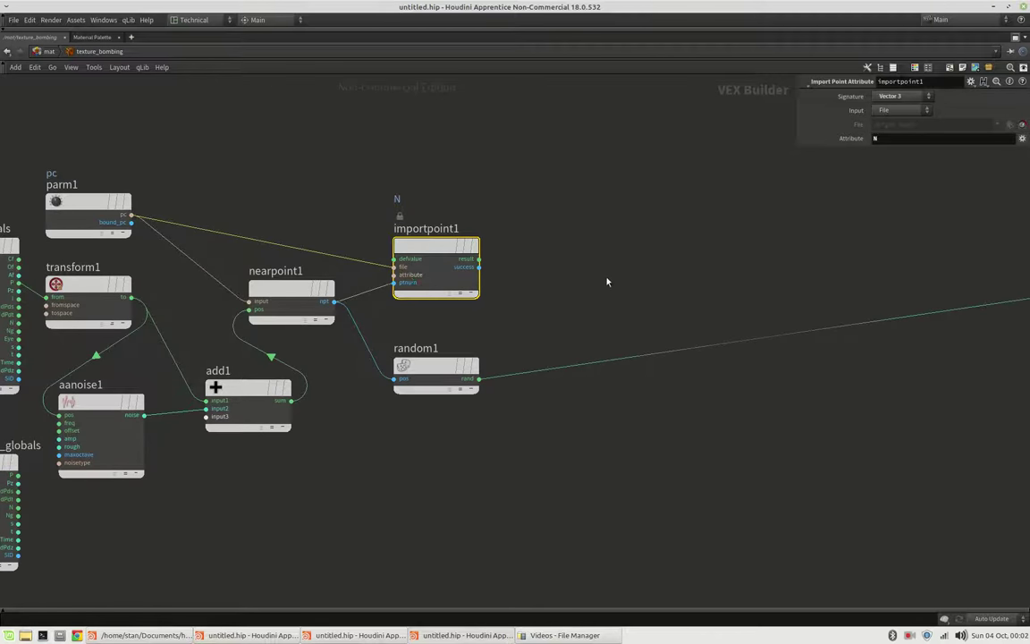
- Wire importpoint1's result into pbrdiffuse1's color input and restore the full pane layout to check the render
middle_click_drag(606, 281, 505, 294)
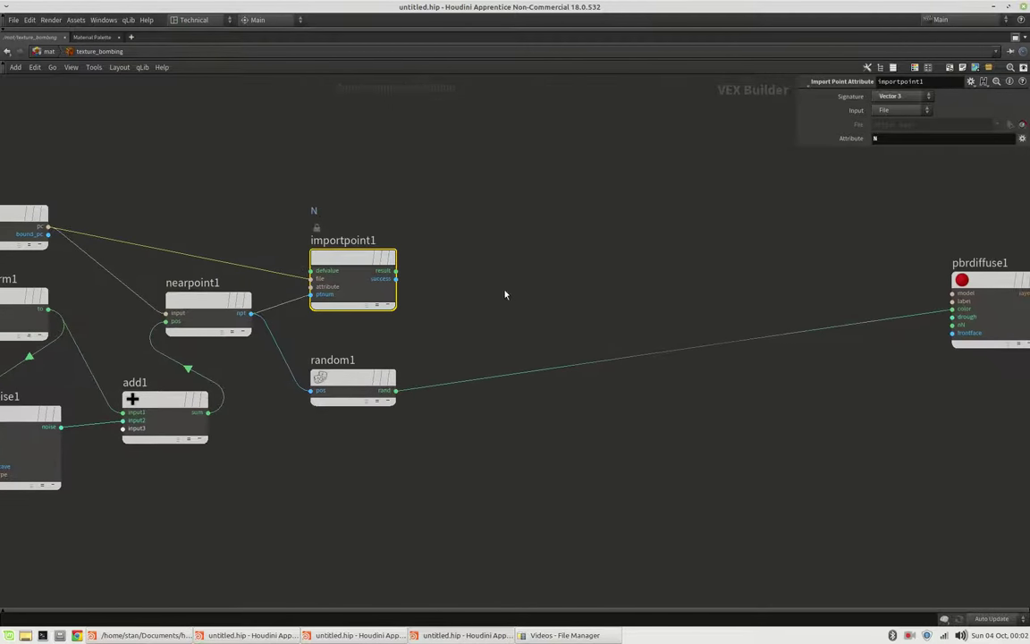
left_click(396, 271)
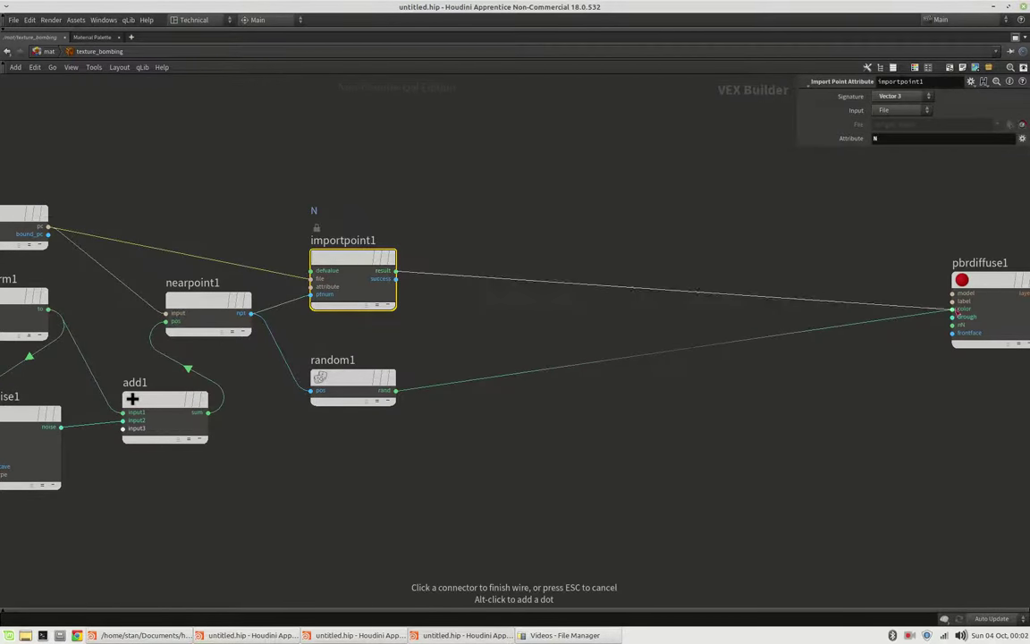
left_click(956, 310)
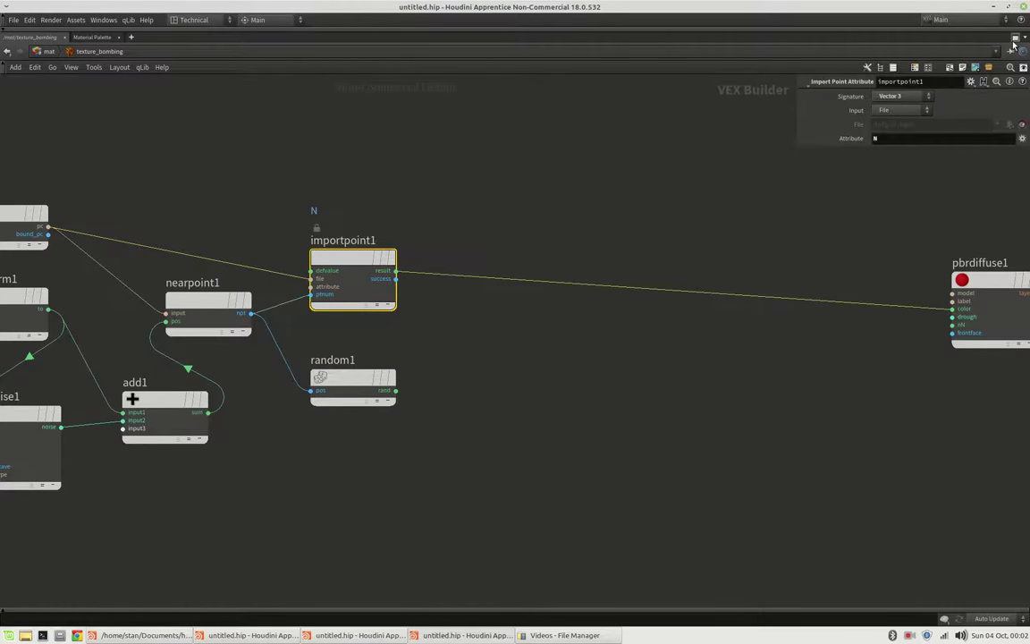
key("ctrl+b")
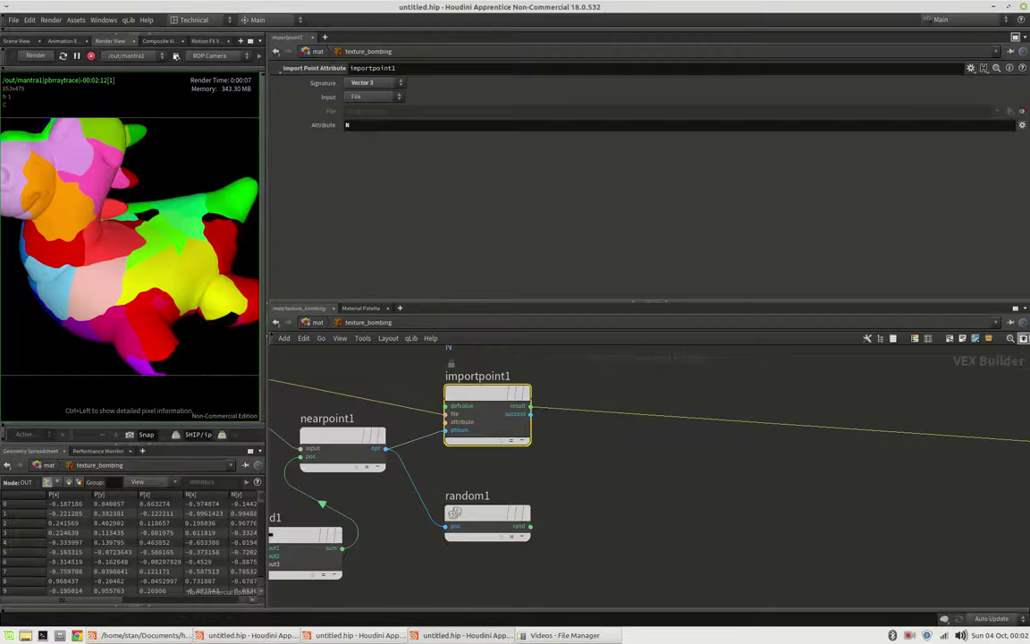
- Maximize the network editor again and add a Snippet node between importpoint1, random1 and pbrdiffuse1
key("ctrl+b")
scroll(464, 343, "down", 3)
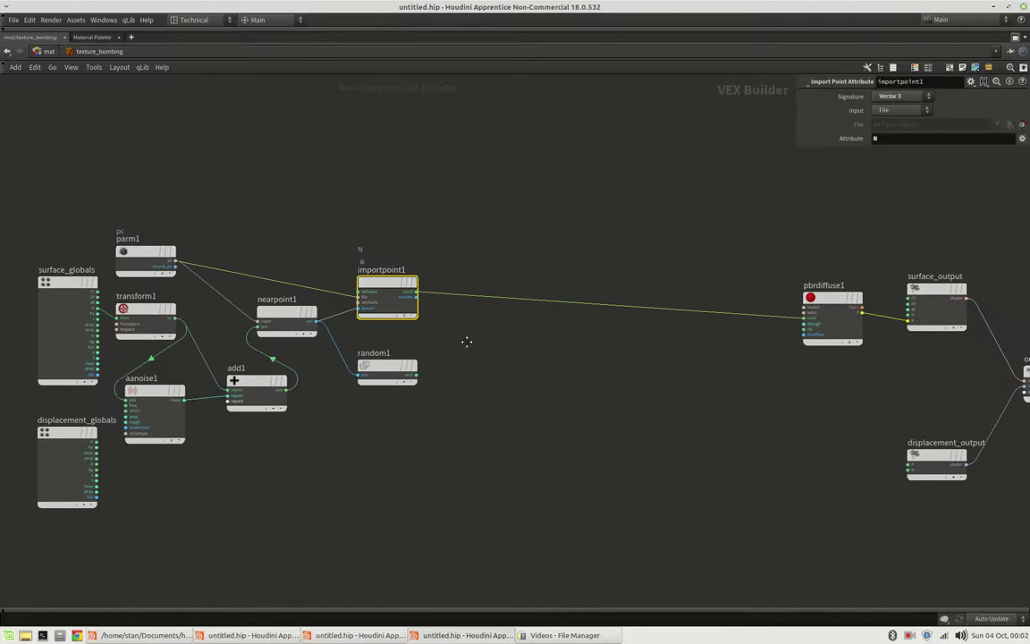
key("Tab")
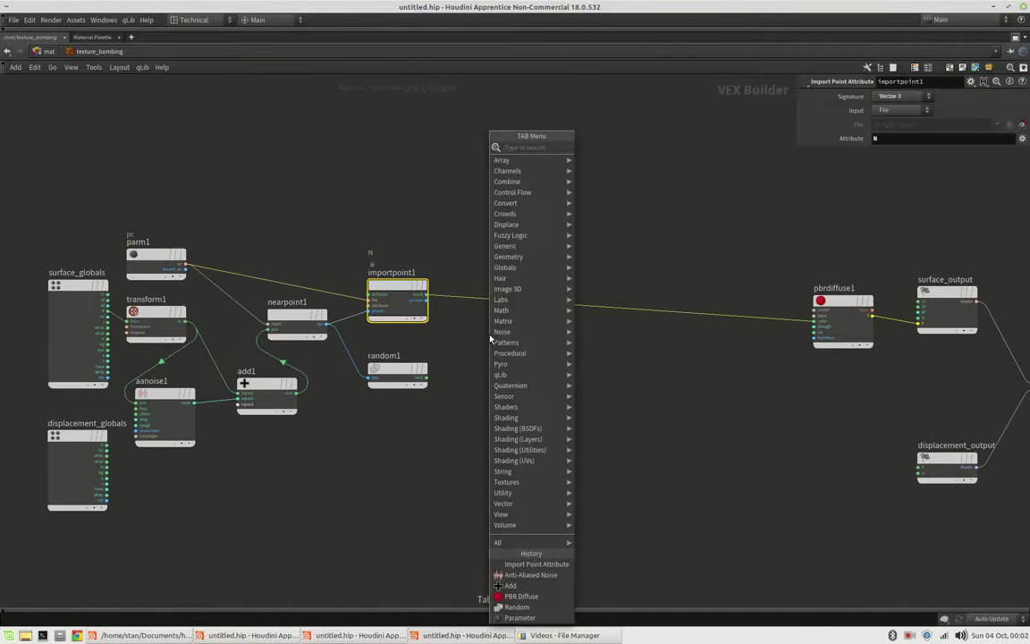
type("sn")
key("Return")
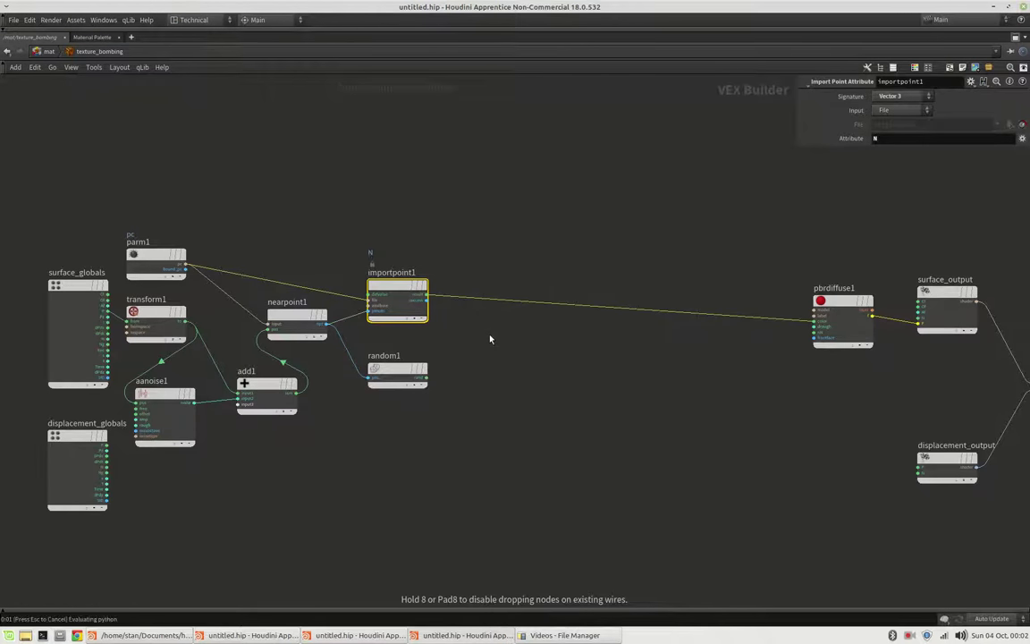
left_click(490, 338)
middle_click_drag(675, 381, 663, 425)
left_click_drag(479, 383, 490, 406)
middle_click_drag(521, 422, 508, 431)
left_click_drag(482, 407, 485, 395)
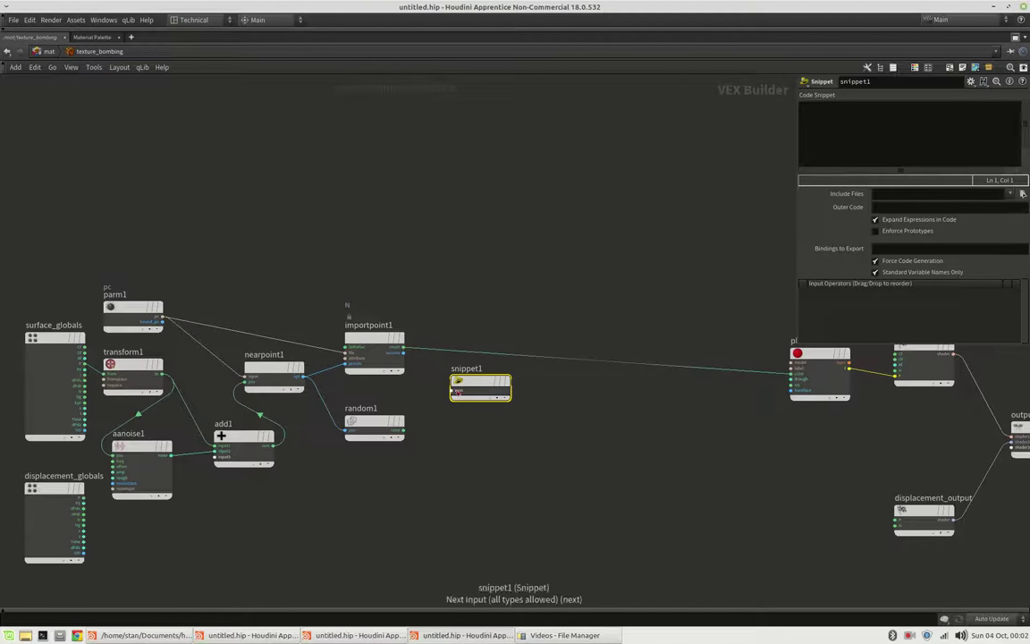
- Wire importpoint1's result and random1's rand output into snippet1's first and second inputs
left_click(393, 423)
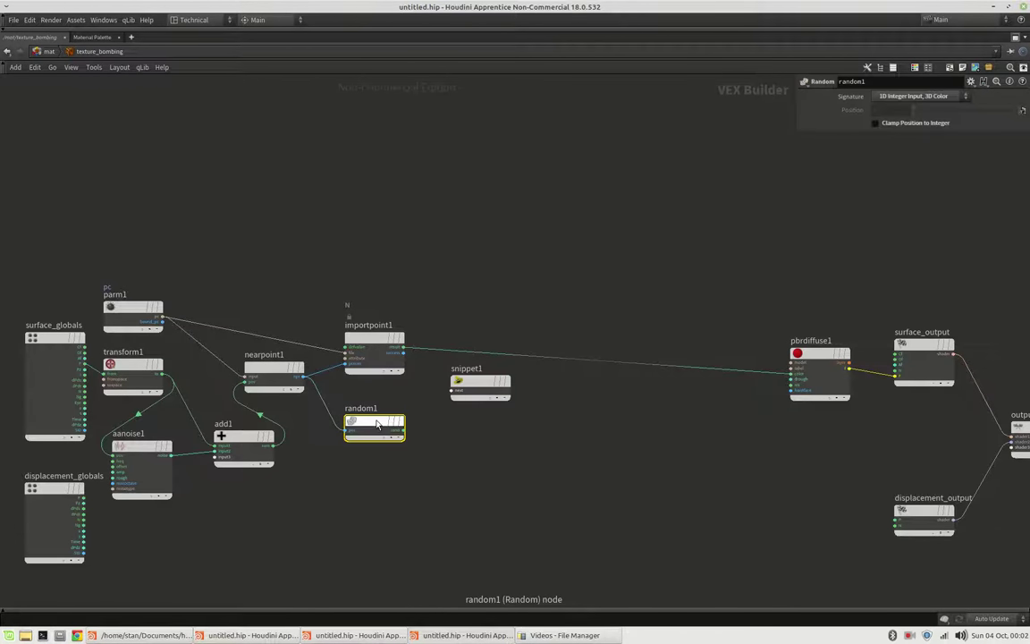
left_click(472, 392)
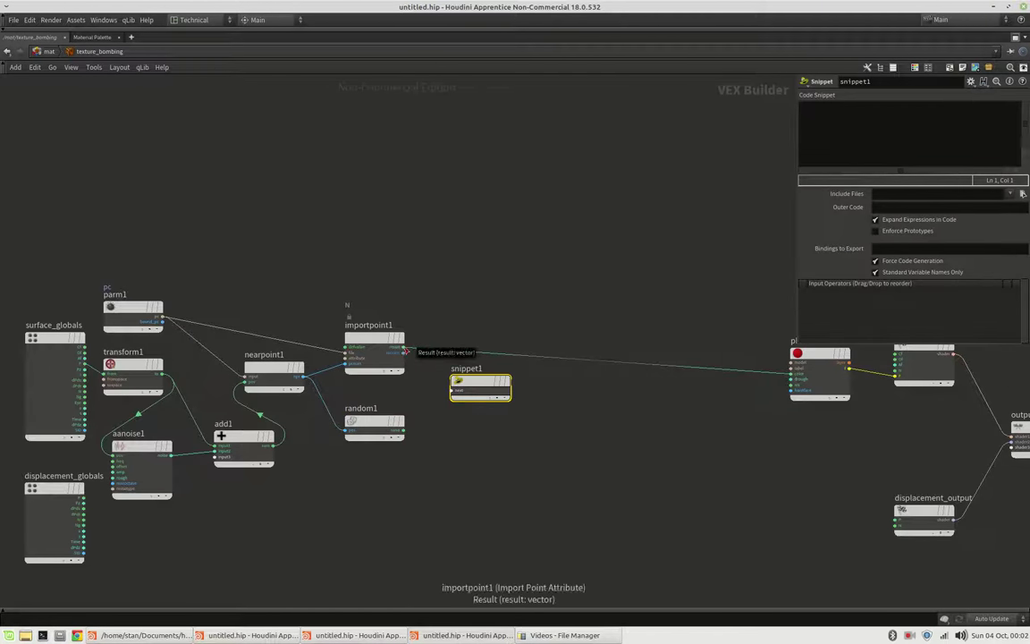
left_click_drag(405, 348, 493, 396)
mouse_move(404, 437)
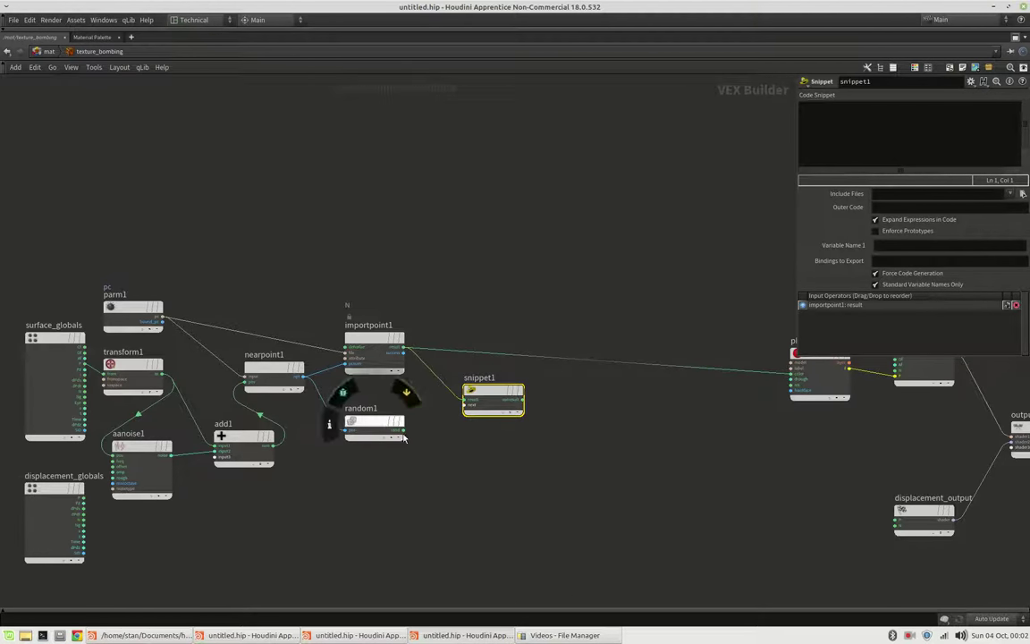
left_click_drag(403, 433, 465, 409)
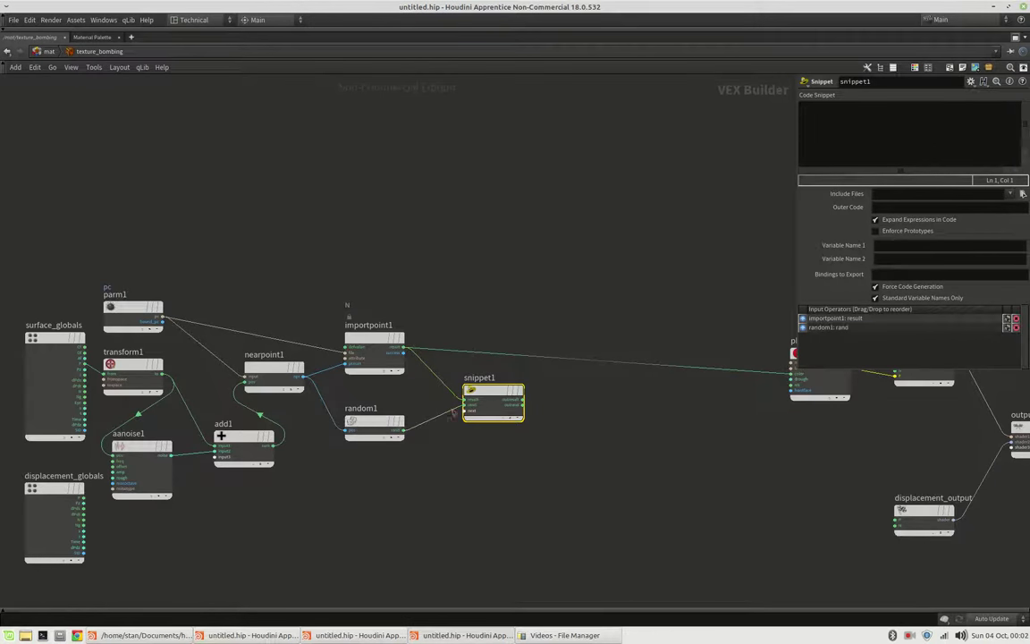
- Set random1's Signature to 1D Integer Input, 3D Vector
left_click(362, 428)
left_click(913, 97)
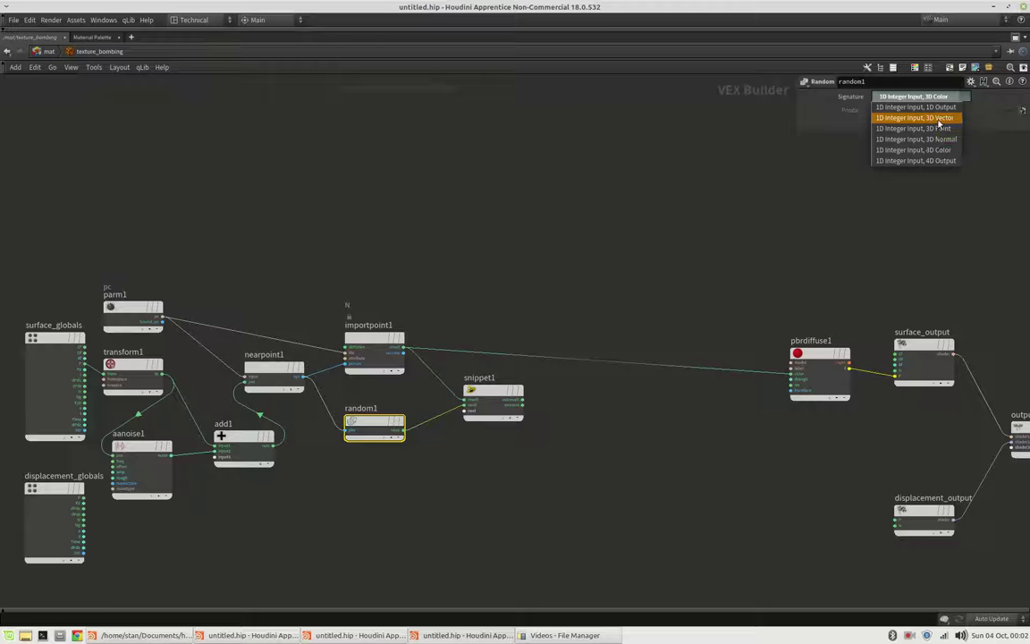
left_click(940, 118)
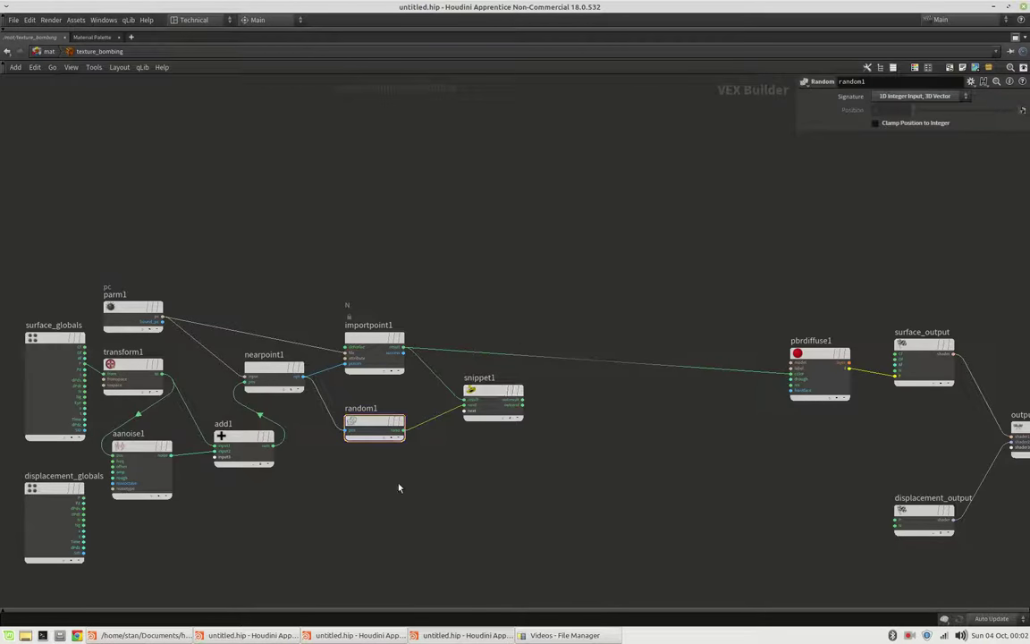
- Add a Bind node and align it directly below random1
key("Tab")
type("bind")
key("Return")
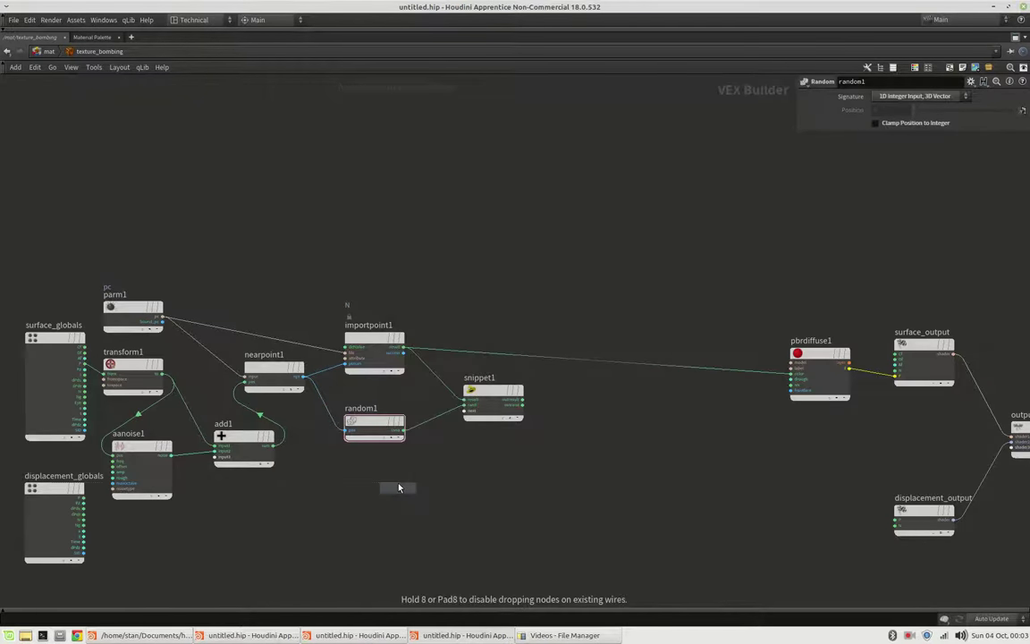
left_click(398, 487)
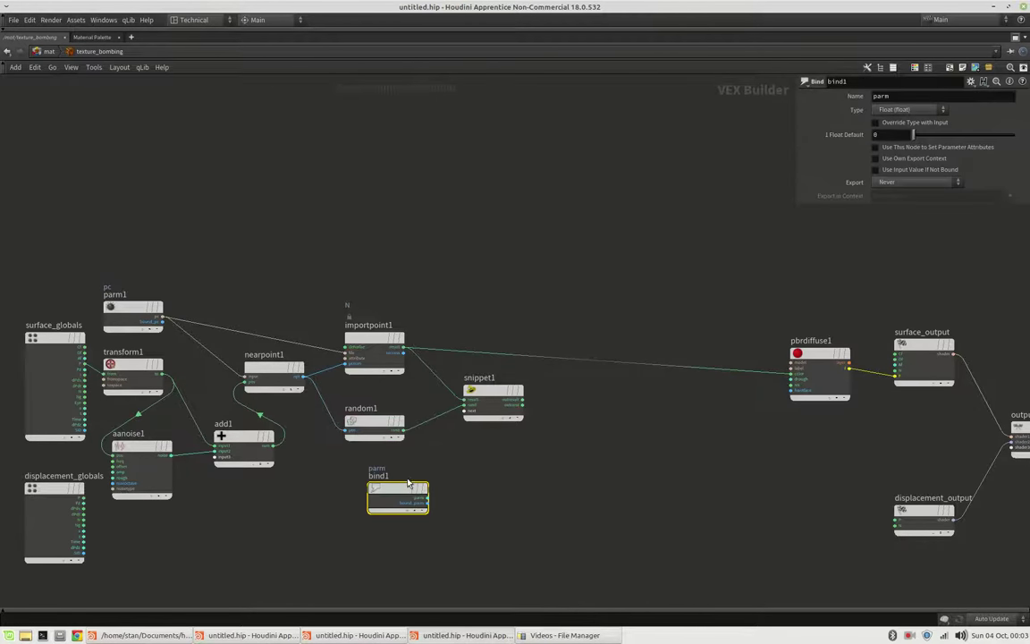
left_click_drag(391, 493, 374, 494)
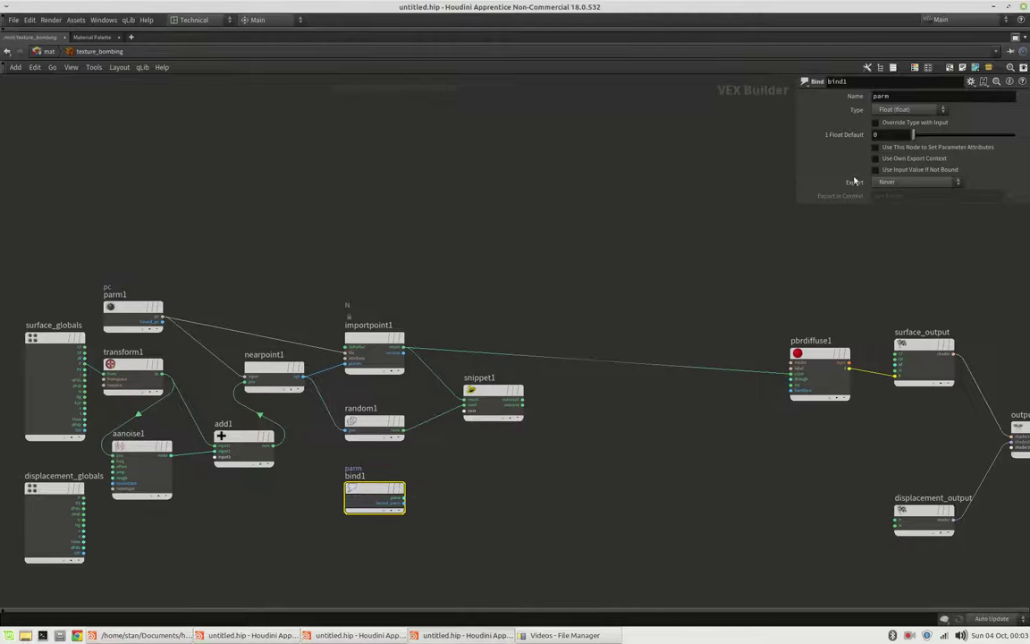
- Name the Bind parameter xform with type 9 Floats (matrix3), and wire its output into snippet1's third input
left_click(937, 99)
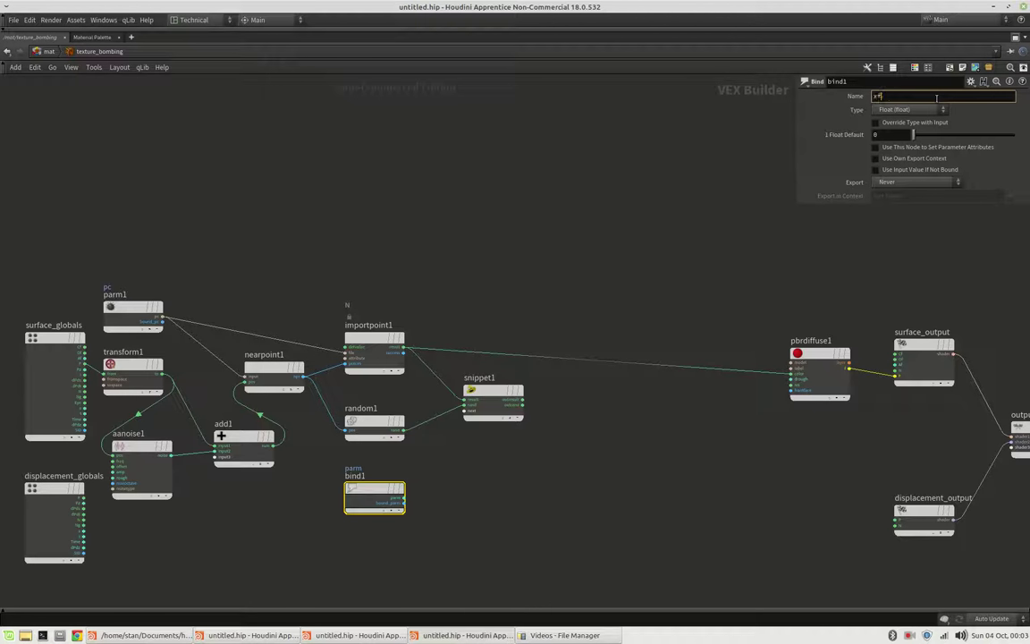
type("xform")
key("Return")
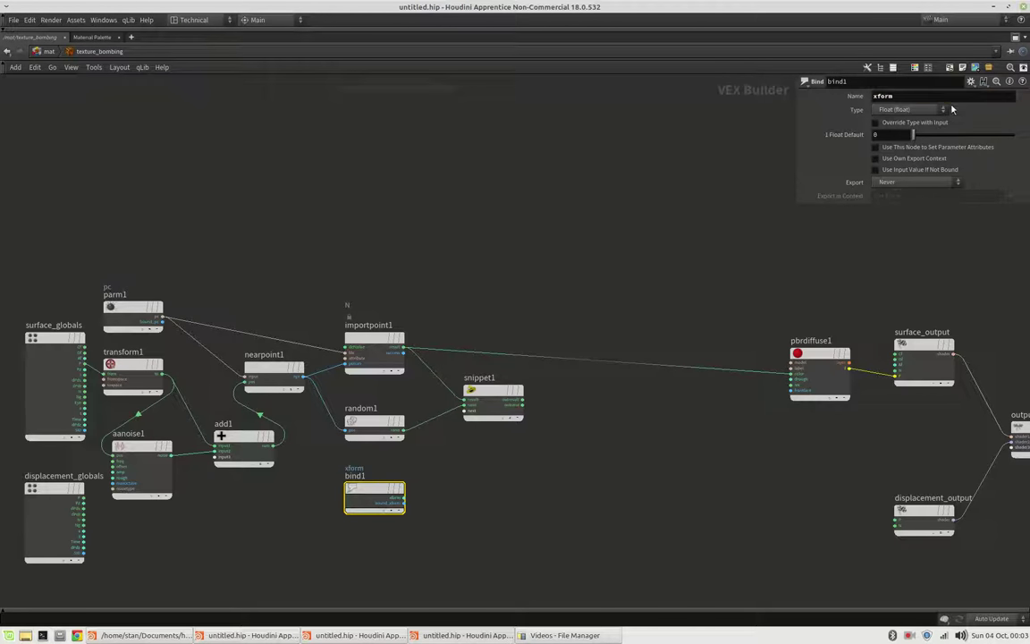
left_click(948, 109)
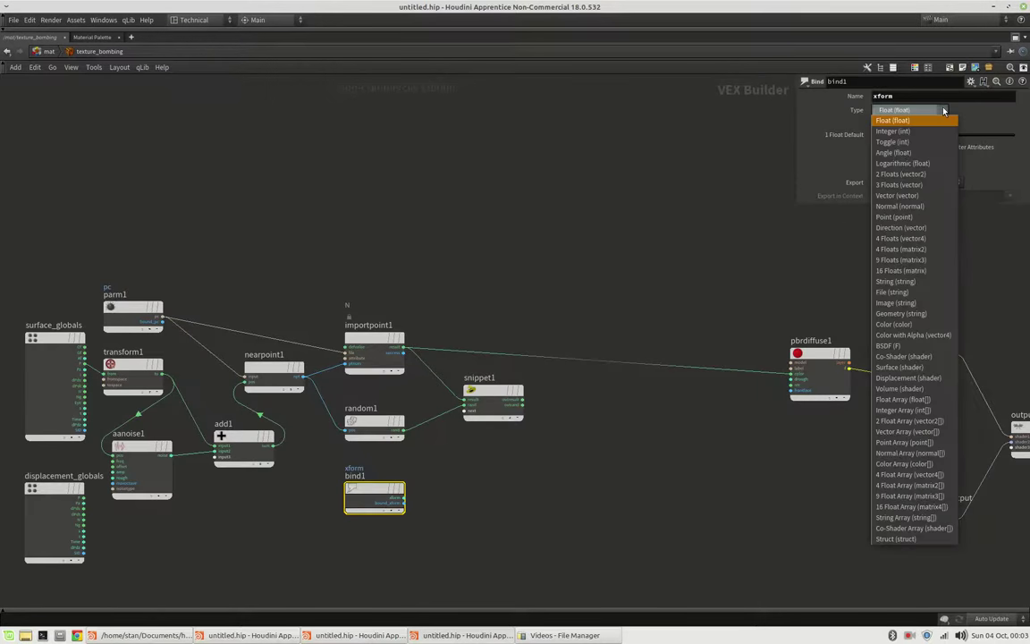
left_click(916, 260)
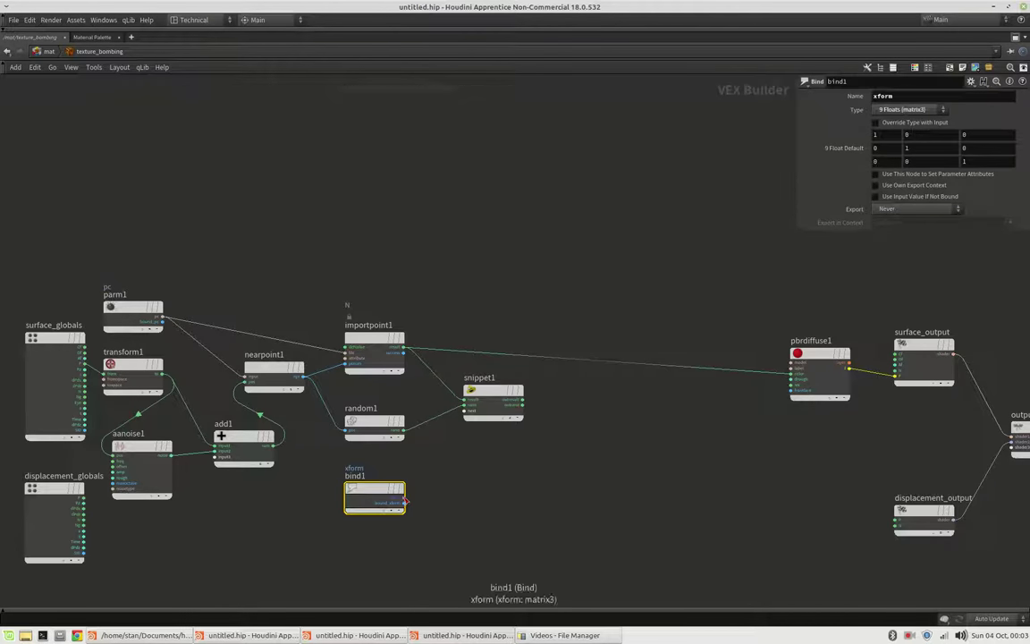
left_click_drag(405, 501, 464, 410)
- Set snippet1's Variable Names 1 to 3 to N, up and xform
left_click(493, 398)
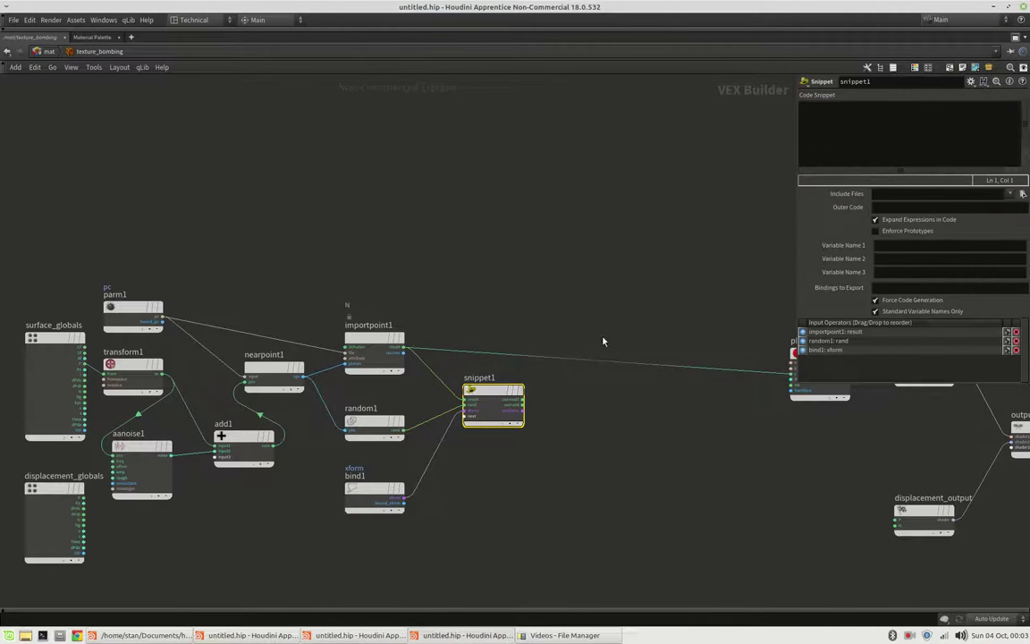
left_click(879, 245)
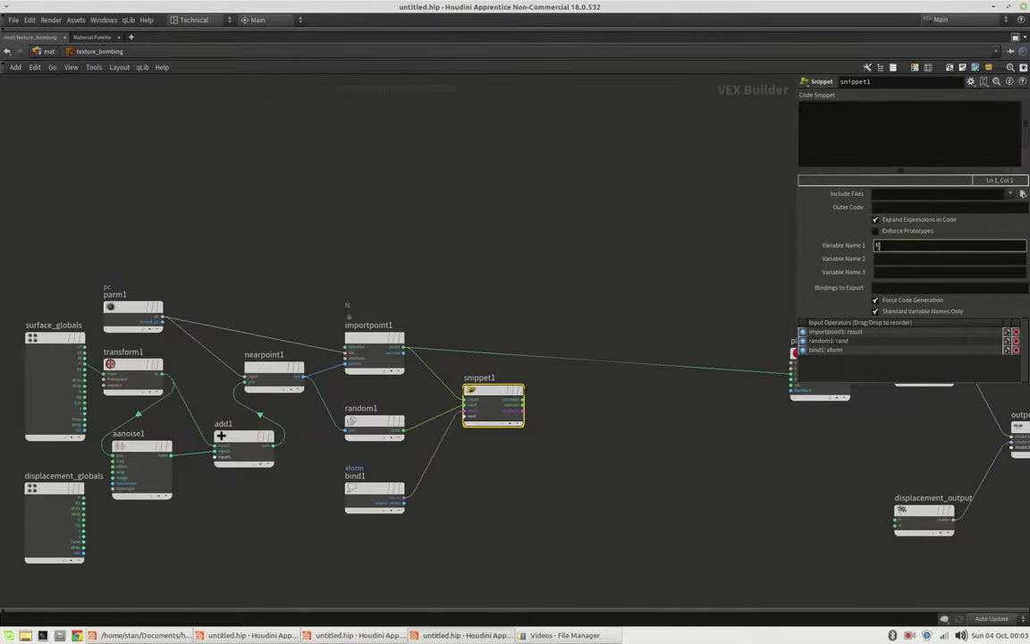
left_click(988, 258)
type("up")
key("Tab")
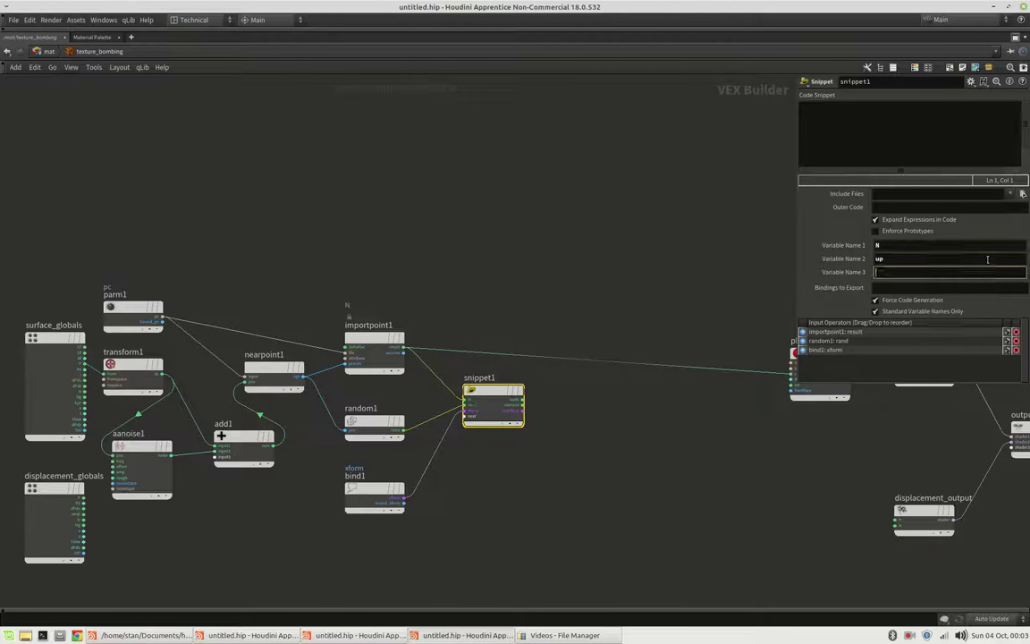
type("xform")
key("Tab")
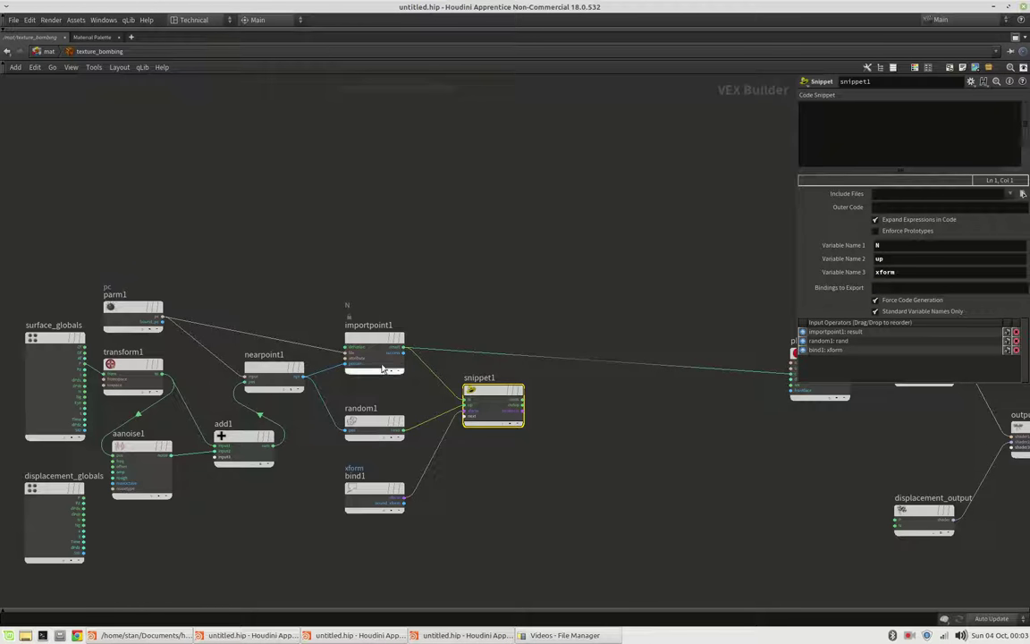
- Write the first code line in snippet1: vector tangent = normalize(cross(N, up));
left_click(900, 143)
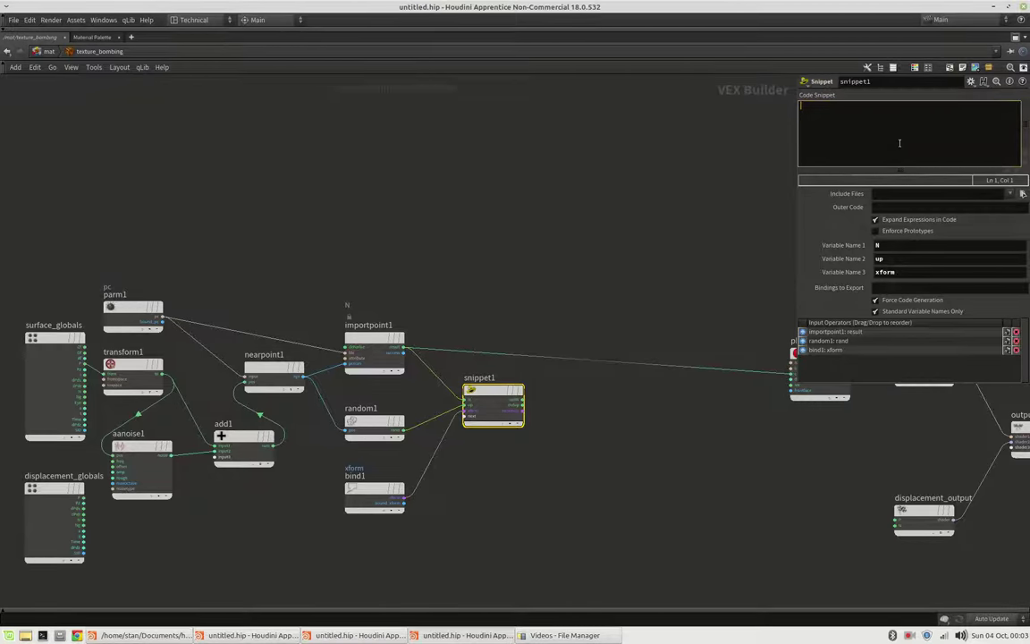
type("vector")
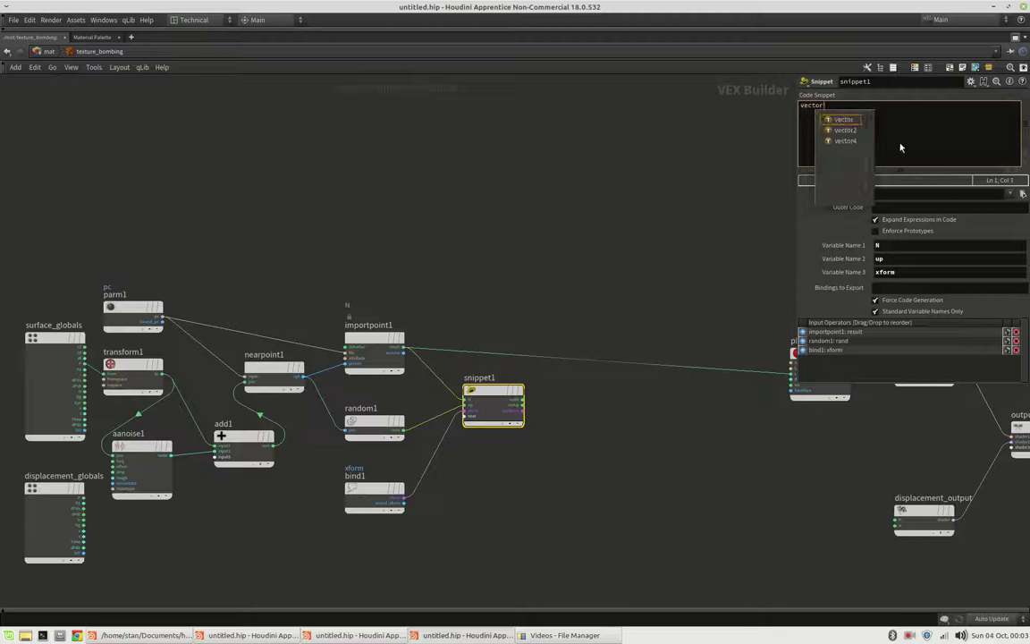
type(" tangent =")
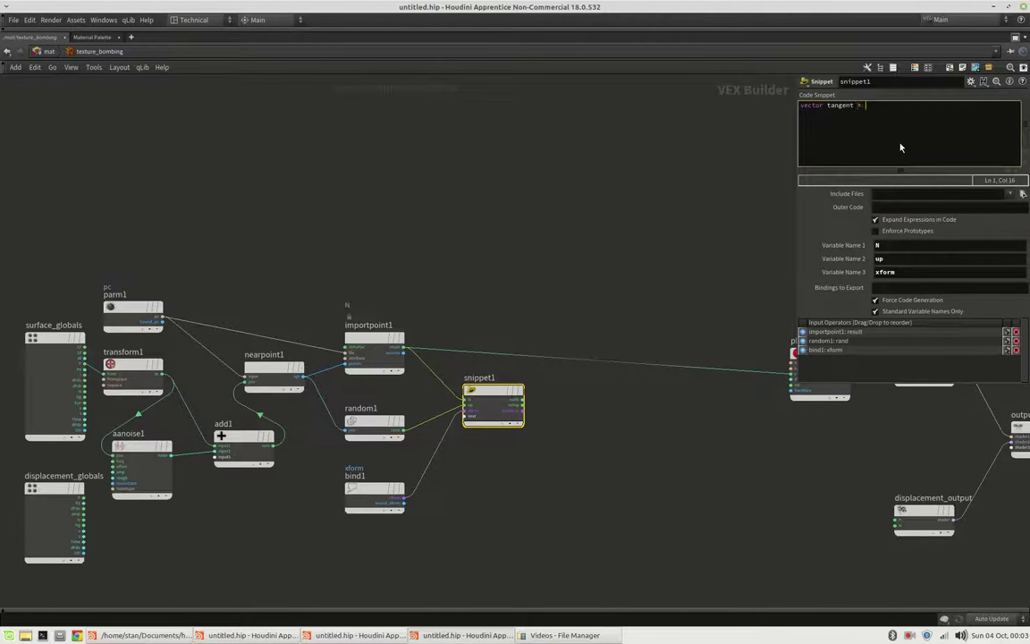
type(" normalize(cross(N, up))")
type(";")
key("Return")
- Write snippet1's second code line: vector bitangent = normalize(cross(tangent, N);
type("vector ta")
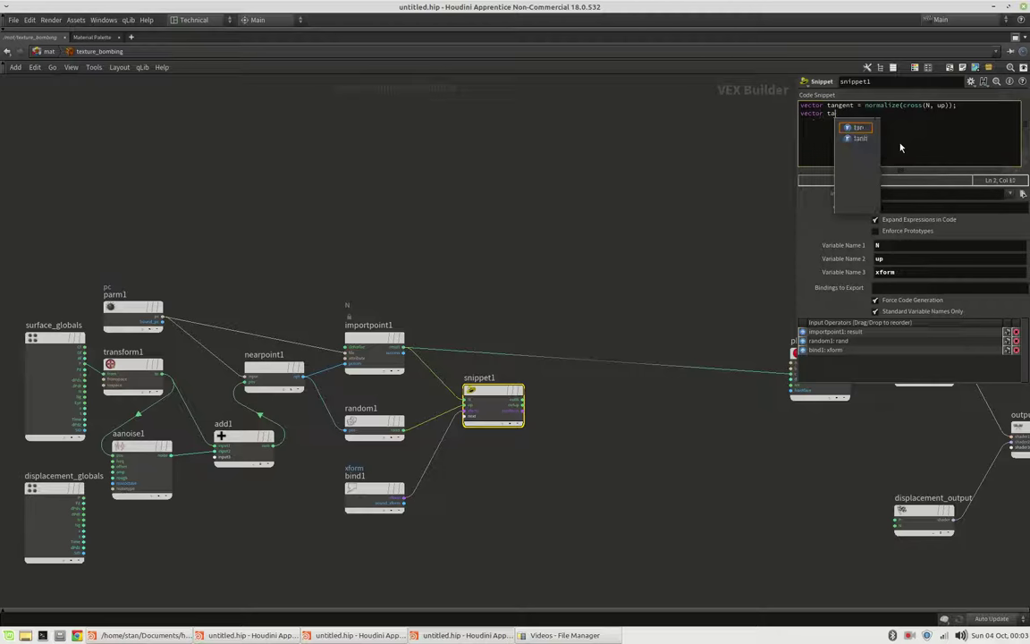
key("BackSpace")
key("BackSpace")
type("bitange")
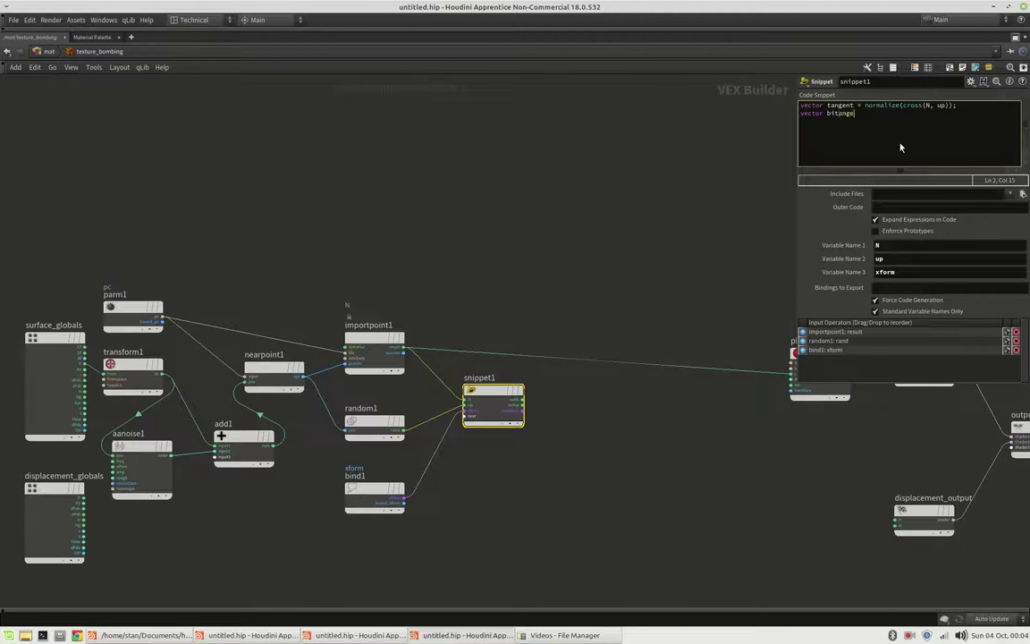
type("nt = norma")
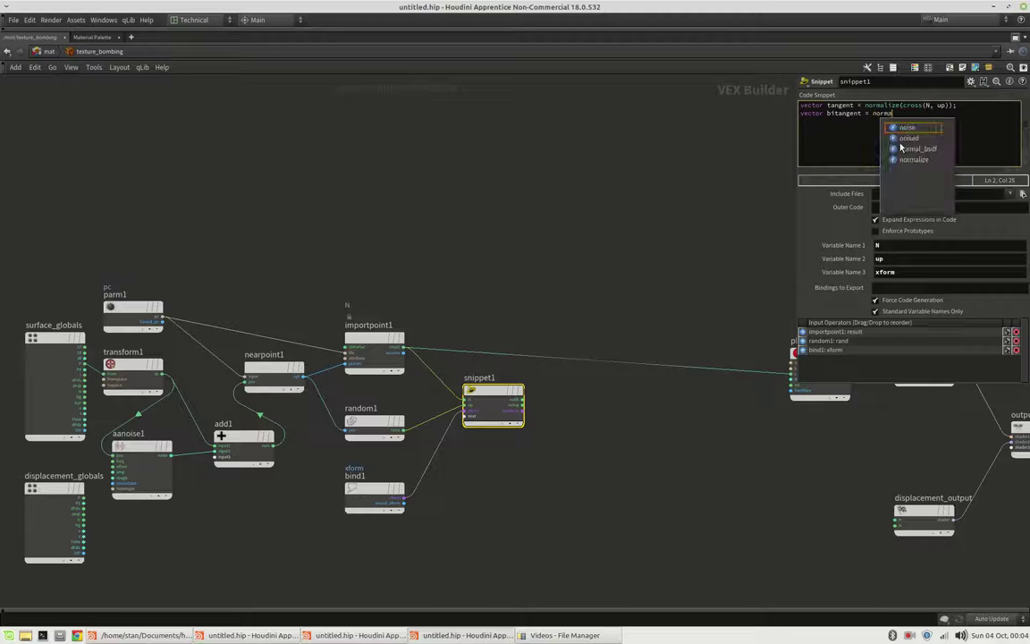
type("lize(cross(tangent, ")
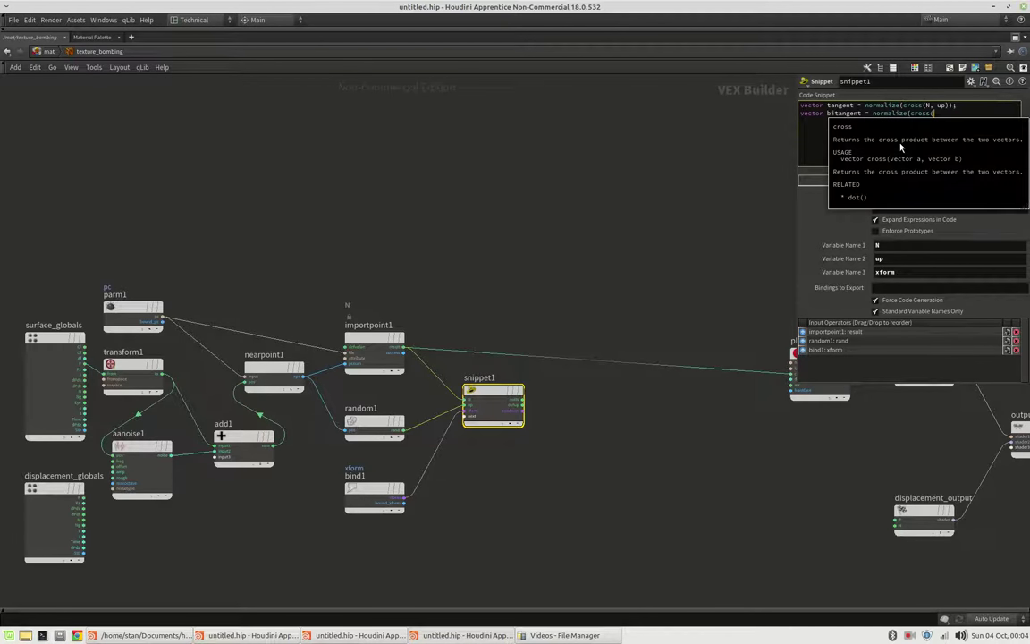
type(" N)")
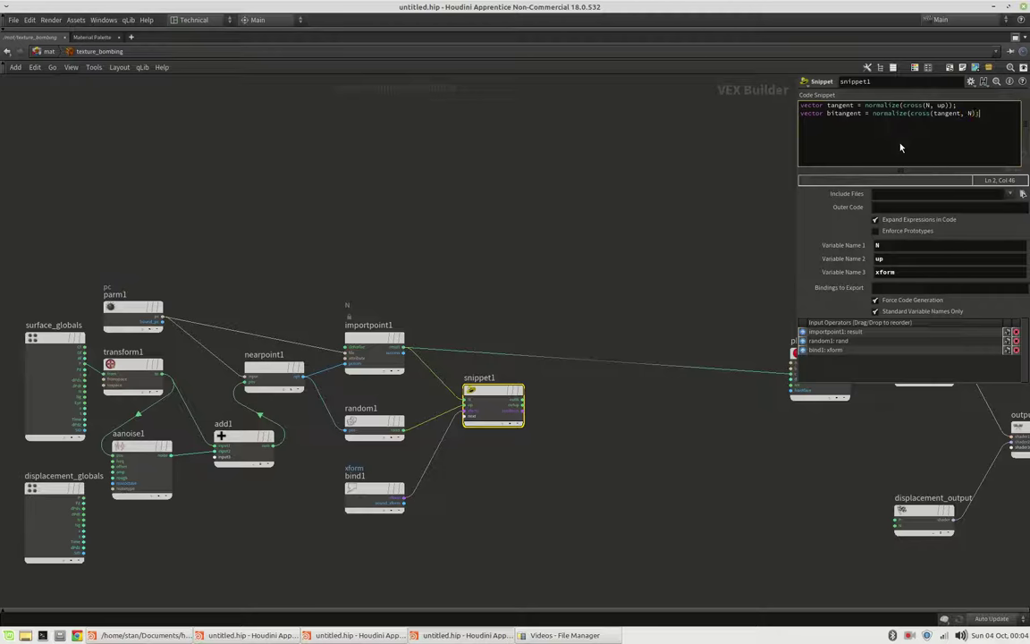
type(";")
- Below a blank line, add xform = set(tangent, N, bitangent); and xform = invert(xform); to the snippet, and shift snippet1 slightly downward
key("Return")
key("Return")
type("xform = set(tangetnt")
type(", N, bitangent);")
key("Return")
type("xform = invert(xform")
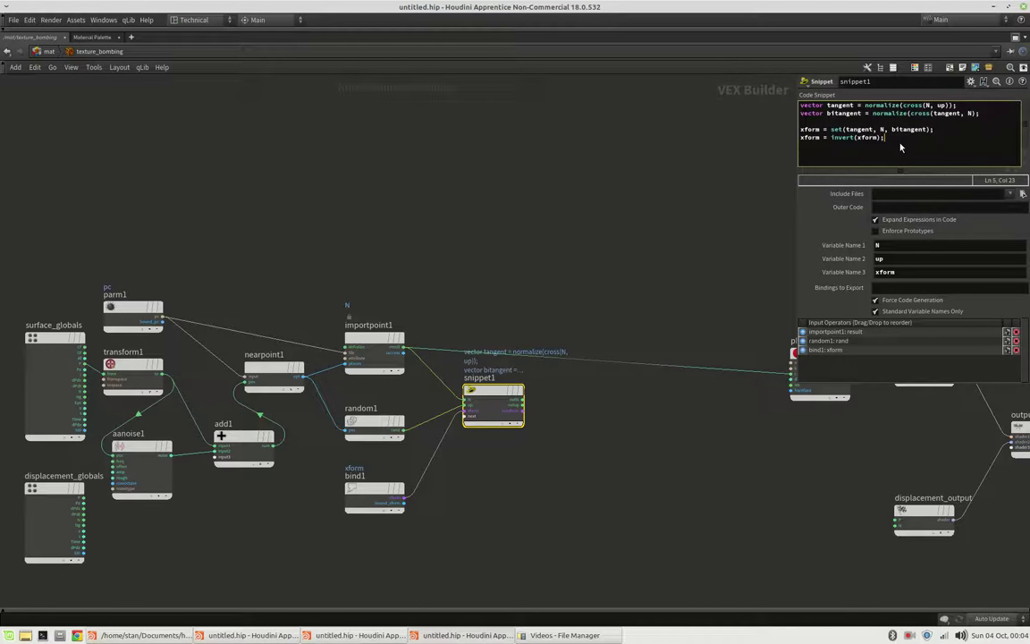
left_click_drag(460, 425, 465, 438)
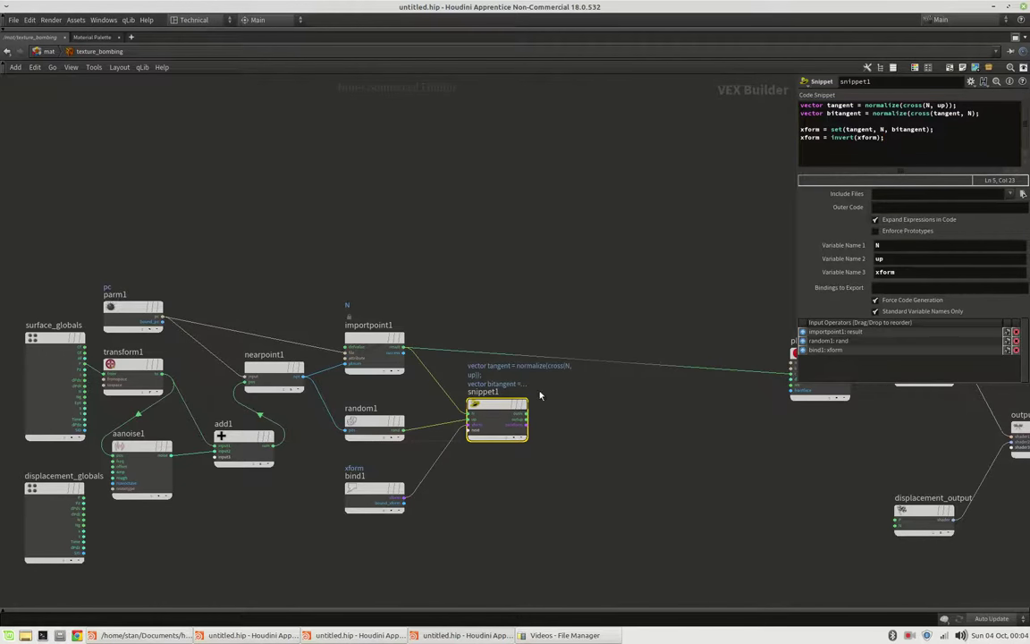
- Add a Multiply node fed by transform1's output and wire snippet1's outxform into its second input
left_click(164, 377)
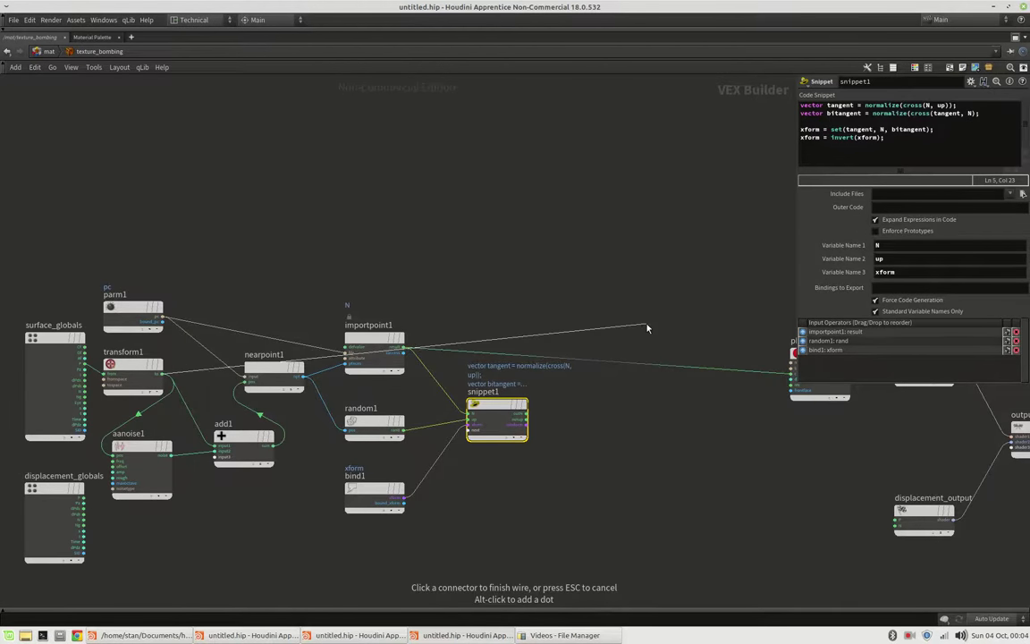
key("Tab")
type("mu")
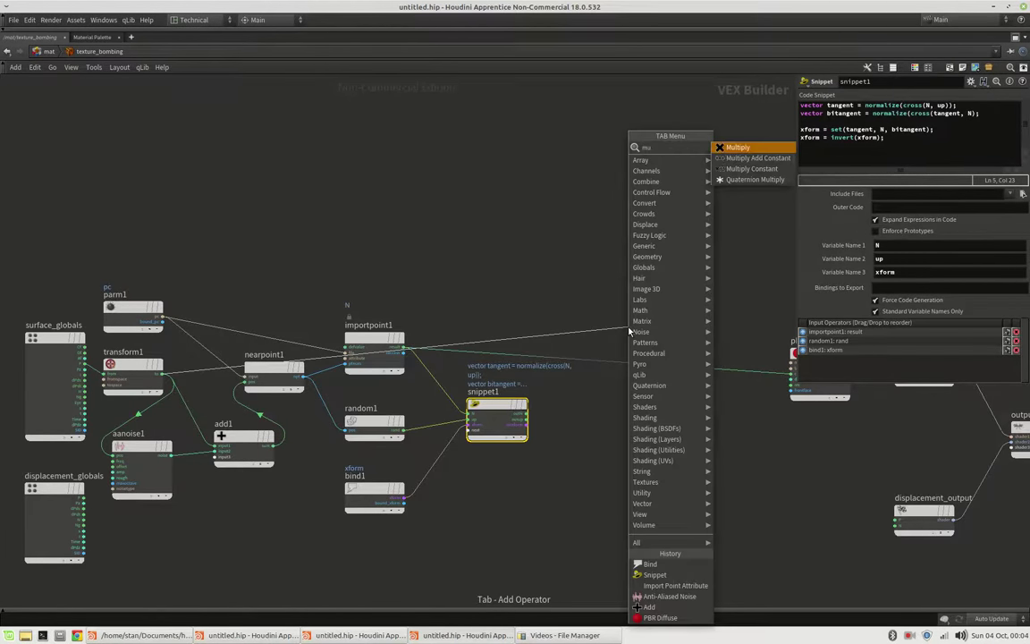
type("lt")
key("Return")
left_click(629, 331)
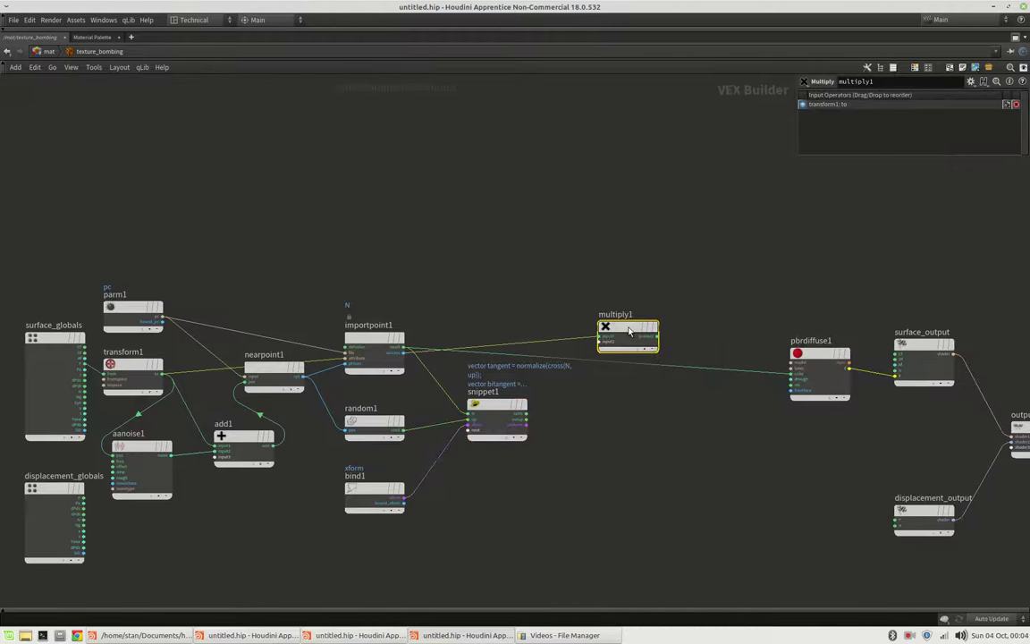
left_click_drag(629, 331, 624, 326)
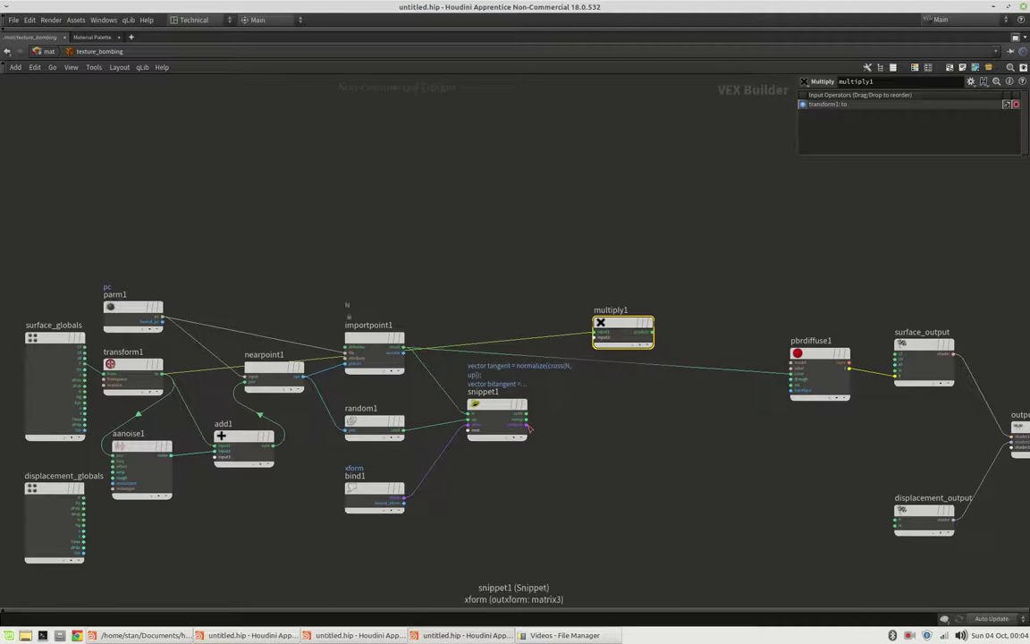
left_click_drag(528, 429, 598, 337)
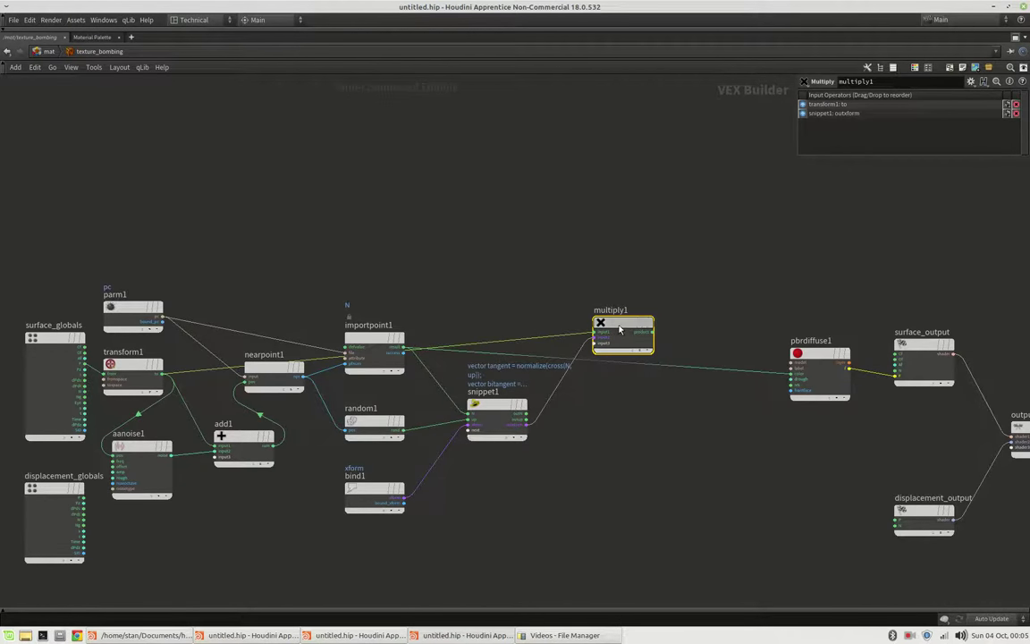
- Add a Parameter node below snippet1, with the name scale and the label Scale
key("Tab")
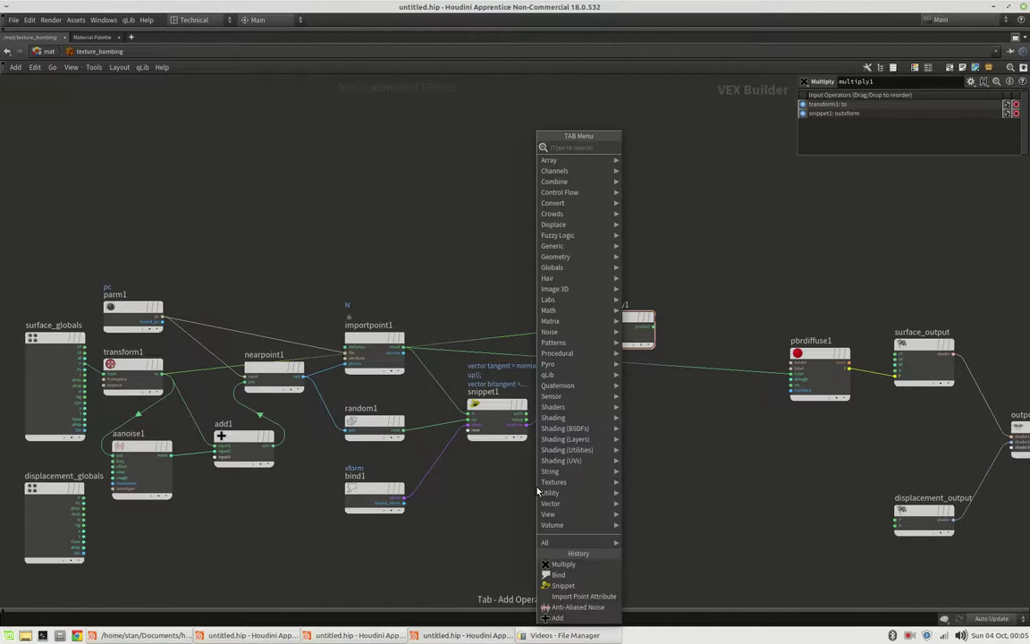
type("par")
key("Return")
left_click(537, 491)
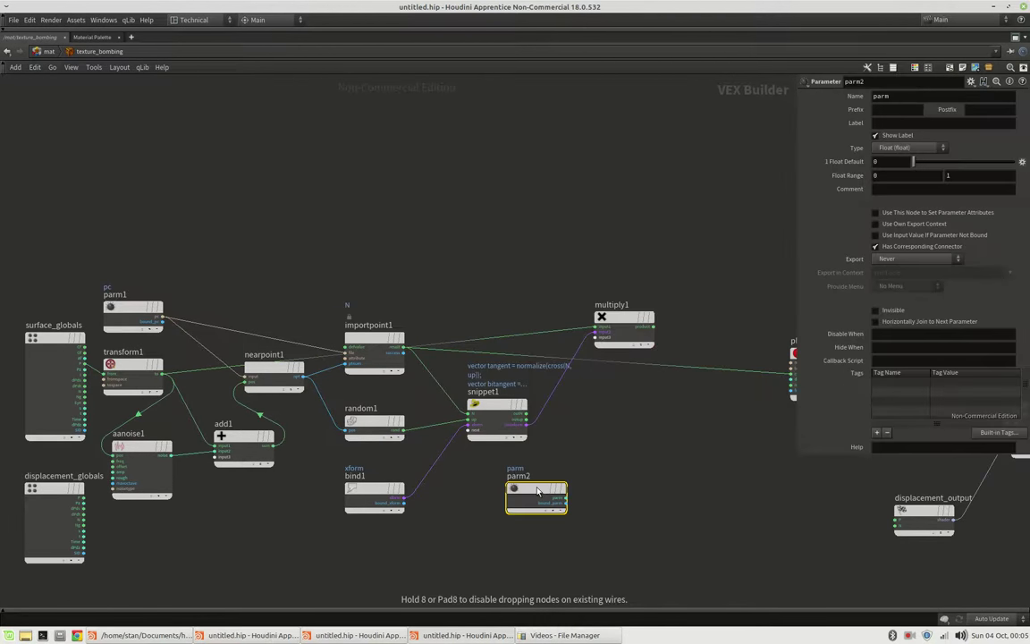
double_click(913, 97)
type("scale")
key("Tab")
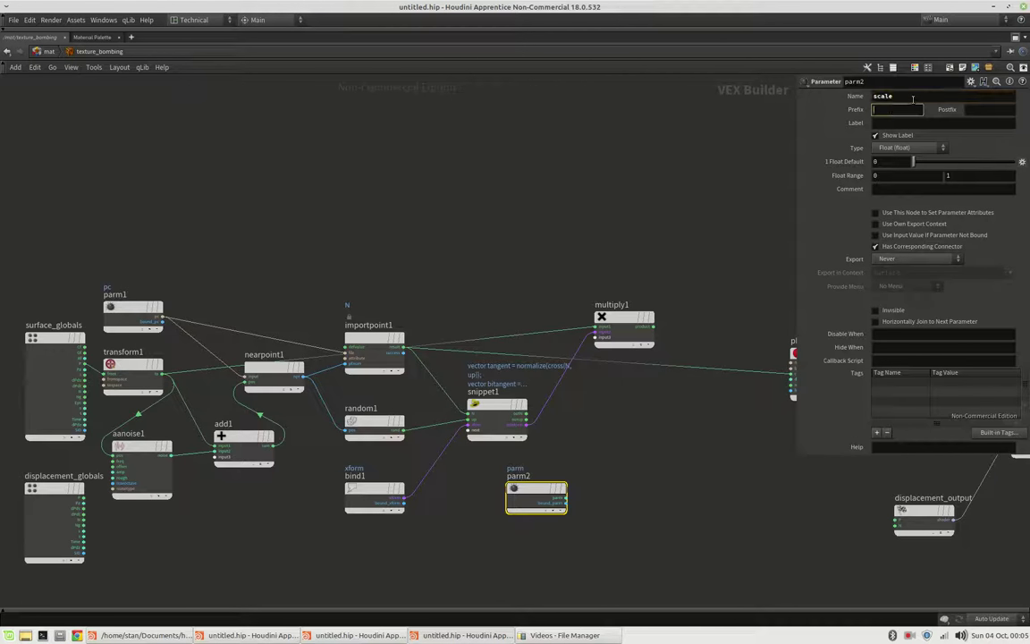
key("Tab")
type("Scale")
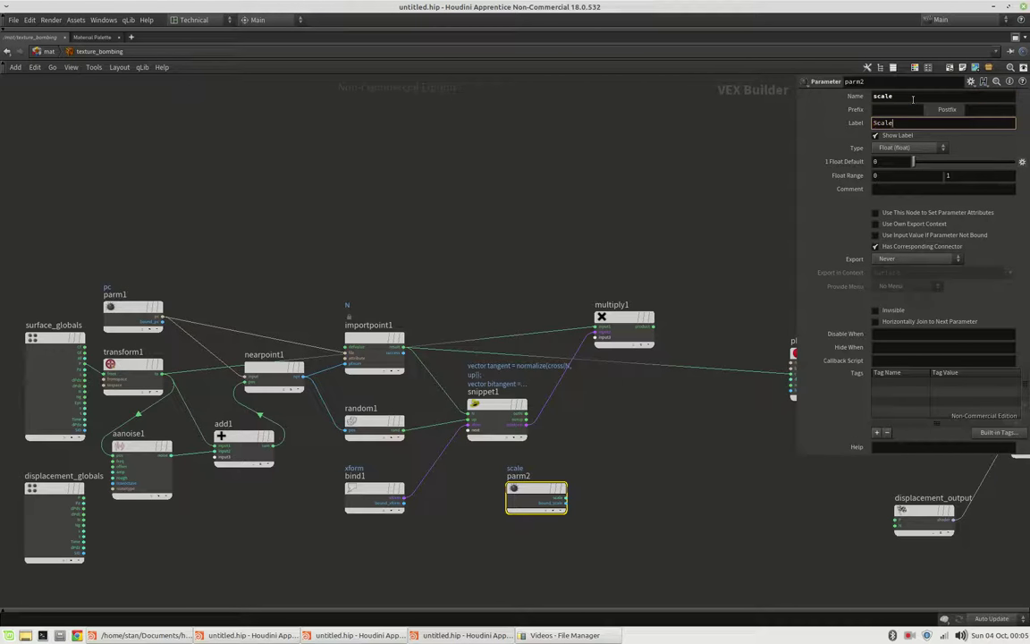
- Set the scale parameter's default to 2 and range maximum to 10, and wire its output into multiply1's third input
key("Tab")
type("2")
key("Tab")
key("Tab")
type("10")
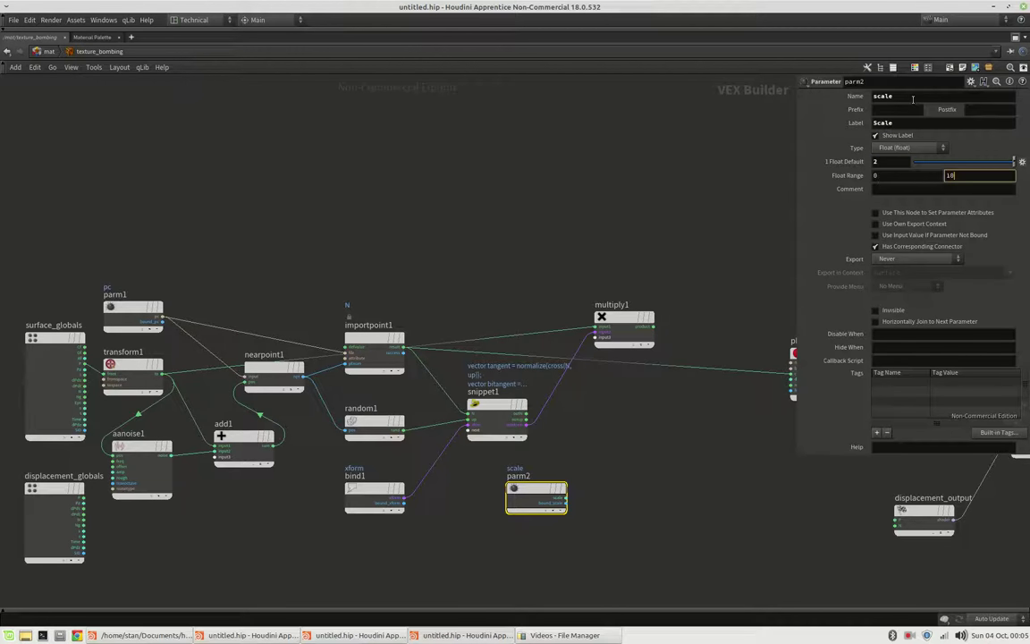
key("Return")
left_click(567, 499)
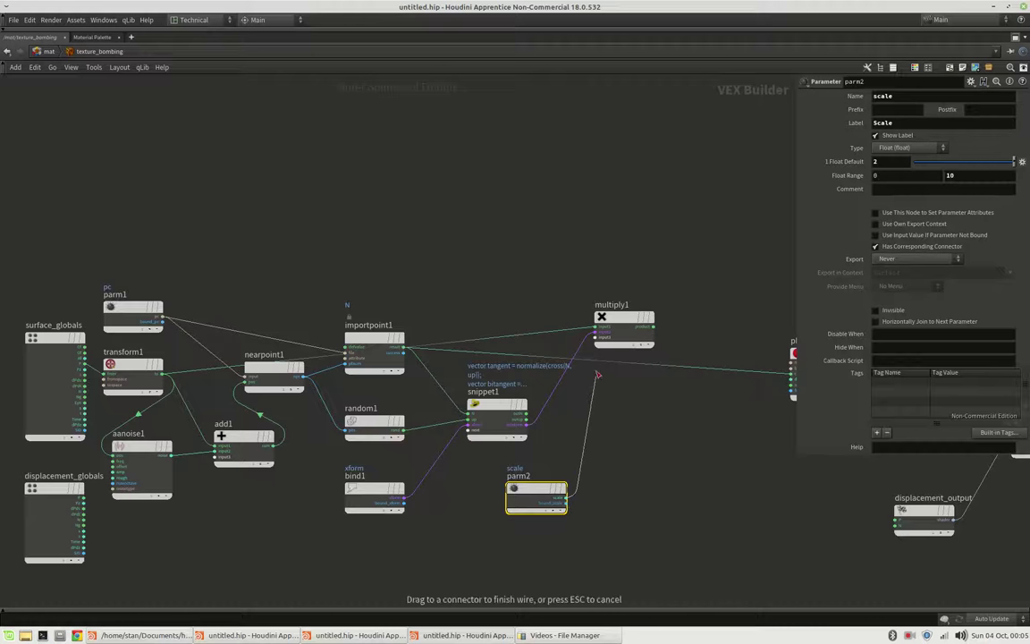
left_click(596, 356)
- Add a Vector to Float node fed by multiply1's product and place it above and beyond multiply1
middle_click_drag(642, 394, 580, 400)
middle_click_drag(629, 336, 590, 340)
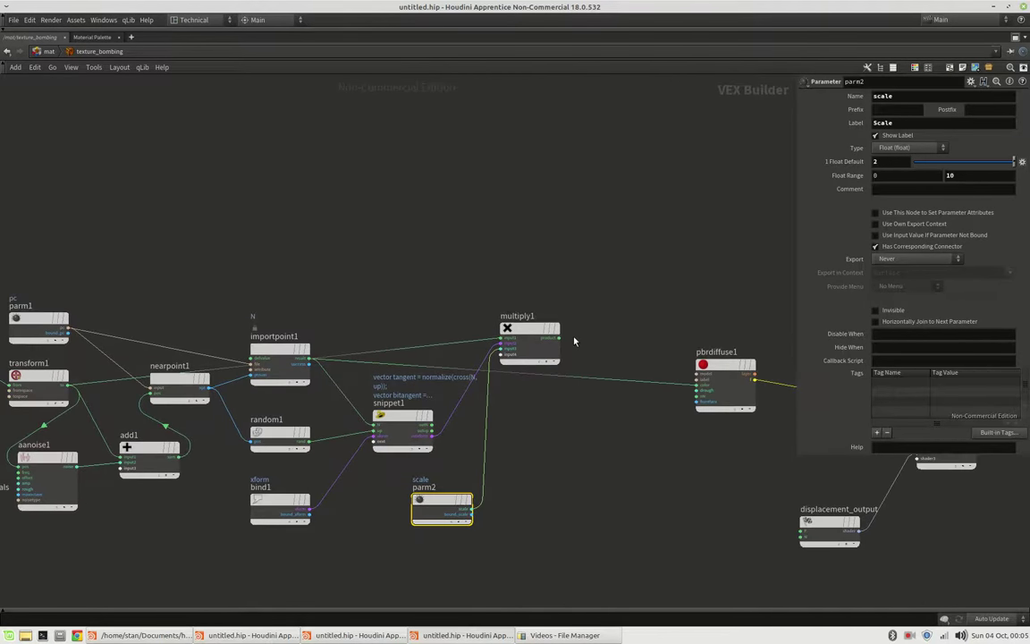
middle_click_drag(85, 301, 152, 283)
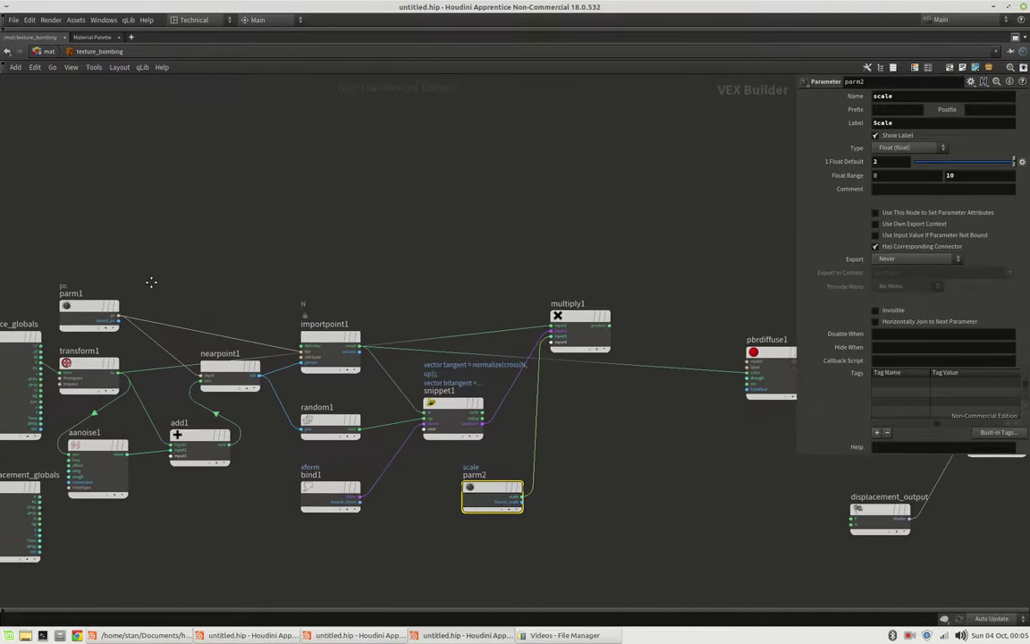
mouse_move(80, 365)
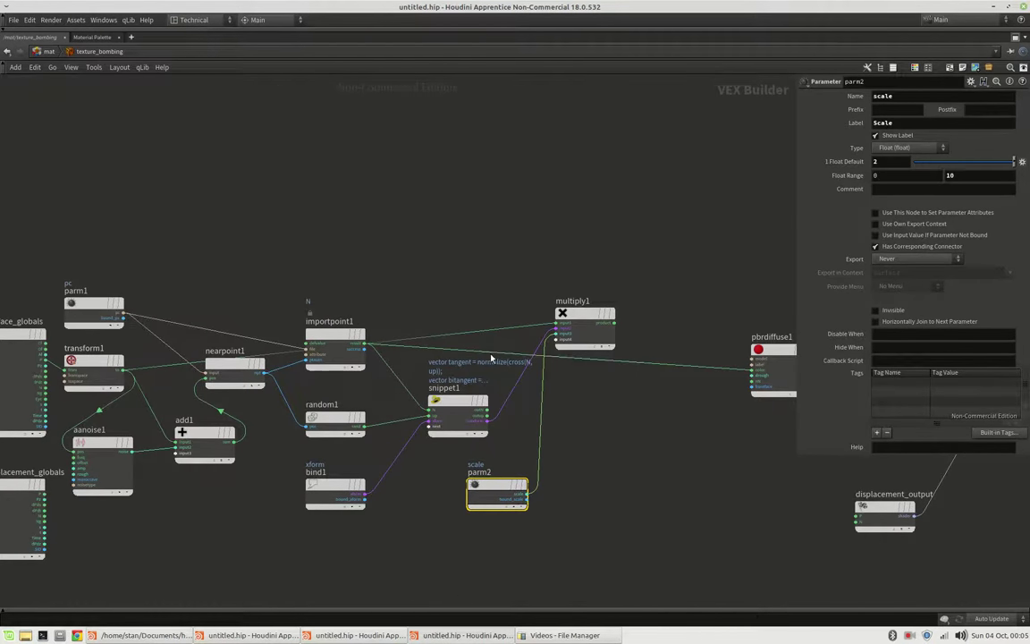
mouse_move(573, 322)
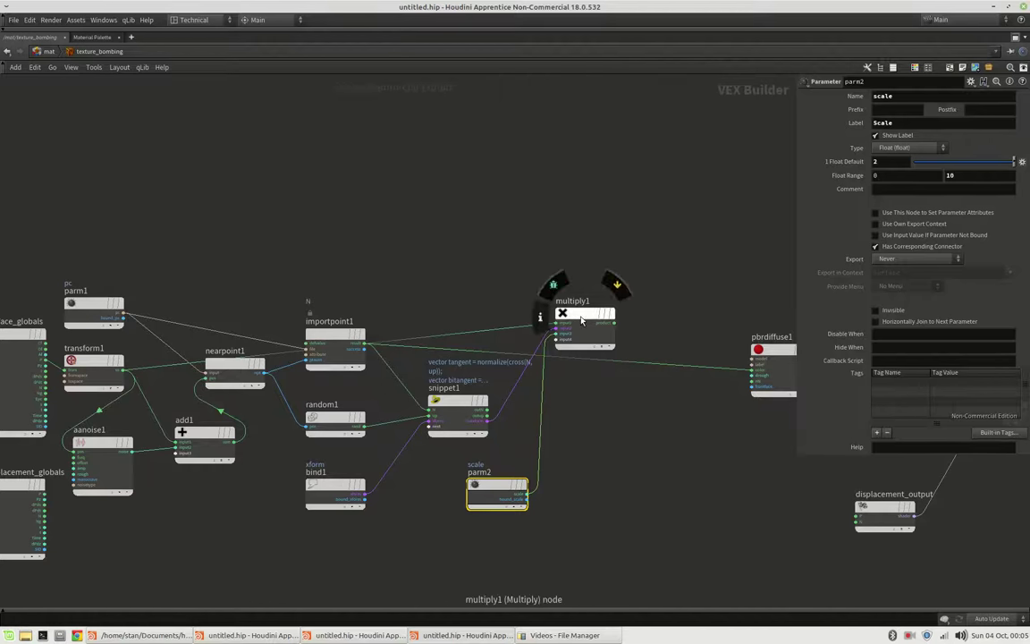
middle_click_drag(627, 325, 579, 323)
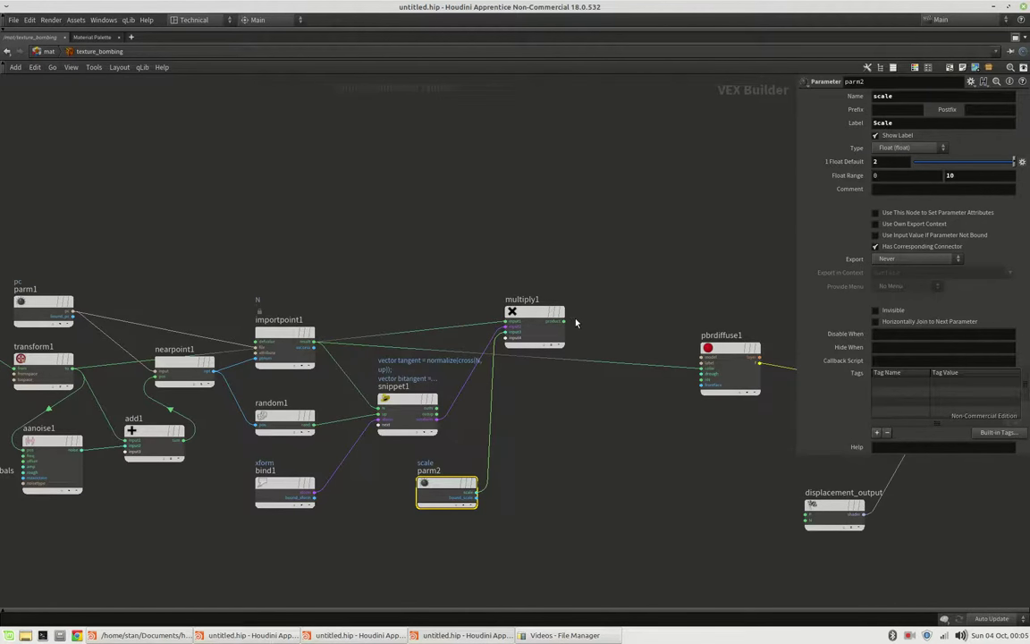
left_click(594, 322)
key("Tab")
type("vec fl")
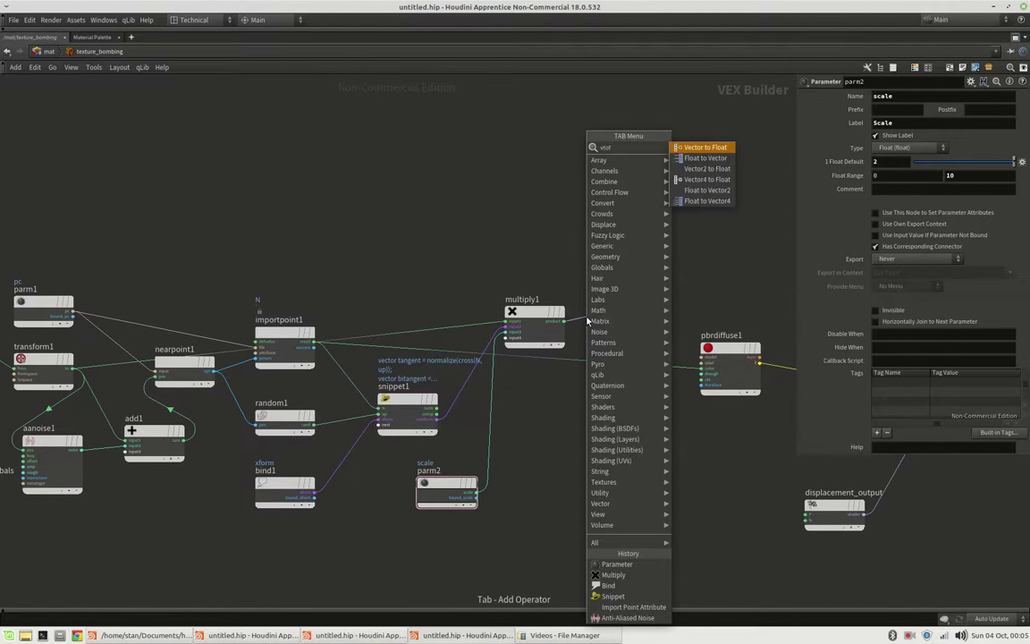
key("Return")
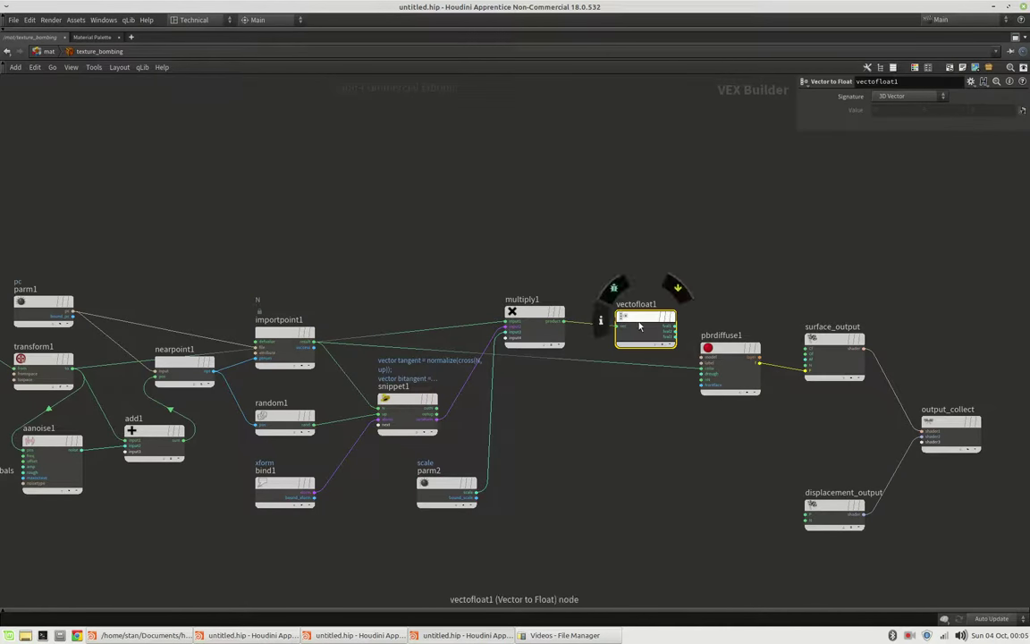
left_click_drag(640, 314, 640, 285)
- Add a Color Map node beside vectofloat1, above pbrdiffuse1
key("Tab")
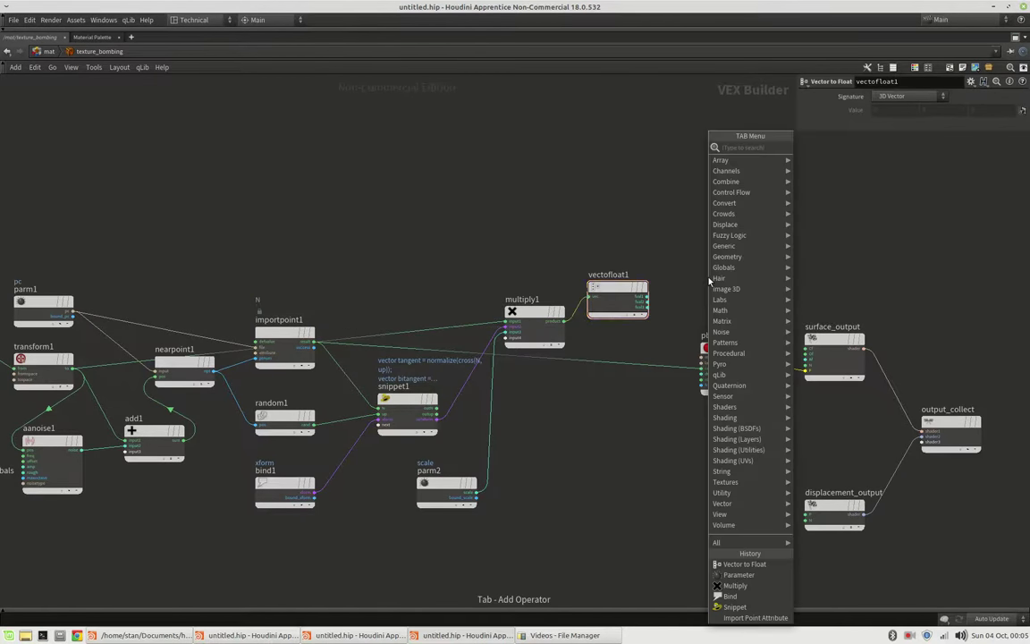
type("map")
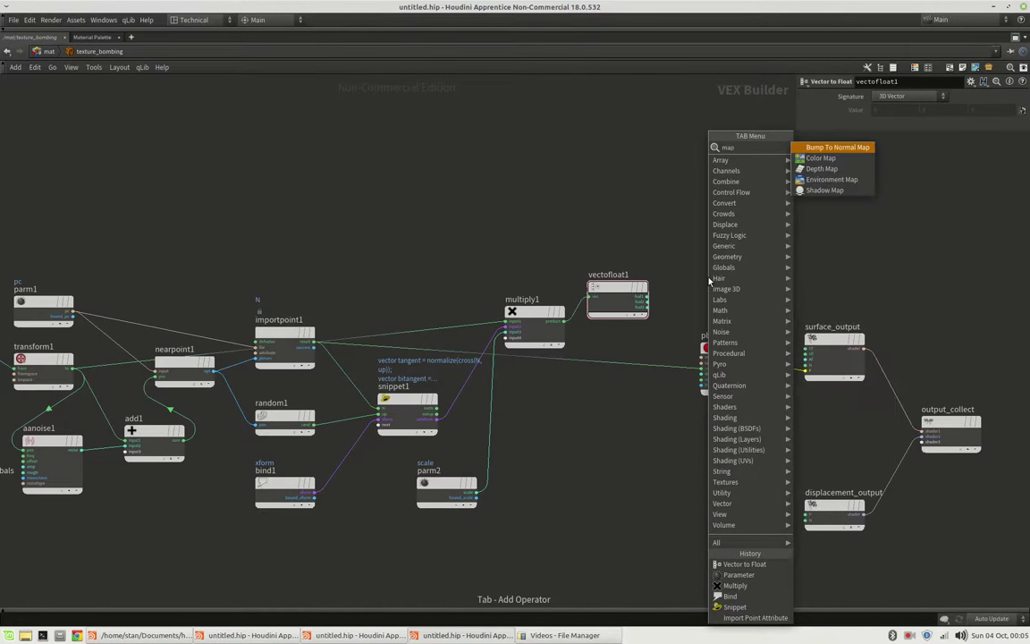
key("Down")
key("Return")
left_click(709, 281)
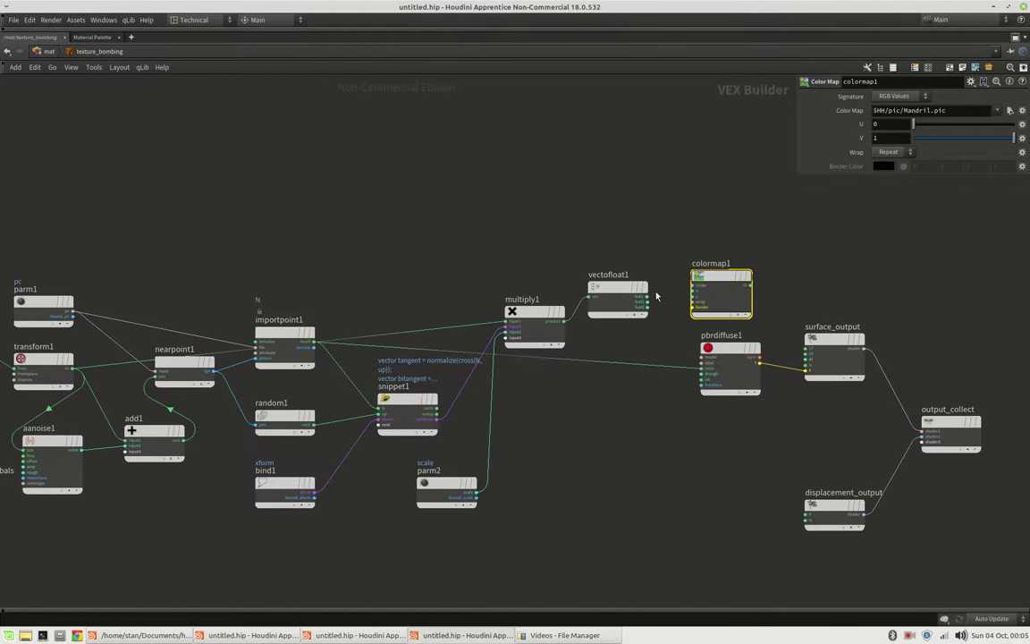
- Wire vectofloat1's fval1 into colormap1's u input and fval3 into its v input
scroll(655, 294, "up", 5)
left_click_drag(638, 303, 732, 291)
left_click_drag(639, 325, 731, 302)
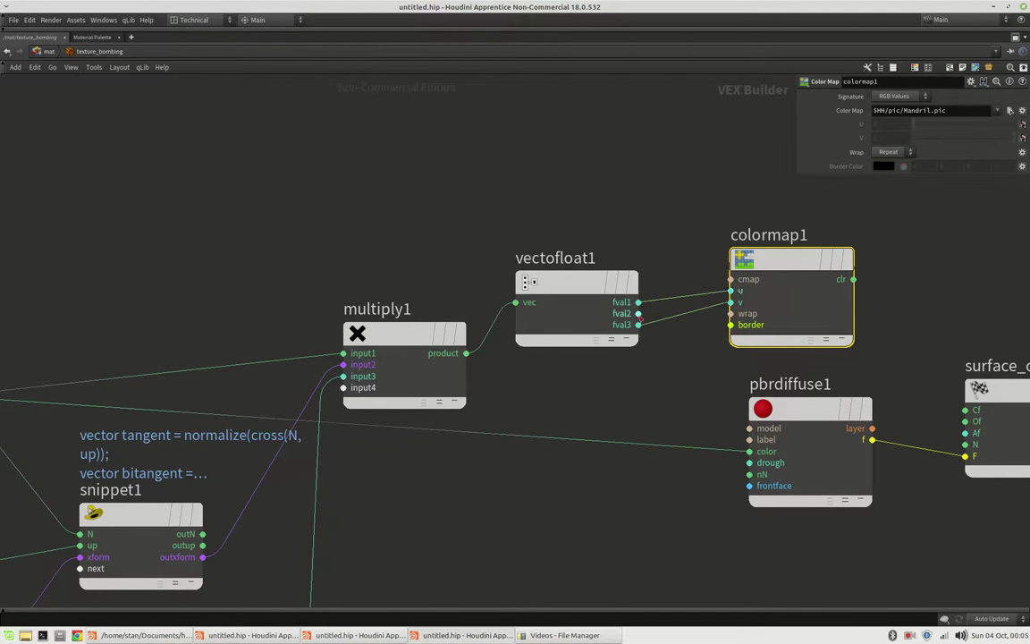
mouse_move(785, 277)
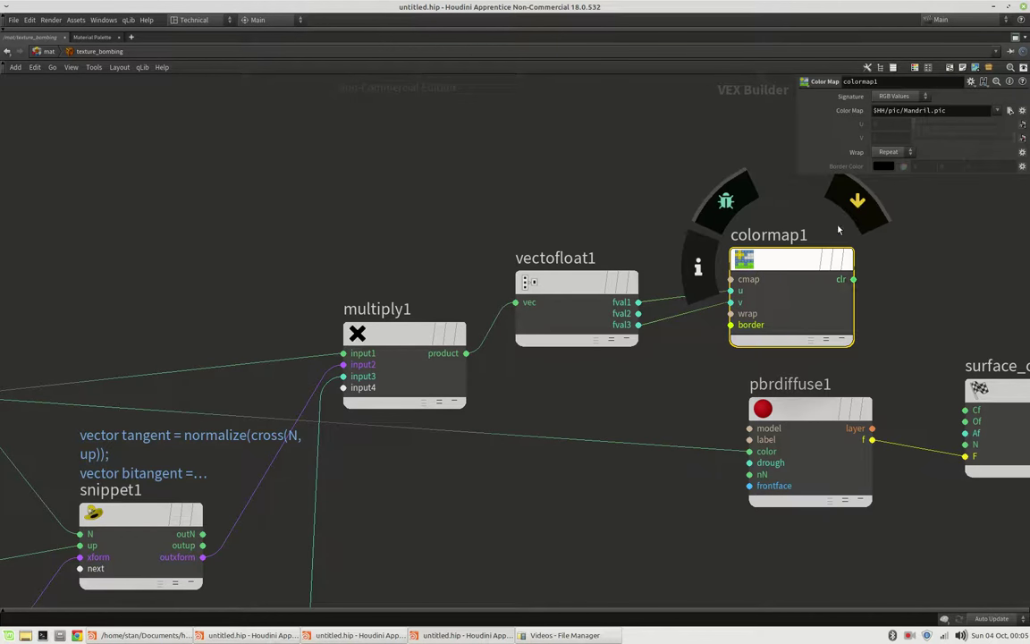
- Promote colormap1's cmap input as a parameter and wire its clr output into pbrdiffuse1's color
right_click(732, 282)
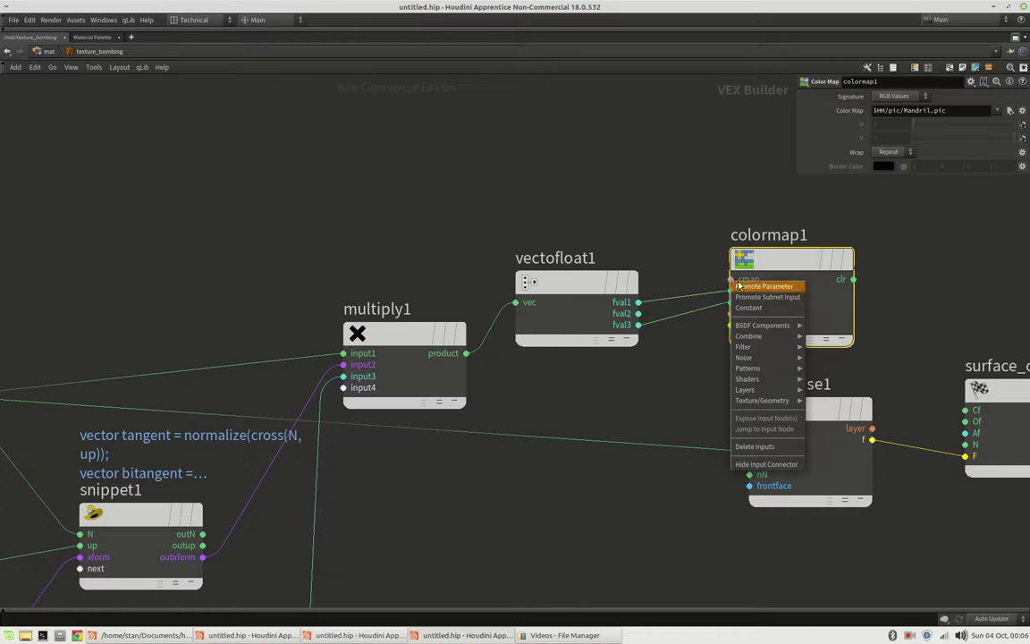
left_click(754, 288)
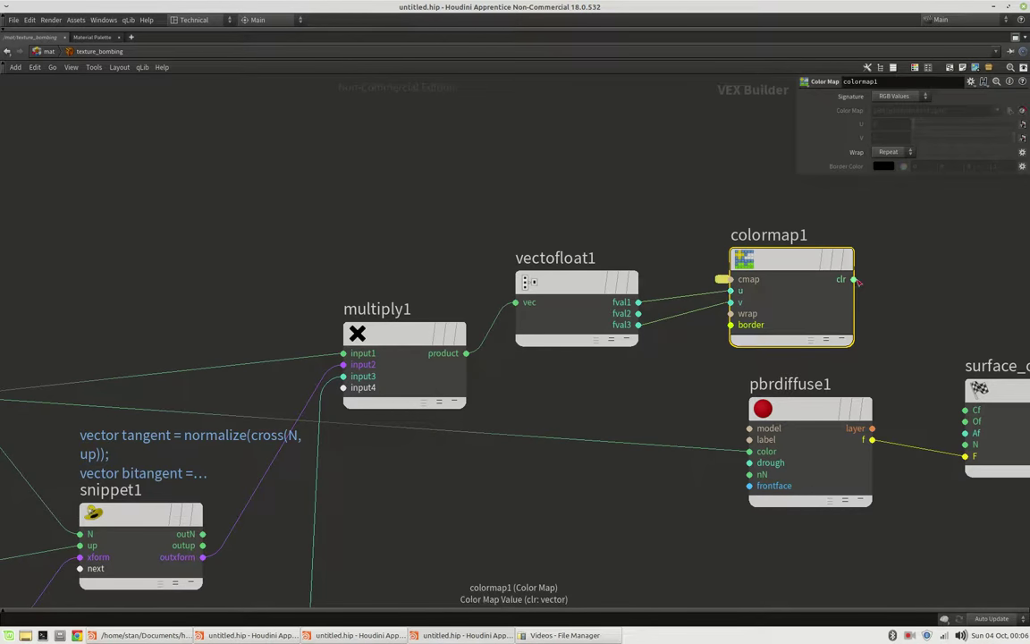
left_click_drag(853, 280, 758, 452)
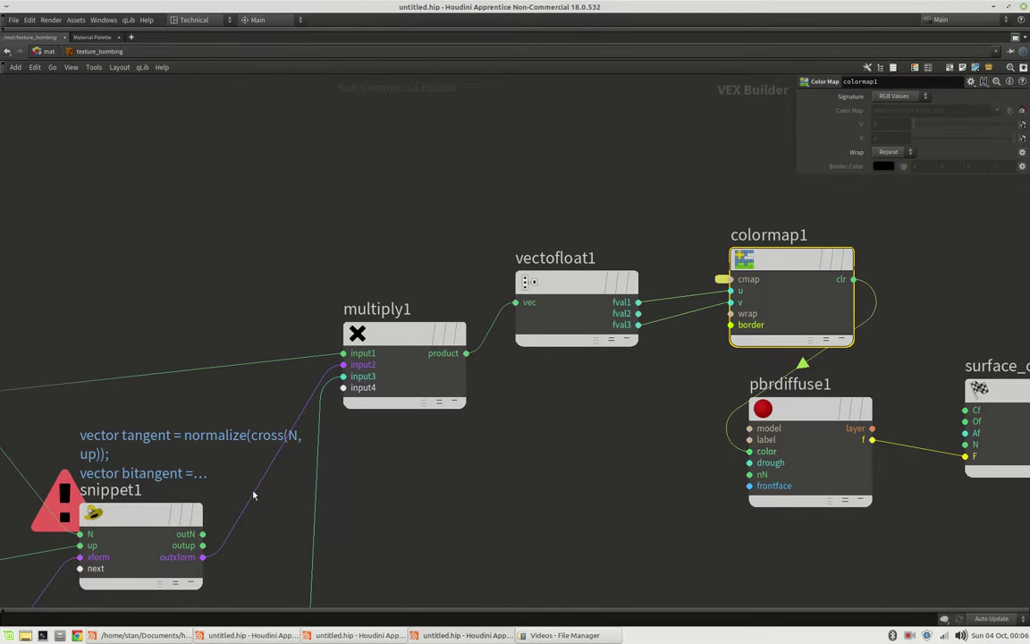
- Add the missing closing parenthesis to snippet1's bitangent line, making it normalize(cross(tangent, N));
left_click(154, 516)
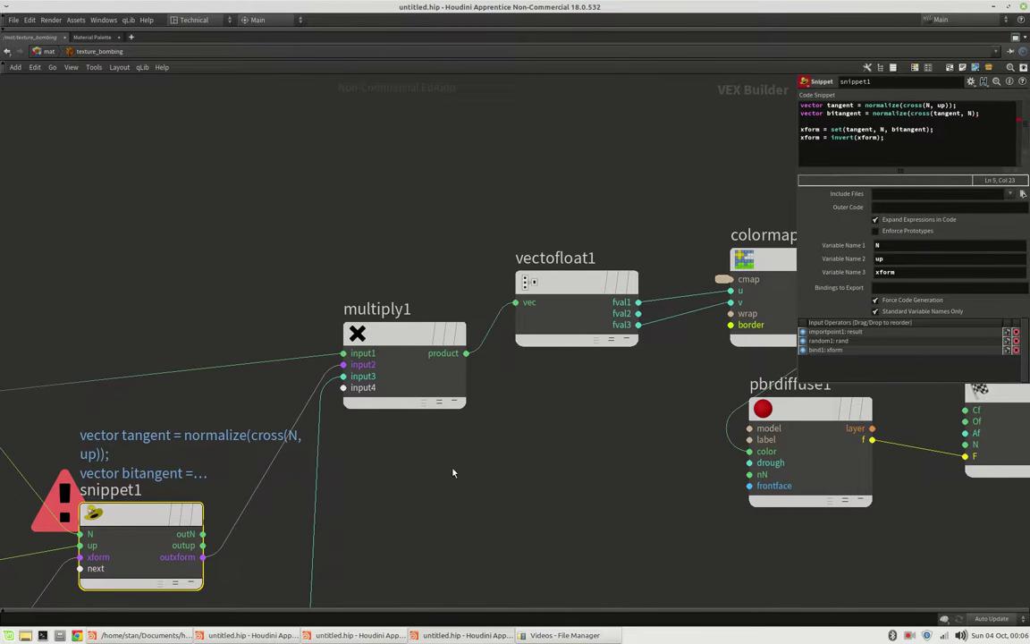
left_click(975, 114)
type(")")
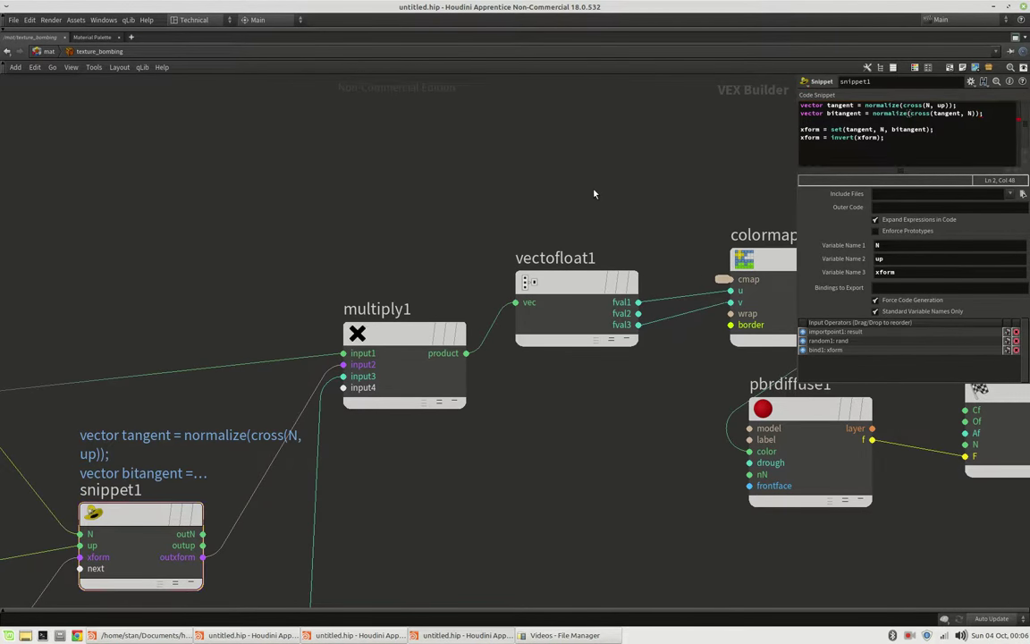
- Restore the split pane layout and set the texture_bombing material's Scale to 2.384
scroll(540, 452, "down", 3)
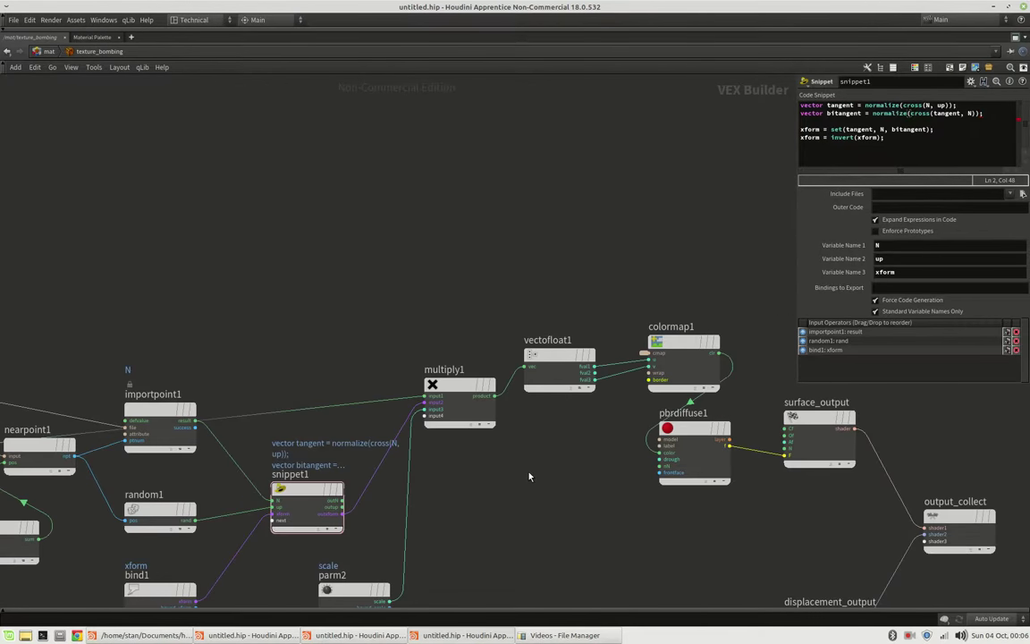
scroll(530, 477, "down", 5)
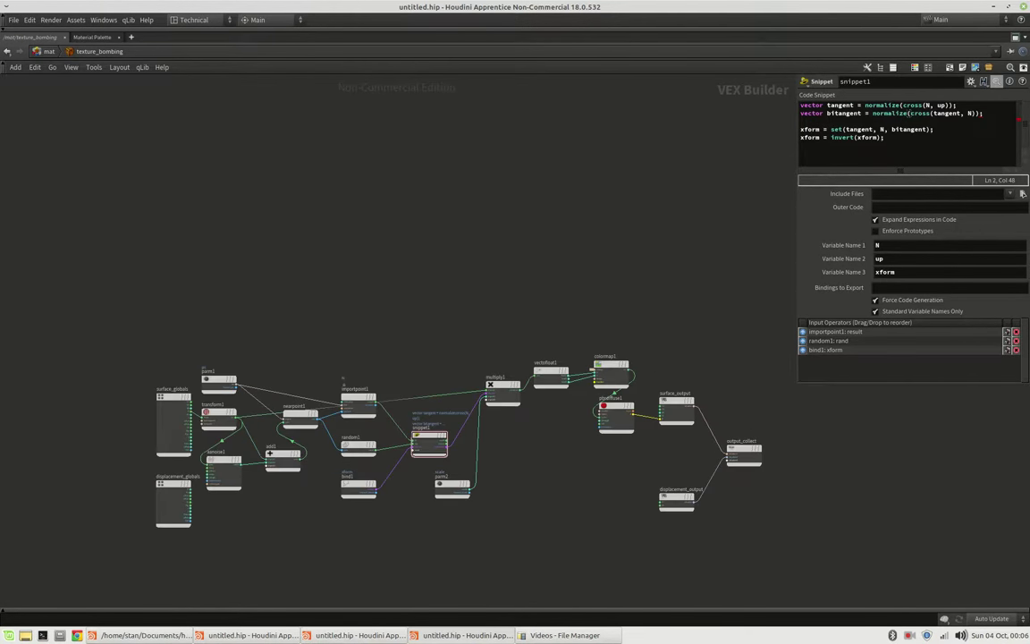
key("ctrl+b")
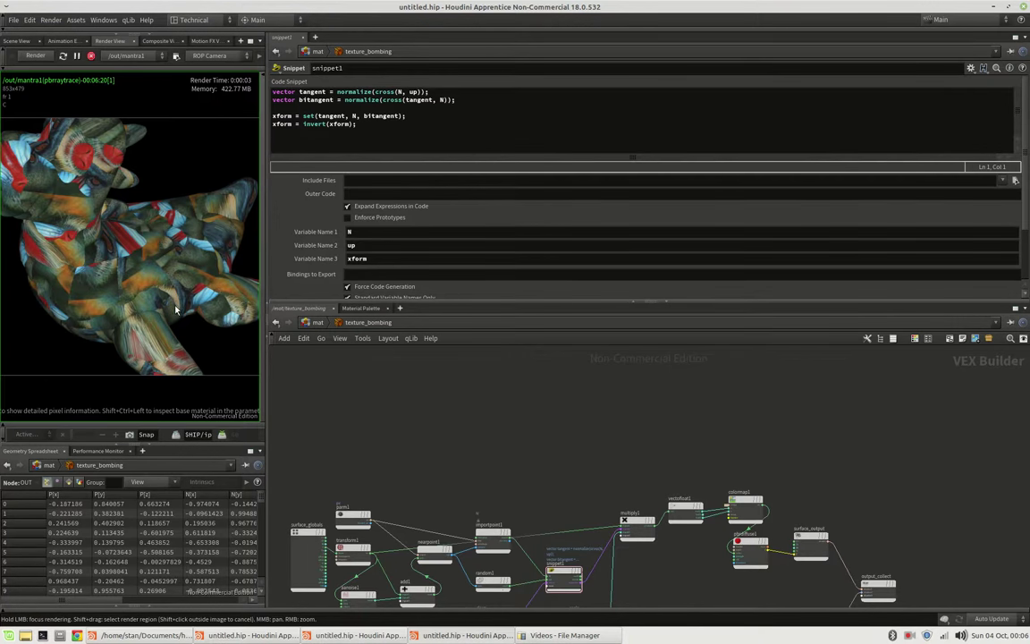
key("u")
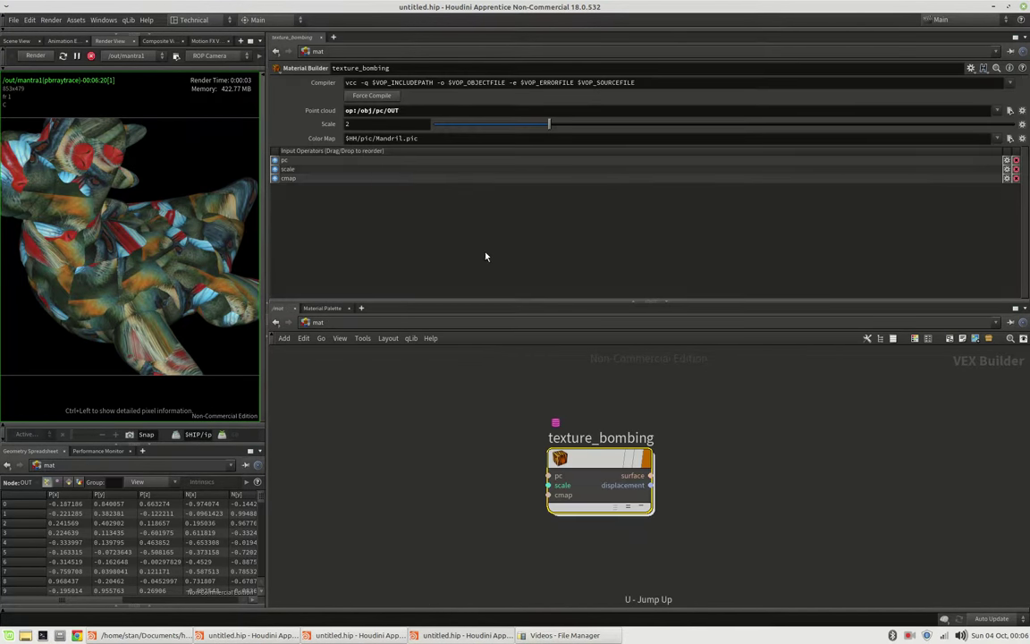
left_click(571, 124)
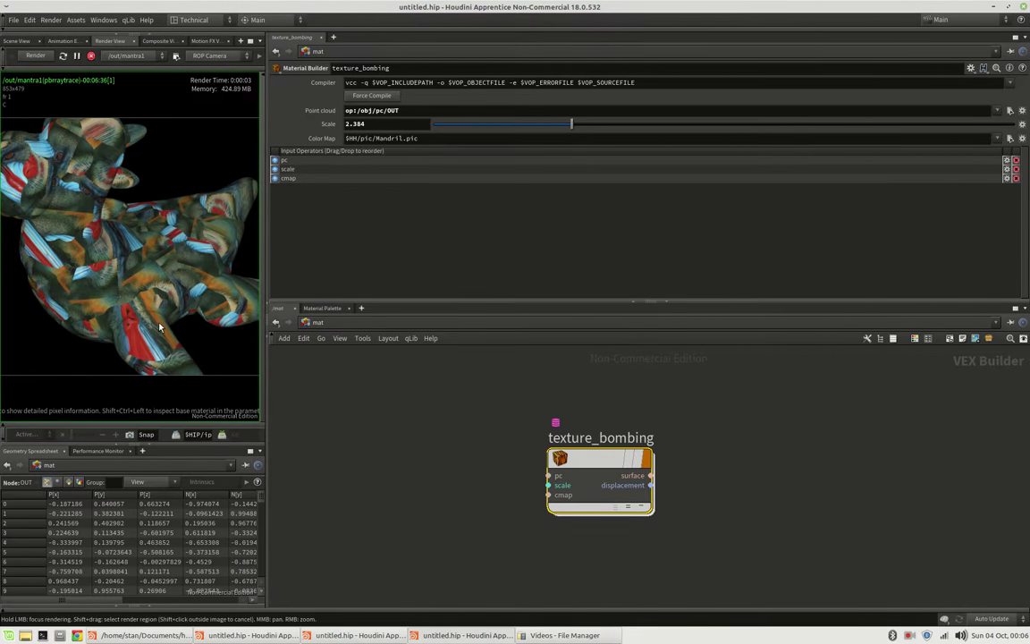
- Open the texture_bombing network and inspect the random1 node's parameters
double_click(596, 466)
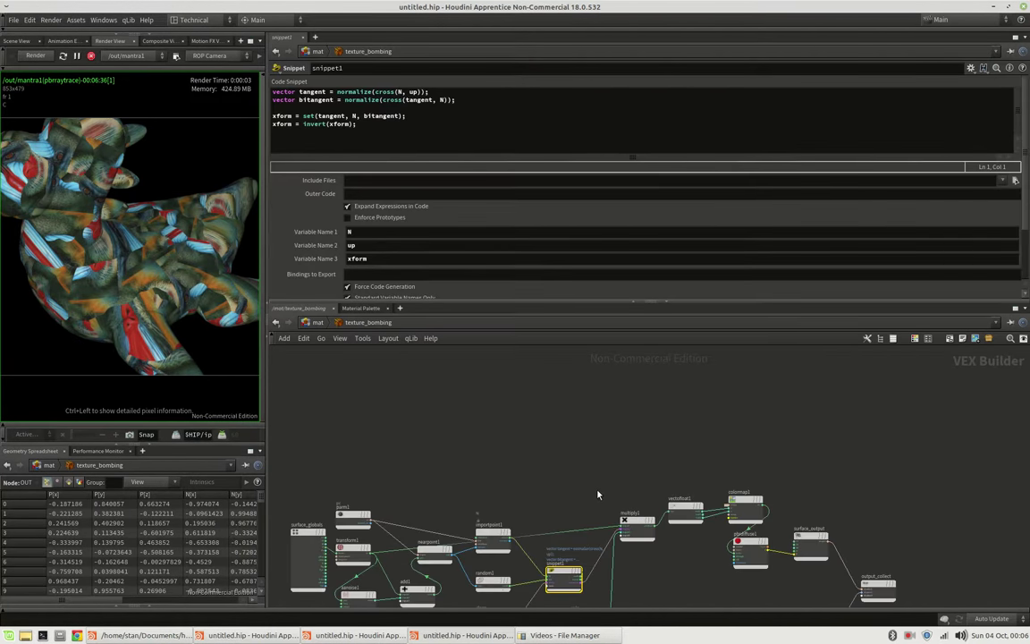
middle_click_drag(508, 574, 564, 457)
scroll(549, 464, "up", 3)
left_click(552, 463)
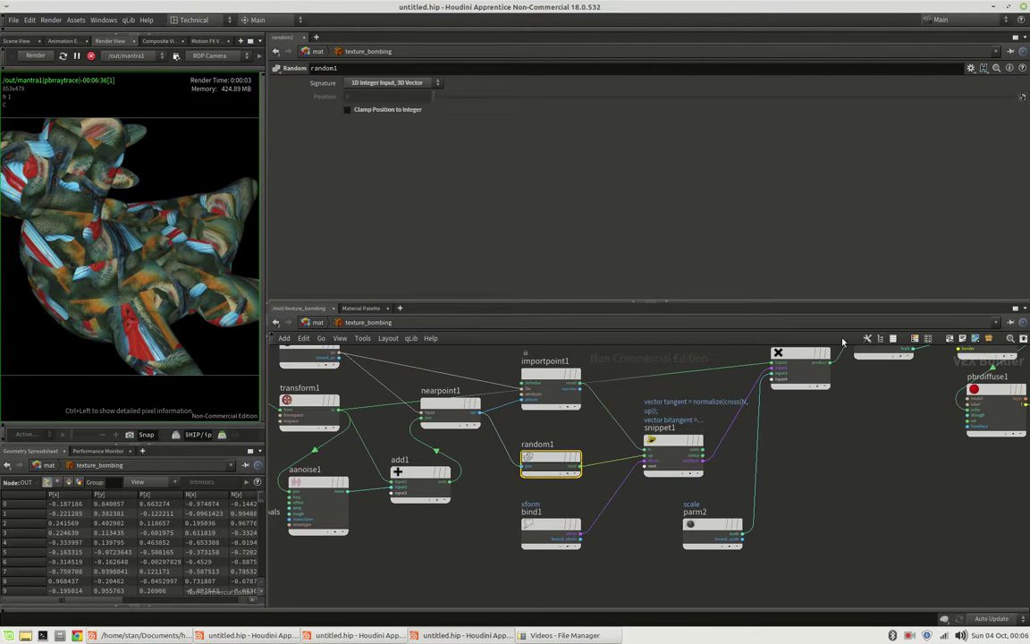
- Show the network tree, go to attribblur1 inside the pc object and bypass that node
left_click(881, 339)
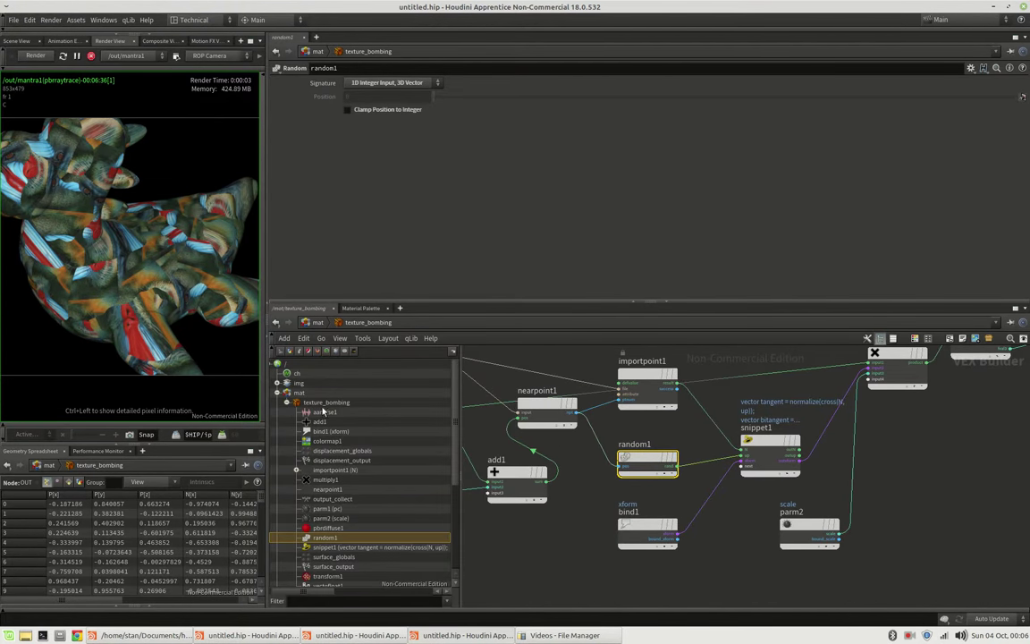
left_click(286, 401)
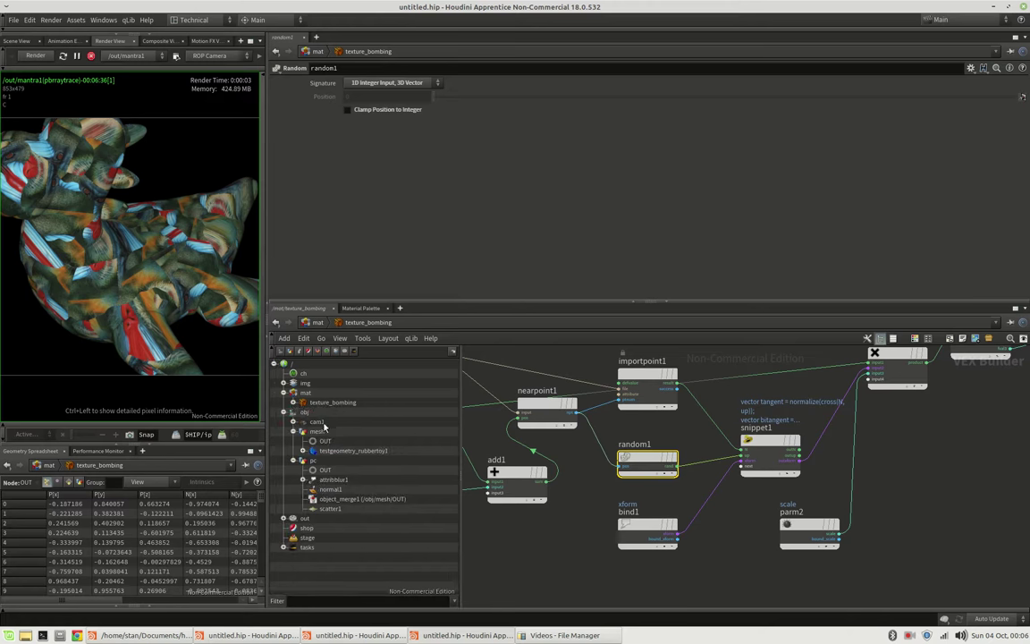
left_click(338, 481)
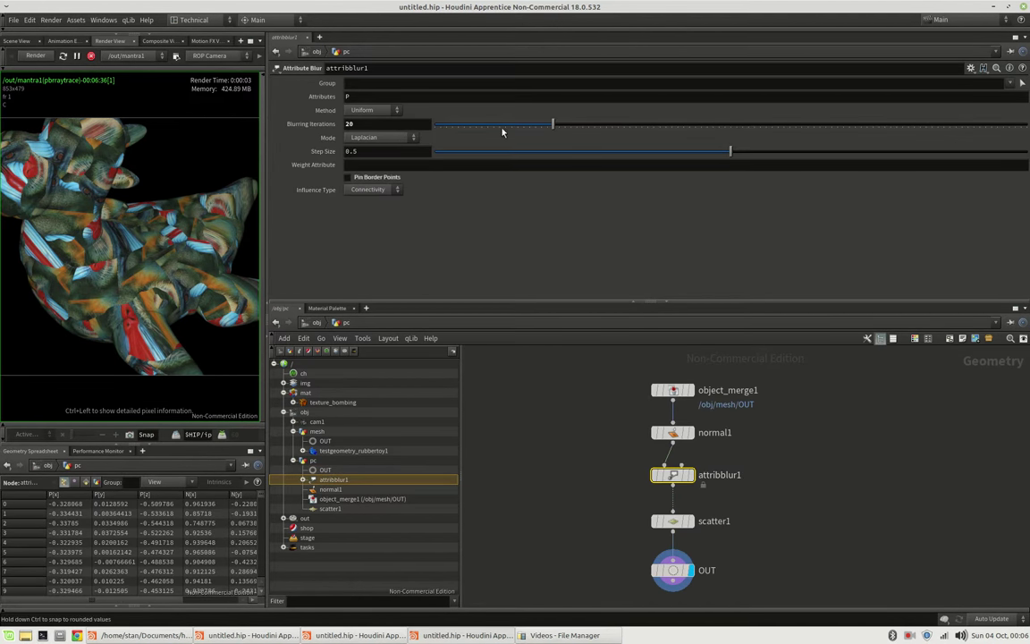
left_click(649, 453)
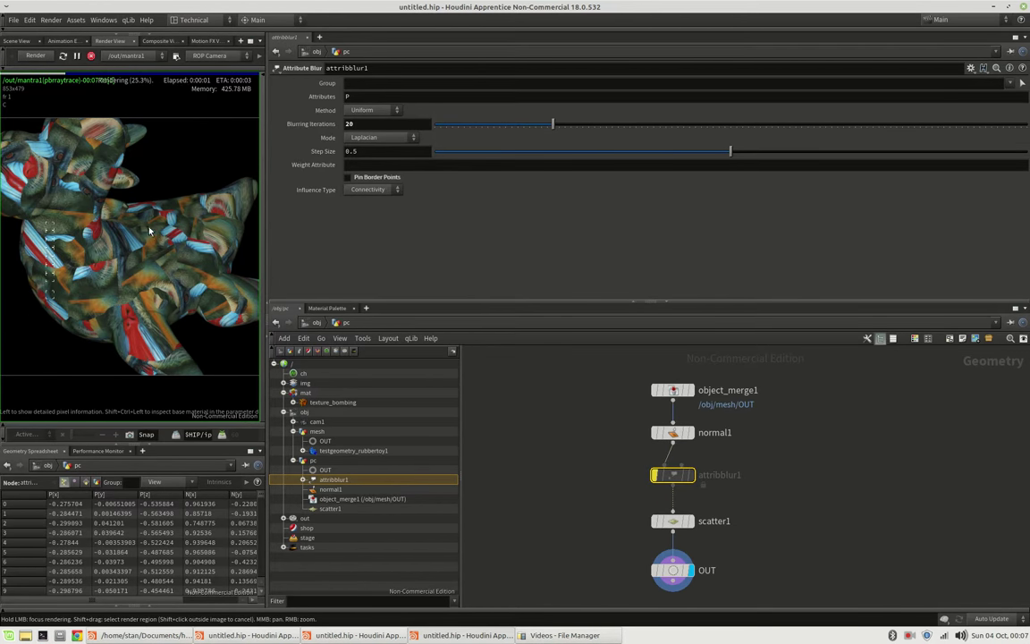
- Stop the current mantra1 render and start it again with the modified point cloud
left_click(91, 56)
left_click(35, 55)
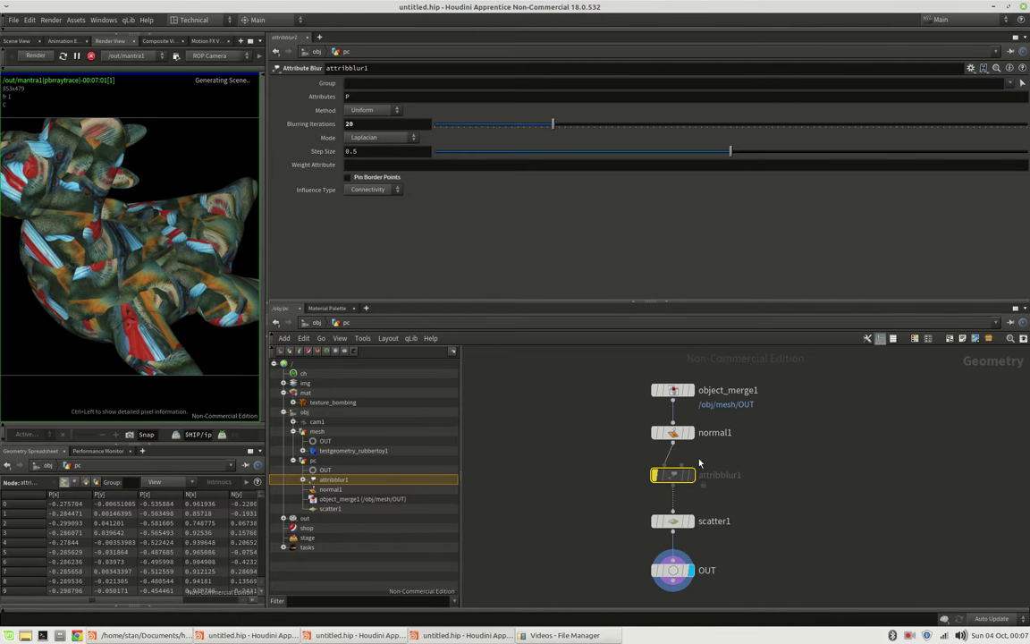
mouse_move(677, 523)
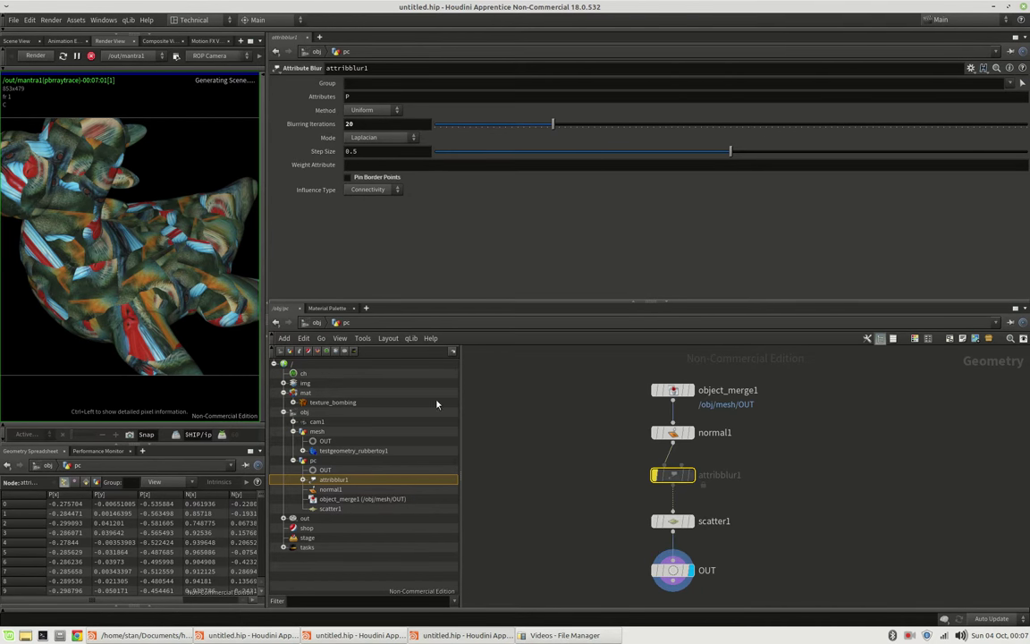